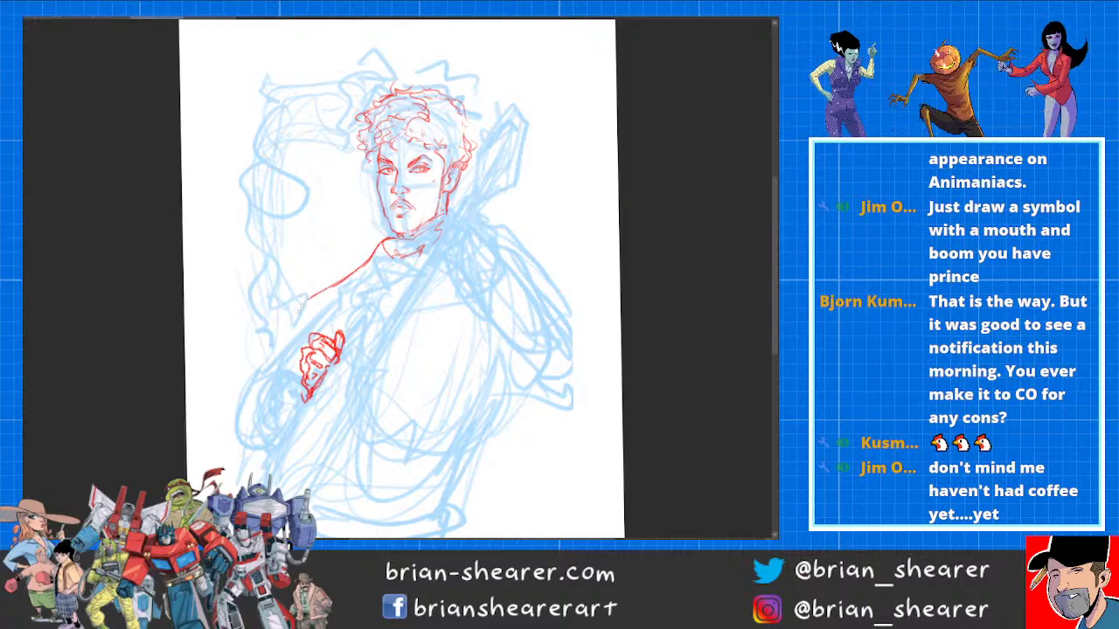
# Step: Draw red lines for the shoulder, upper arm and sleeve cuff above the hand
pyautogui.moveTo(372, 260); pyautogui.dragTo(281, 394)
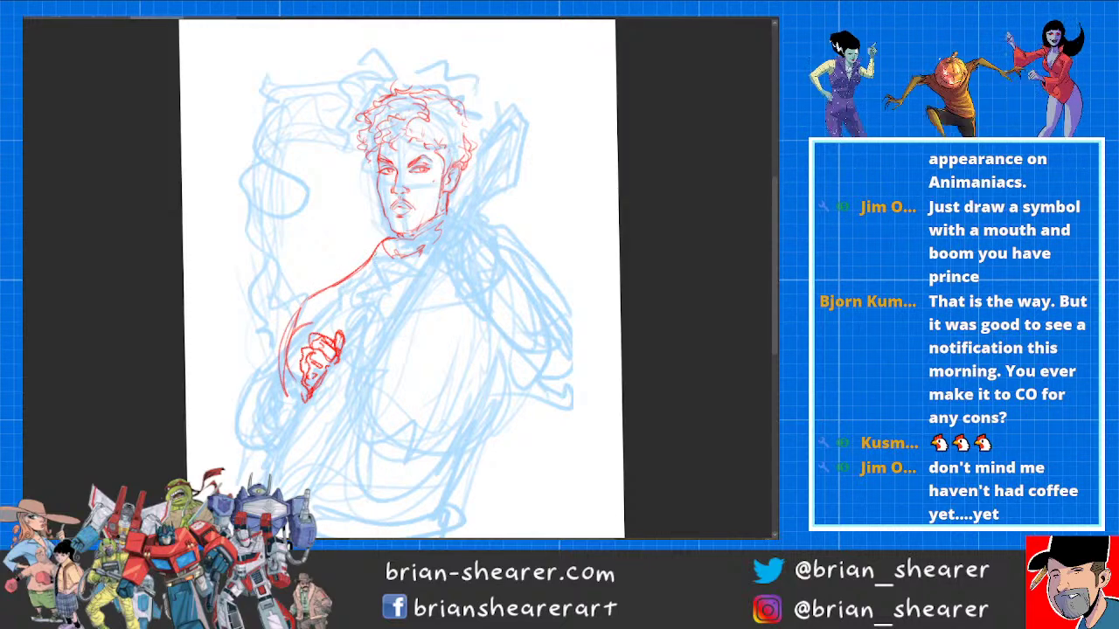
pyautogui.moveTo(329, 320)
pyautogui.mouseDown()
pyautogui.moveTo(333, 338)
pyautogui.moveTo(325, 318)
pyautogui.mouseUp()
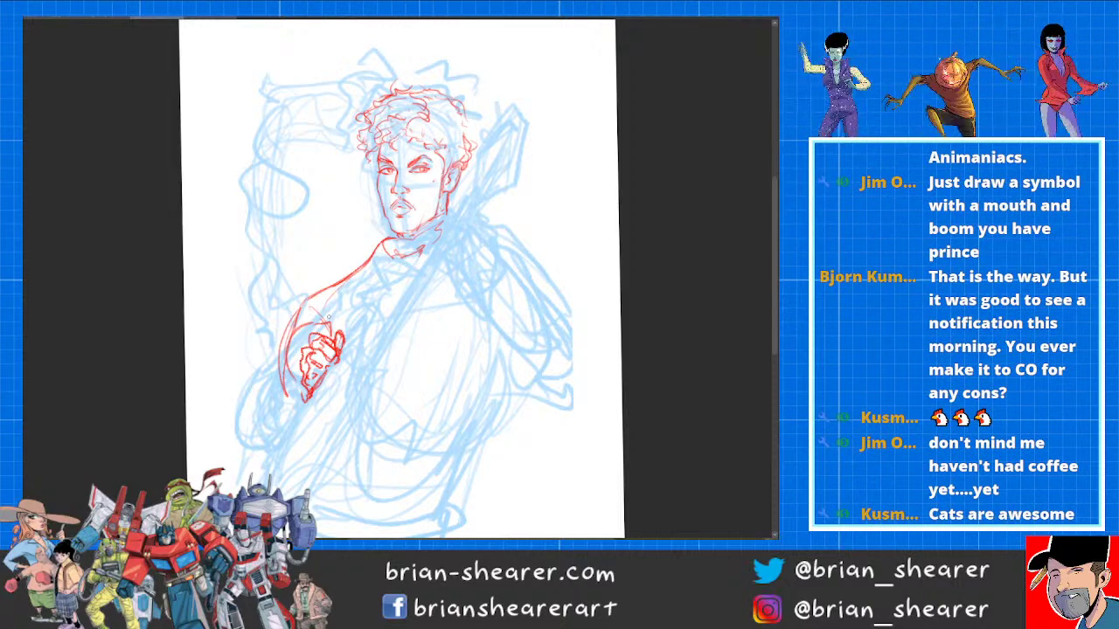
pyautogui.moveTo(379, 248); pyautogui.dragTo(316, 299)
pyautogui.moveTo(371, 264)
pyautogui.mouseDown()
pyautogui.moveTo(338, 319)
pyautogui.moveTo(345, 332)
pyautogui.moveTo(365, 332)
pyautogui.moveTo(362, 320)
pyautogui.moveTo(356, 354)
pyautogui.mouseUp()
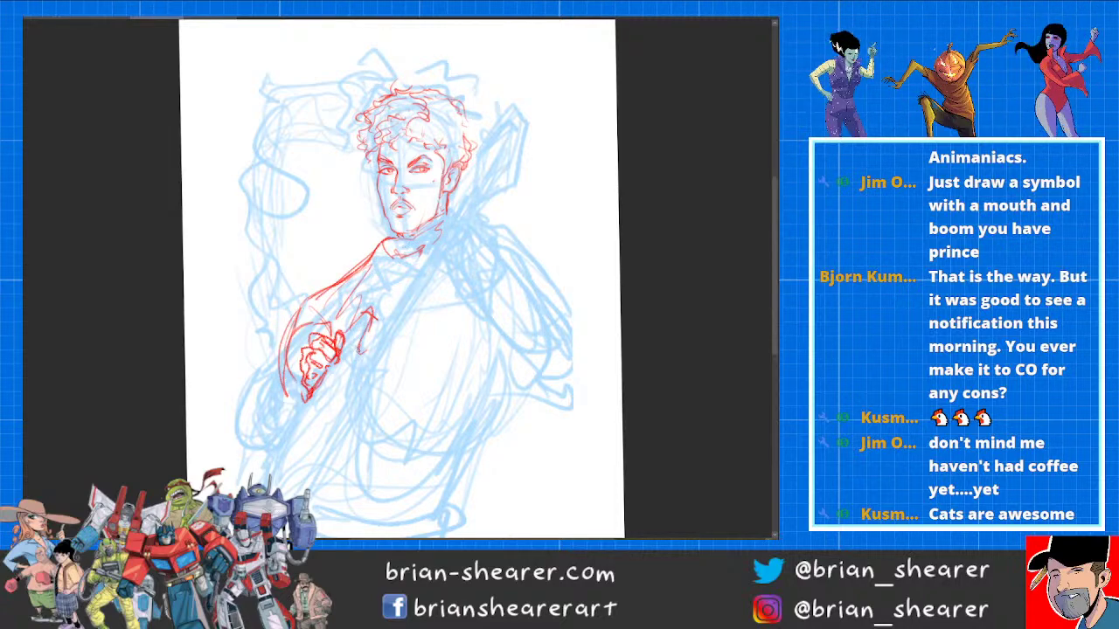
# Step: Sketch parallel diagonal guitar-neck lines through the hand and extend them below it
pyautogui.moveTo(458, 219); pyautogui.dragTo(362, 348)
pyautogui.moveTo(447, 260); pyautogui.dragTo(371, 368)
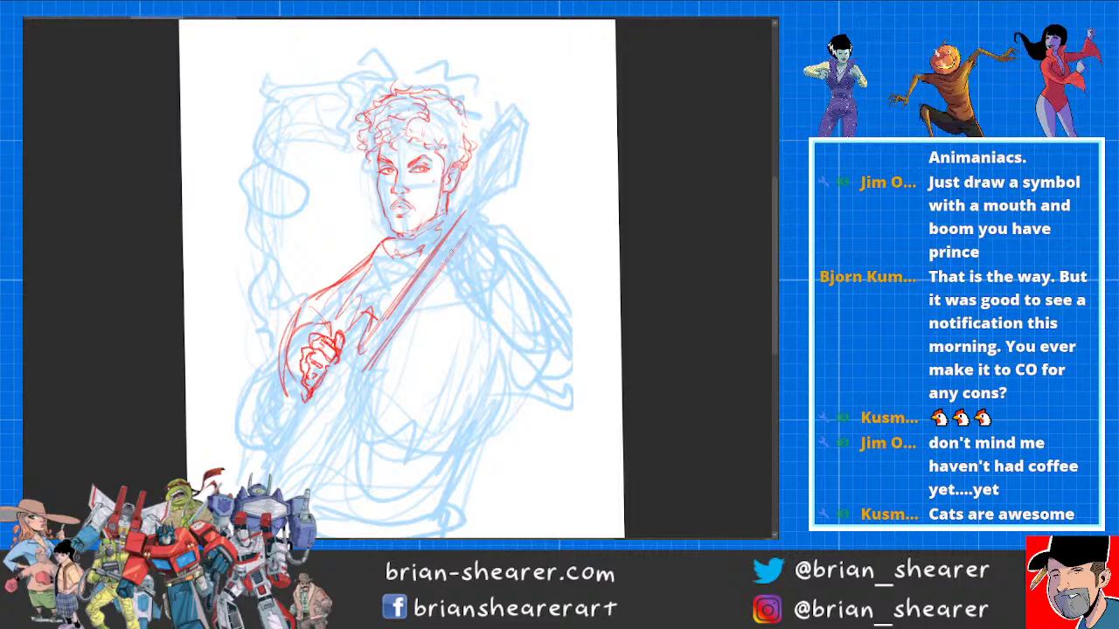
pyautogui.moveTo(407, 313); pyautogui.dragTo(369, 366)
pyautogui.moveTo(440, 262); pyautogui.dragTo(365, 362)
pyautogui.moveTo(425, 280); pyautogui.dragTo(377, 350)
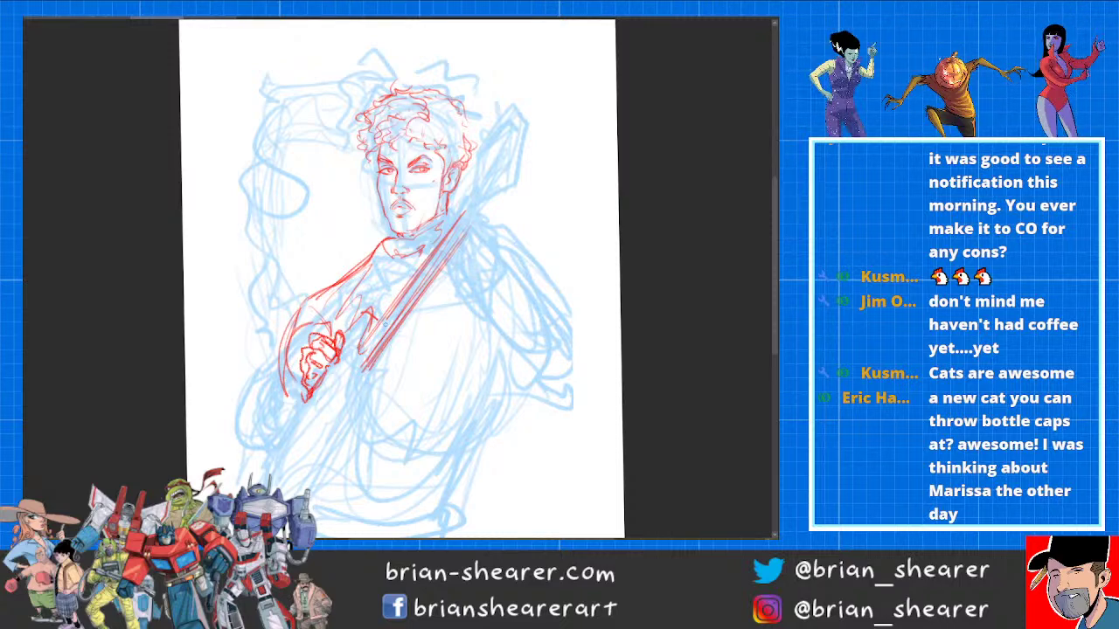
pyautogui.moveTo(362, 310)
pyautogui.mouseDown()
pyautogui.moveTo(354, 350)
pyautogui.moveTo(311, 412)
pyautogui.mouseUp()
pyautogui.moveTo(357, 350); pyautogui.dragTo(308, 422)
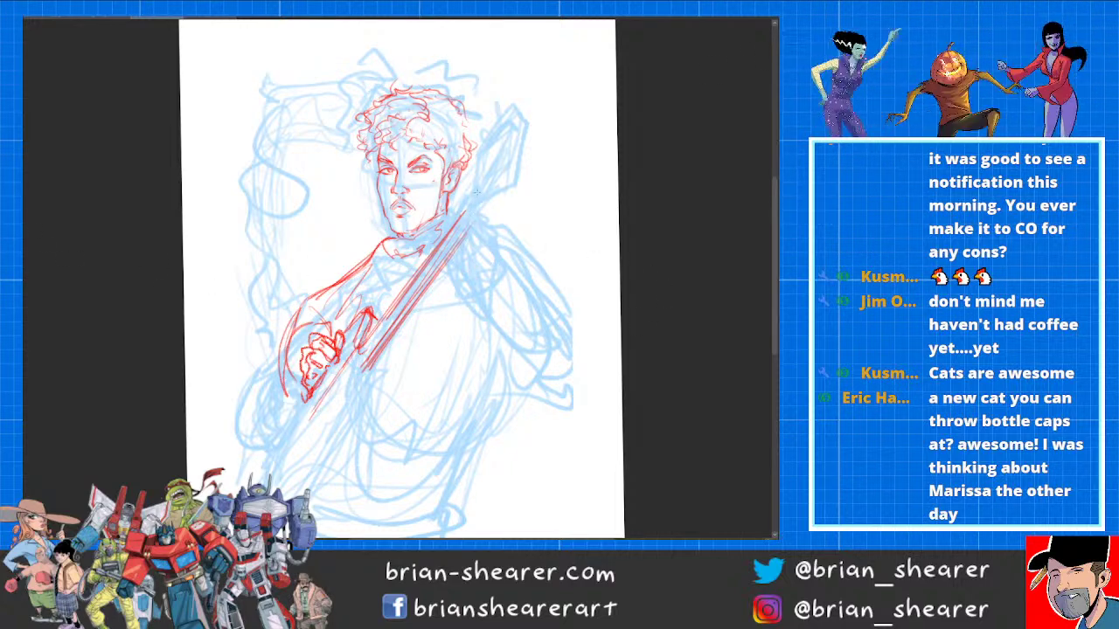
pyautogui.moveTo(437, 243); pyautogui.dragTo(301, 426)
# Step: Enlarge the pencil and draw long straight neck edges, undoing two bad strokes
pyautogui.press(']')
pyautogui.moveTo(484, 204); pyautogui.dragTo(292, 453)
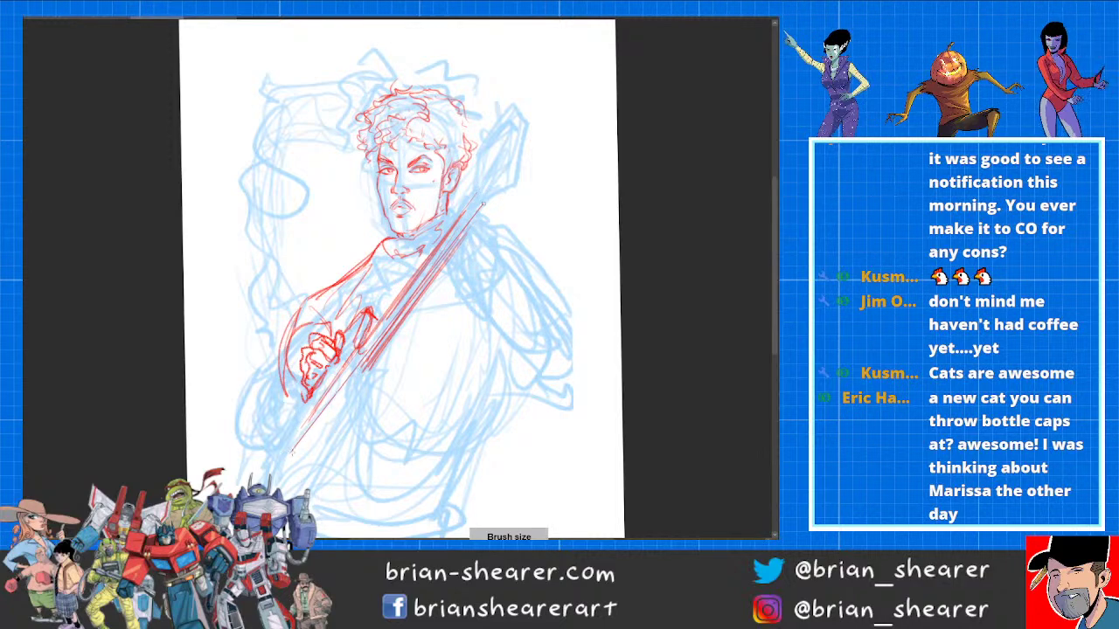
pyautogui.moveTo(439, 234); pyautogui.dragTo(277, 452)
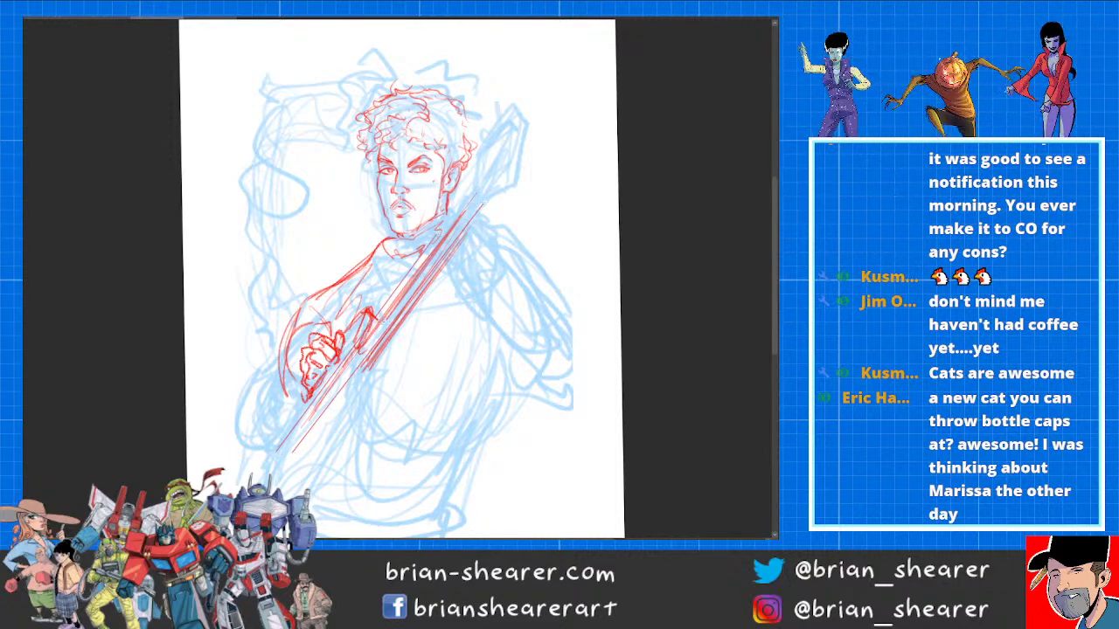
pyautogui.hotkey('ctrl', 'z')
pyautogui.hotkey('ctrl', 'z')
pyautogui.moveTo(477, 192); pyautogui.dragTo(283, 454)
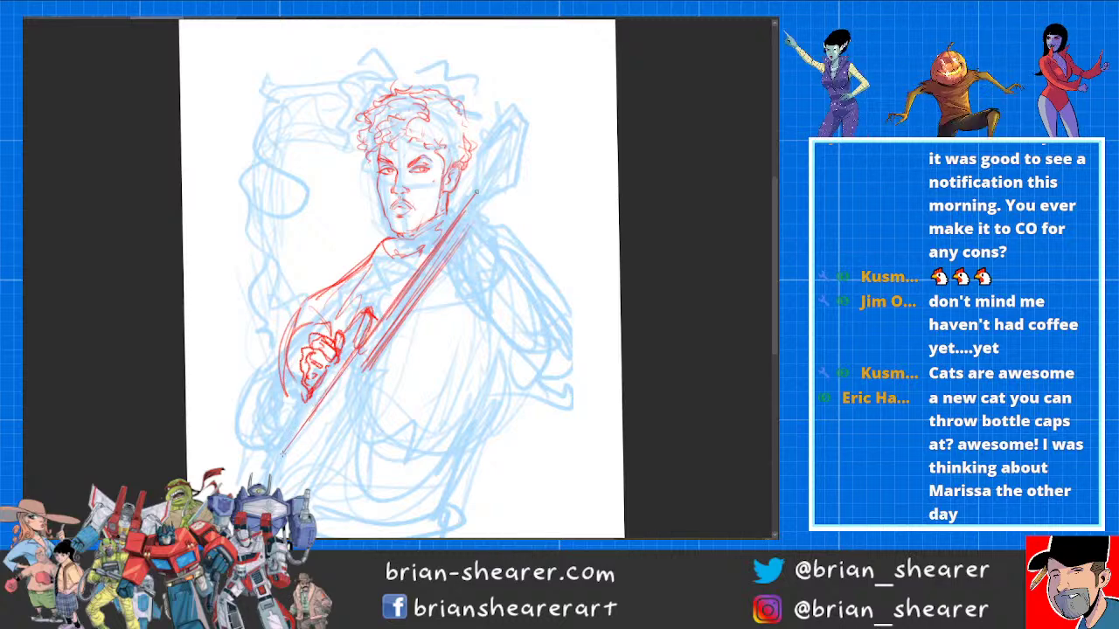
pyautogui.moveTo(478, 203); pyautogui.dragTo(282, 461)
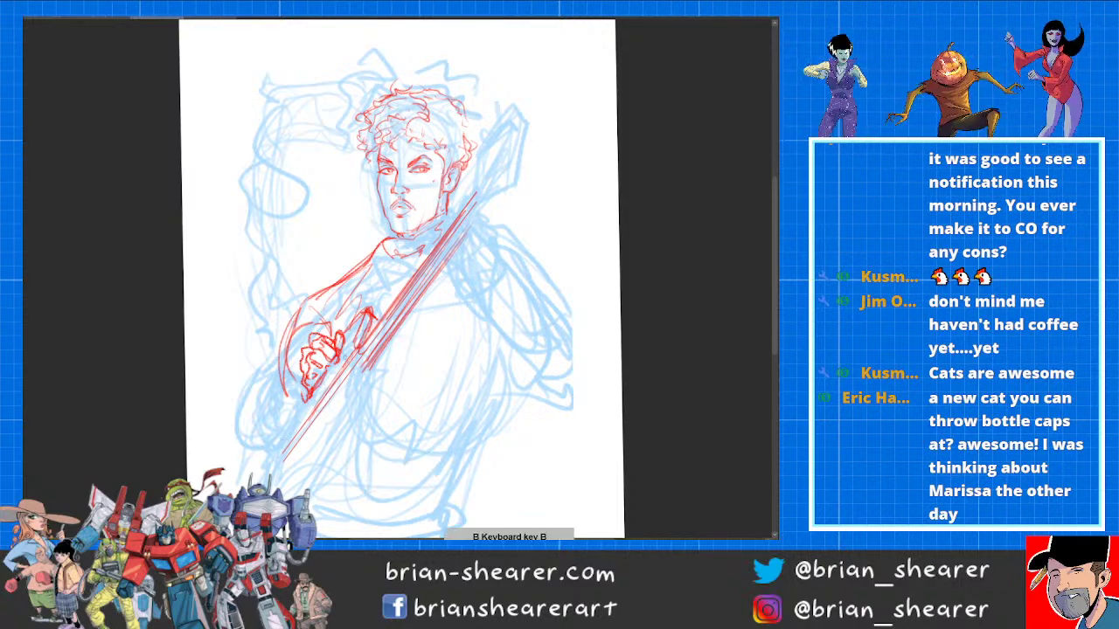
# Step: Draw the sleeve line left of the hand, the forearm, and guitar body curves at lower left
pyautogui.moveTo(297, 395)
pyautogui.mouseDown()
pyautogui.moveTo(268, 458)
pyautogui.moveTo(304, 490)
pyautogui.moveTo(341, 448)
pyautogui.mouseUp()
pyautogui.moveTo(270, 453); pyautogui.dragTo(285, 493)
pyautogui.moveTo(350, 421); pyautogui.dragTo(280, 488)
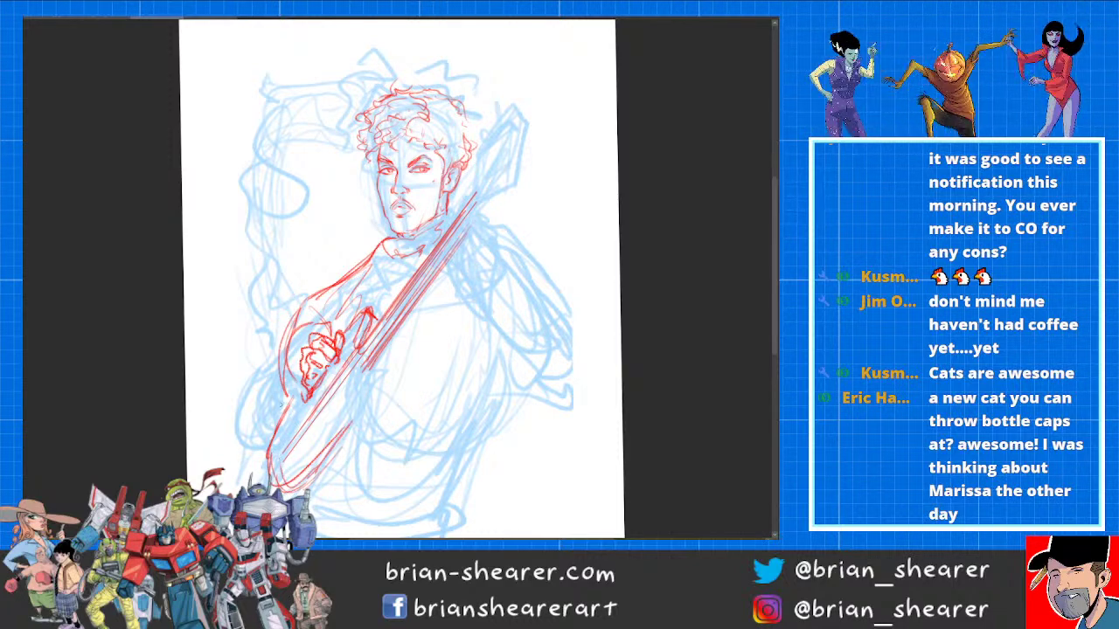
pyautogui.moveTo(358, 311)
pyautogui.mouseDown()
pyautogui.moveTo(371, 305)
pyautogui.moveTo(339, 341)
pyautogui.mouseUp()
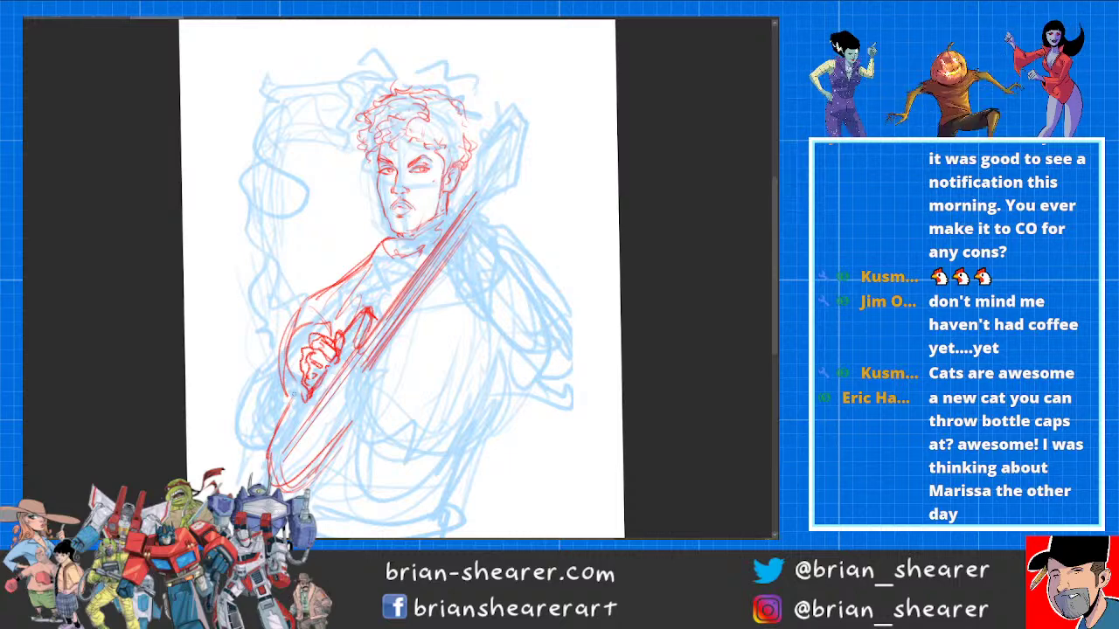
pyautogui.moveTo(298, 389)
pyautogui.mouseDown()
pyautogui.moveTo(267, 434)
pyautogui.moveTo(285, 470)
pyautogui.mouseUp()
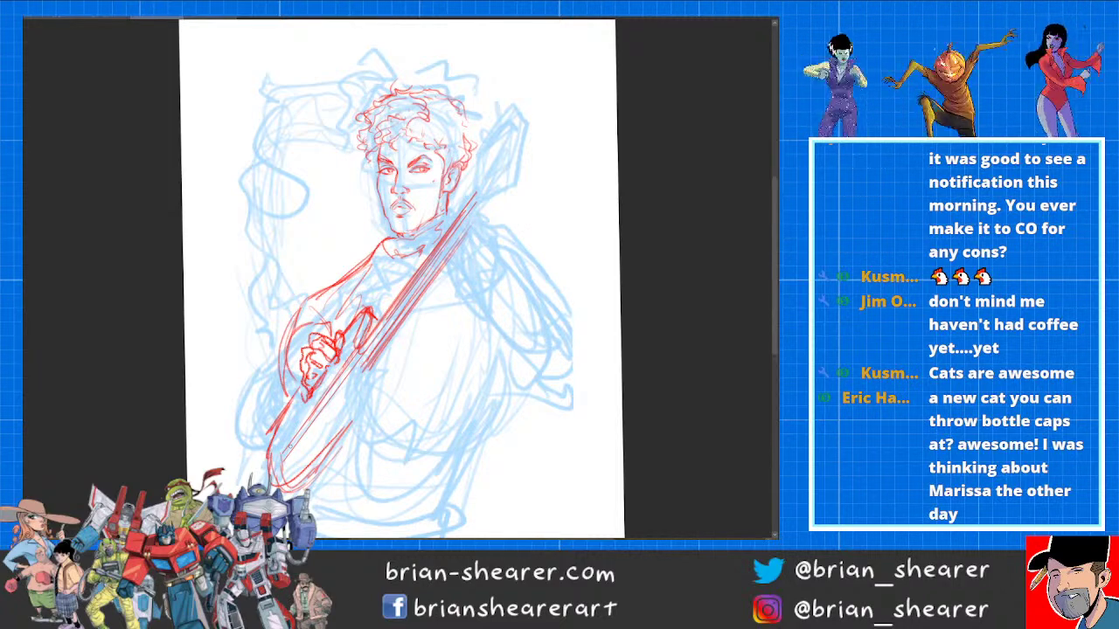
# Step: Outline the guitar headstock at the top of the neck with a few detail strokes
pyautogui.moveTo(473, 191)
pyautogui.mouseDown()
pyautogui.moveTo(508, 129)
pyautogui.moveTo(520, 143)
pyautogui.moveTo(497, 197)
pyautogui.mouseUp()
pyautogui.moveTo(497, 196)
pyautogui.mouseDown()
pyautogui.moveTo(521, 156)
pyautogui.moveTo(496, 195)
pyautogui.moveTo(435, 239)
pyautogui.mouseUp()
pyautogui.moveTo(460, 228)
pyautogui.mouseDown()
pyautogui.moveTo(439, 254)
pyautogui.moveTo(420, 254)
pyautogui.moveTo(431, 236)
pyautogui.moveTo(486, 256)
pyautogui.moveTo(564, 329)
pyautogui.moveTo(554, 331)
pyautogui.mouseUp()
# Step: Sketch red strokes for the far shoulder and sleeve beside the guitar neck
pyautogui.moveTo(521, 267); pyautogui.dragTo(573, 347)
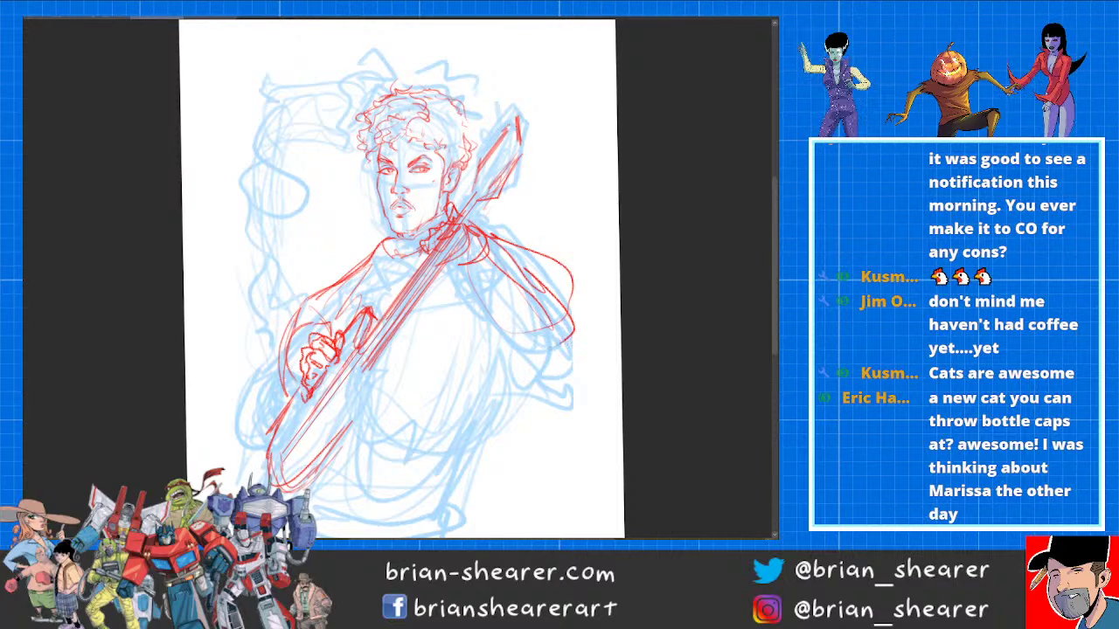
pyautogui.moveTo(507, 318); pyautogui.dragTo(527, 325)
pyautogui.moveTo(458, 259)
pyautogui.mouseDown()
pyautogui.moveTo(477, 326)
pyautogui.moveTo(540, 336)
pyautogui.mouseUp()
pyautogui.moveTo(478, 239)
pyautogui.mouseDown()
pyautogui.moveTo(543, 292)
pyautogui.moveTo(520, 350)
pyautogui.mouseUp()
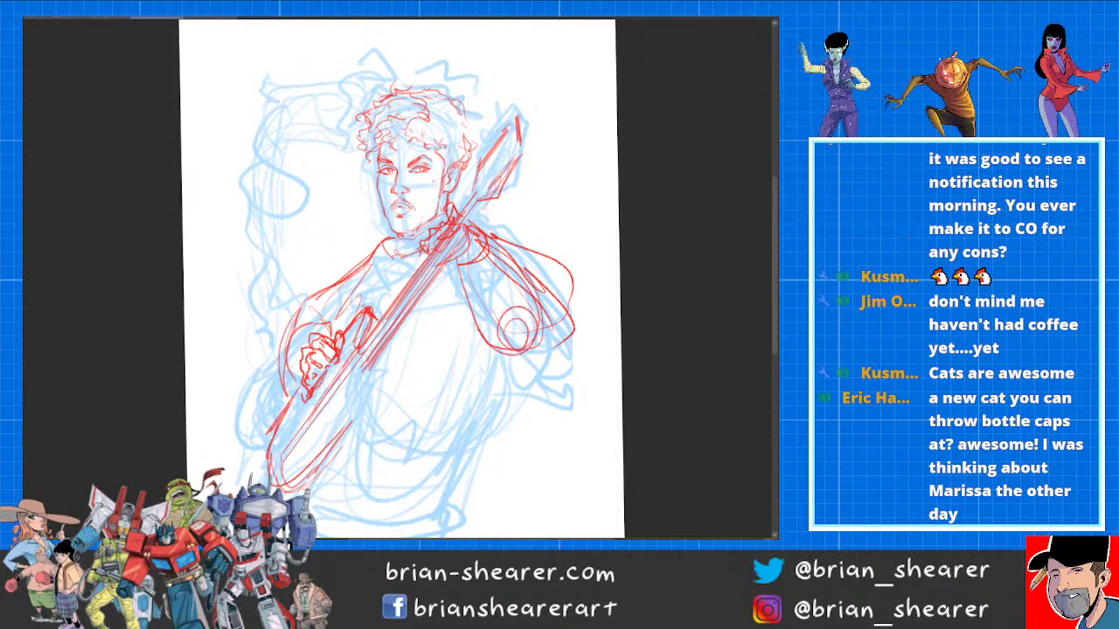
pyautogui.moveTo(458, 262); pyautogui.dragTo(477, 329)
pyautogui.moveTo(481, 245)
pyautogui.mouseDown()
pyautogui.moveTo(458, 252)
pyautogui.moveTo(466, 266)
pyautogui.mouseUp()
pyautogui.moveTo(435, 249)
pyautogui.mouseDown()
pyautogui.moveTo(540, 273)
pyautogui.moveTo(556, 306)
pyautogui.mouseUp()
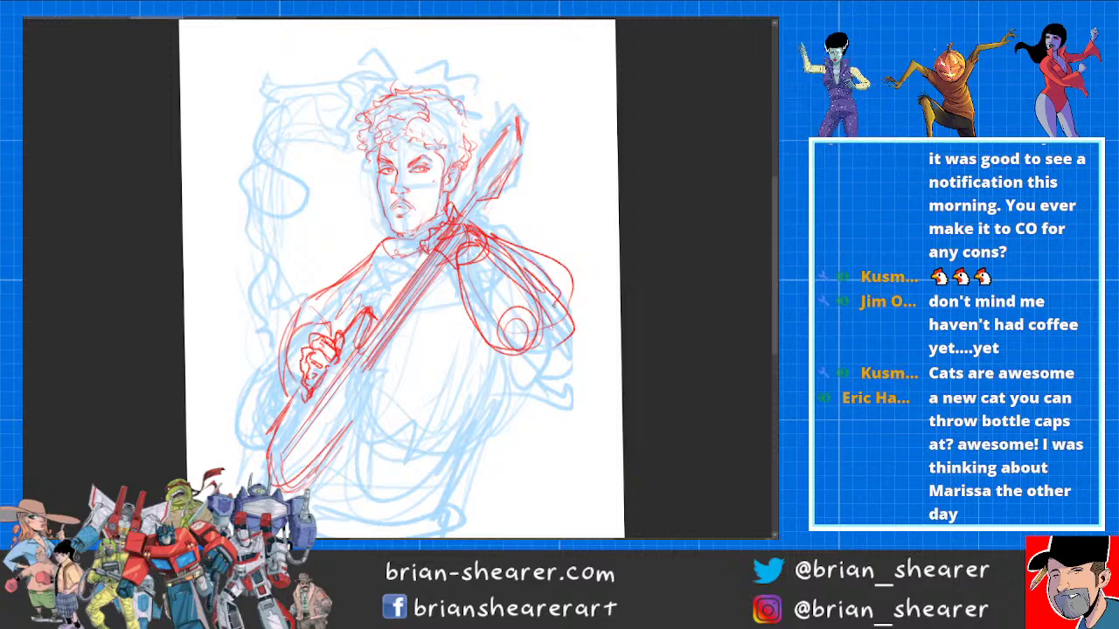
# Step: With a larger eraser, remove the far shoulder strokes and the left shoulder-sleeve line
pyautogui.press('e')
pyautogui.press(']')
pyautogui.moveTo(486, 222)
pyautogui.mouseDown()
pyautogui.moveTo(471, 272)
pyautogui.moveTo(516, 251)
pyautogui.moveTo(567, 259)
pyautogui.moveTo(507, 370)
pyautogui.mouseUp()
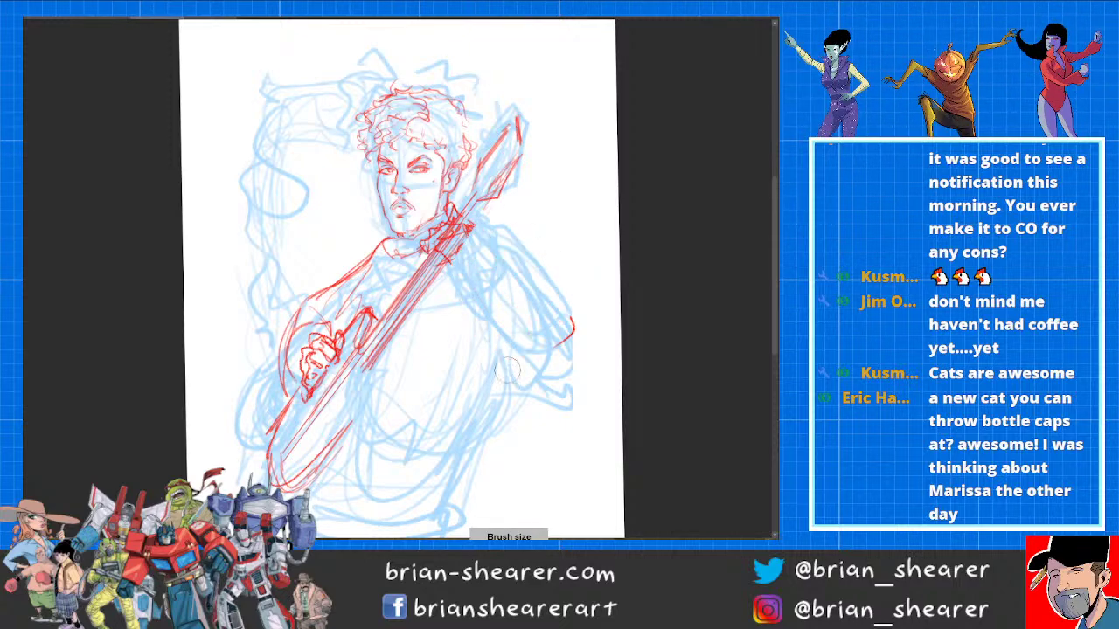
pyautogui.moveTo(594, 290); pyautogui.dragTo(511, 374)
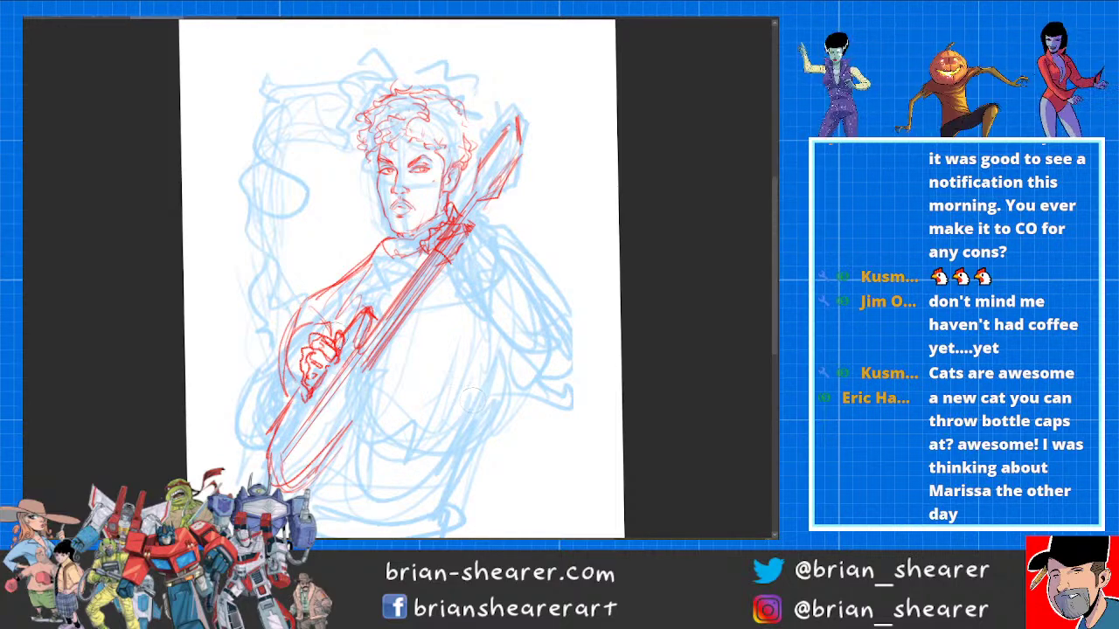
pyautogui.press('e')
pyautogui.moveTo(357, 272)
pyautogui.mouseDown()
pyautogui.moveTo(273, 392)
pyautogui.moveTo(375, 252)
pyautogui.moveTo(275, 342)
pyautogui.moveTo(358, 265)
pyautogui.moveTo(345, 317)
pyautogui.mouseUp()
# Step: Redraw the left arm in red from shoulder to hand, plus a shoulder stroke right of the neck
pyautogui.press('b')
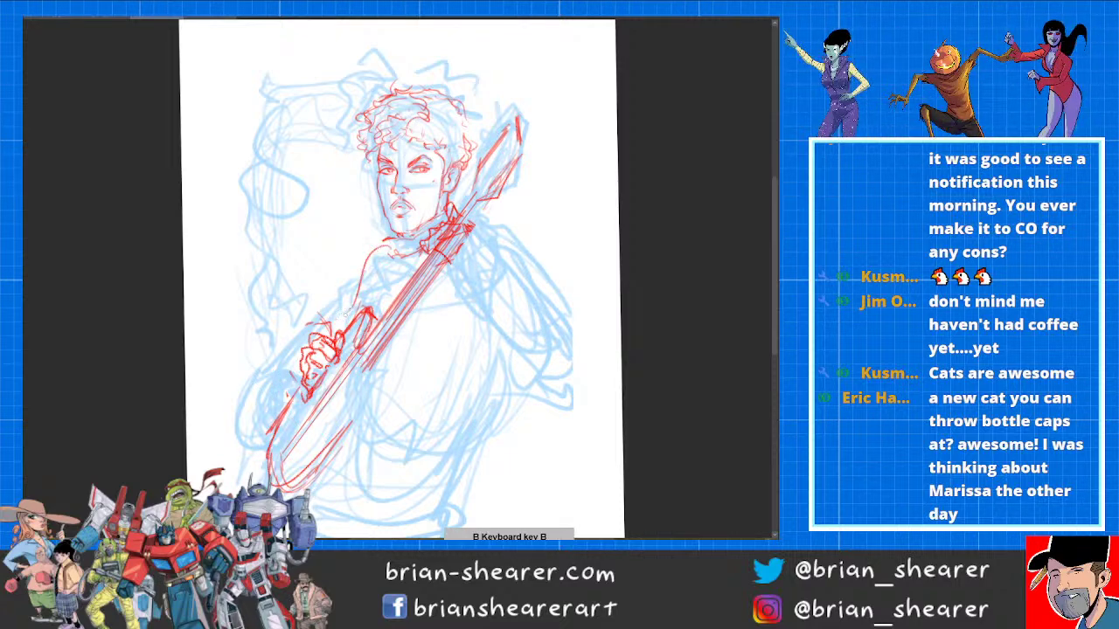
pyautogui.moveTo(382, 242)
pyautogui.mouseDown()
pyautogui.moveTo(352, 259)
pyautogui.moveTo(334, 323)
pyautogui.mouseUp()
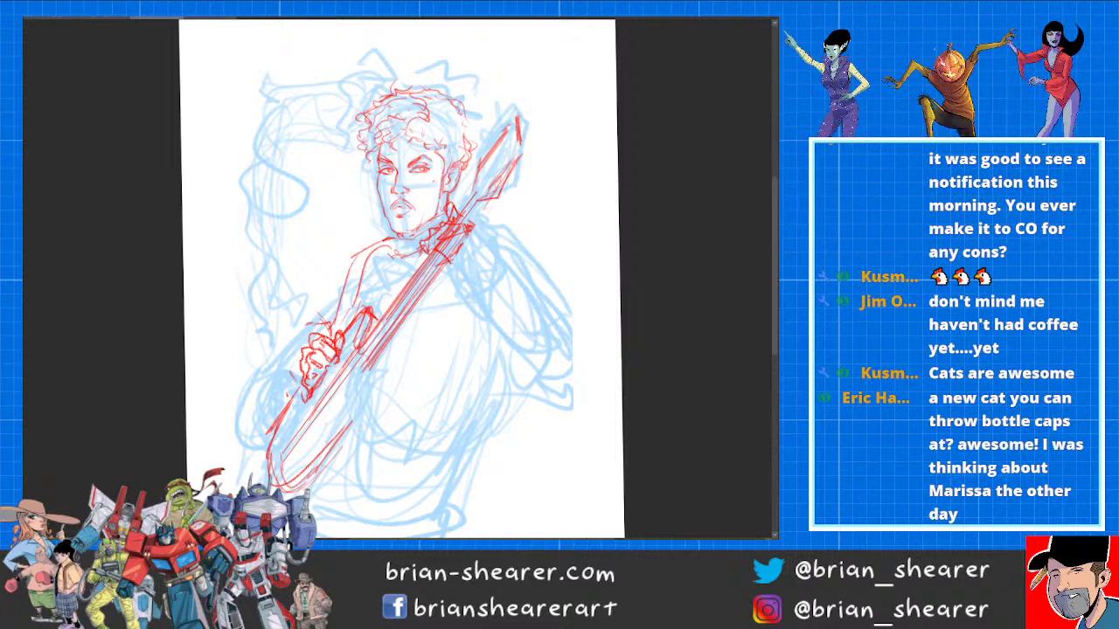
pyautogui.press('b')
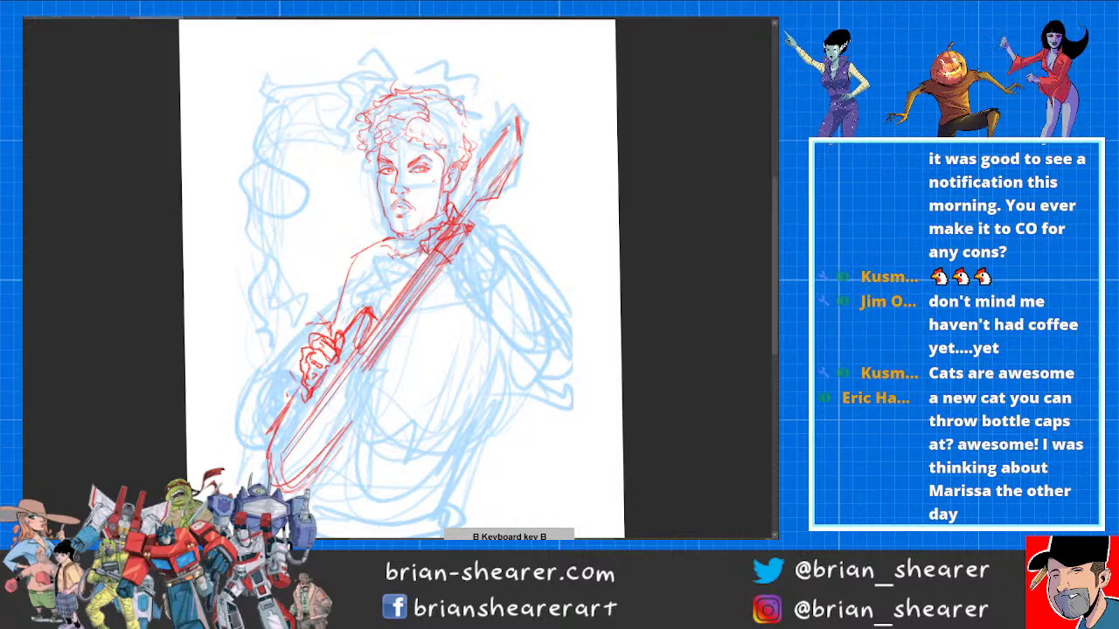
pyautogui.moveTo(378, 250); pyautogui.dragTo(335, 315)
pyautogui.moveTo(381, 254); pyautogui.dragTo(359, 312)
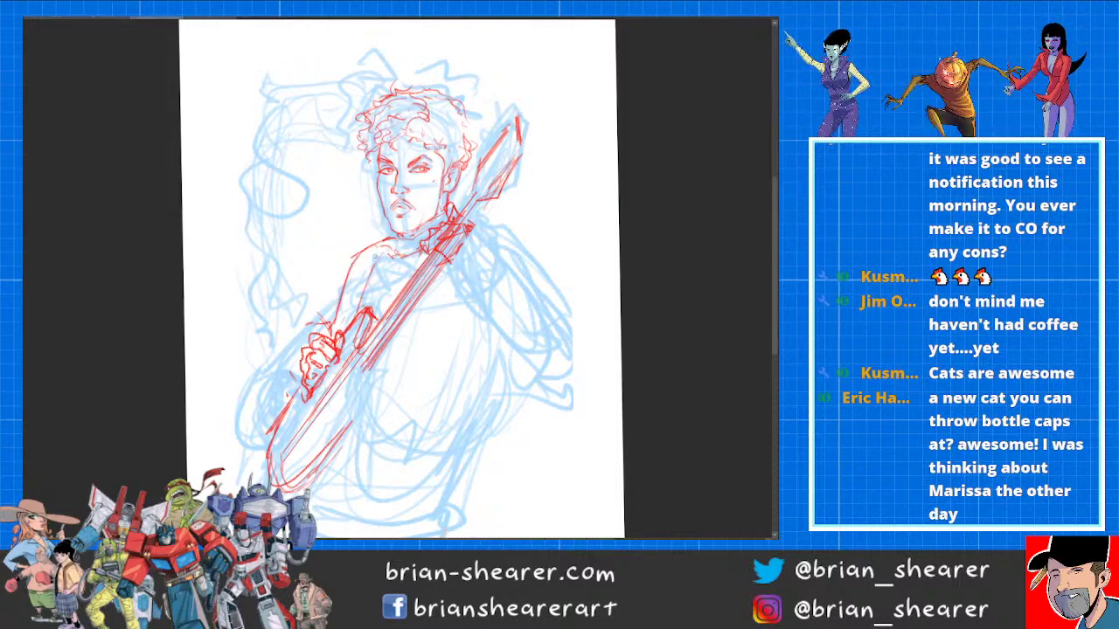
pyautogui.moveTo(376, 257); pyautogui.dragTo(333, 315)
pyautogui.moveTo(482, 241)
pyautogui.mouseDown()
pyautogui.moveTo(504, 282)
pyautogui.moveTo(502, 251)
pyautogui.moveTo(449, 266)
pyautogui.mouseUp()
# Step: Erase the stray scribbles and guitar-neck lines around the shoulder
pyautogui.press('e')
pyautogui.moveTo(450, 210); pyautogui.dragTo(418, 249)
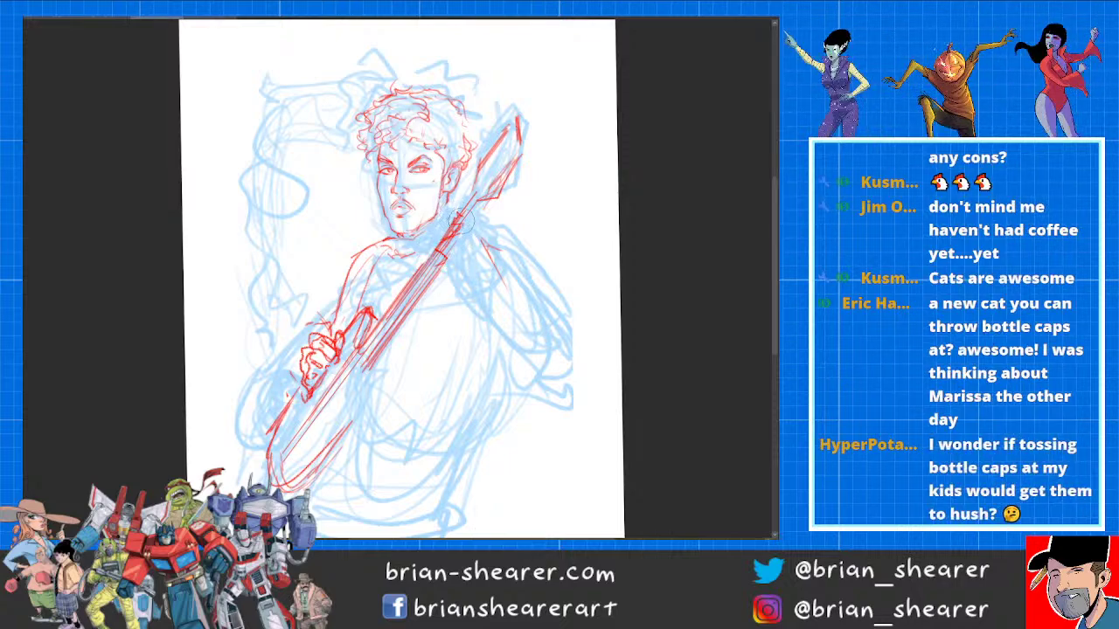
pyautogui.moveTo(467, 224)
pyautogui.mouseDown()
pyautogui.moveTo(443, 240)
pyautogui.moveTo(487, 243)
pyautogui.mouseUp()
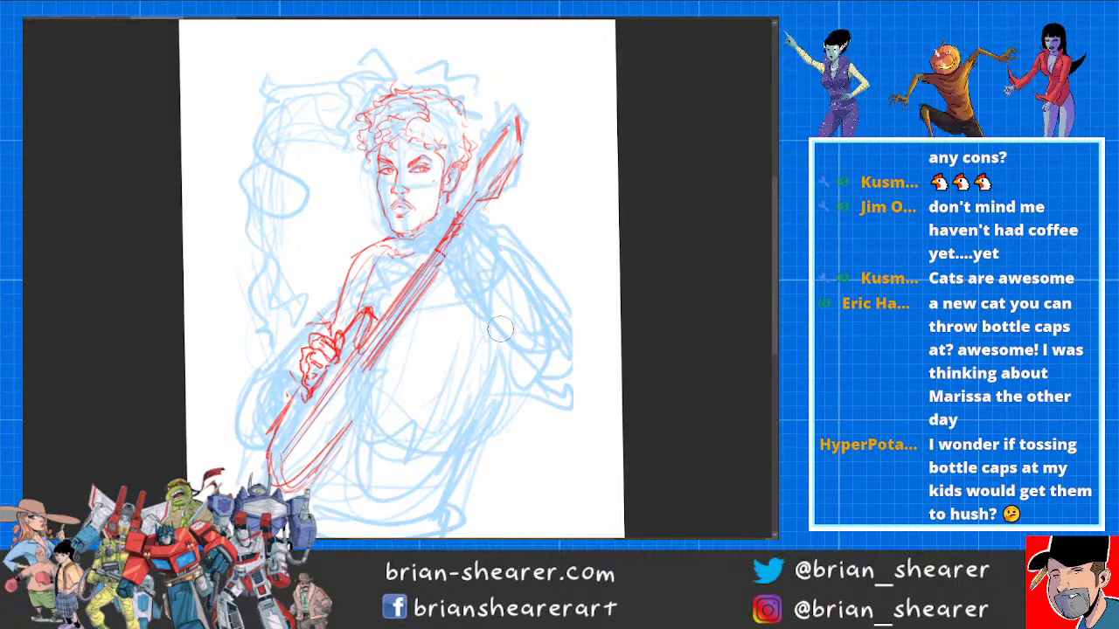
pyautogui.moveTo(448, 223)
pyautogui.mouseDown()
pyautogui.moveTo(465, 238)
pyautogui.moveTo(458, 212)
pyautogui.moveTo(443, 215)
pyautogui.moveTo(452, 209)
pyautogui.moveTo(432, 236)
pyautogui.moveTo(435, 257)
pyautogui.moveTo(463, 262)
pyautogui.moveTo(483, 238)
pyautogui.moveTo(453, 209)
pyautogui.moveTo(442, 229)
pyautogui.moveTo(451, 253)
pyautogui.moveTo(471, 244)
pyautogui.mouseUp()
pyautogui.press('e')
# Step: Sketch the hand gripping the upper guitar neck in red
pyautogui.press('b')
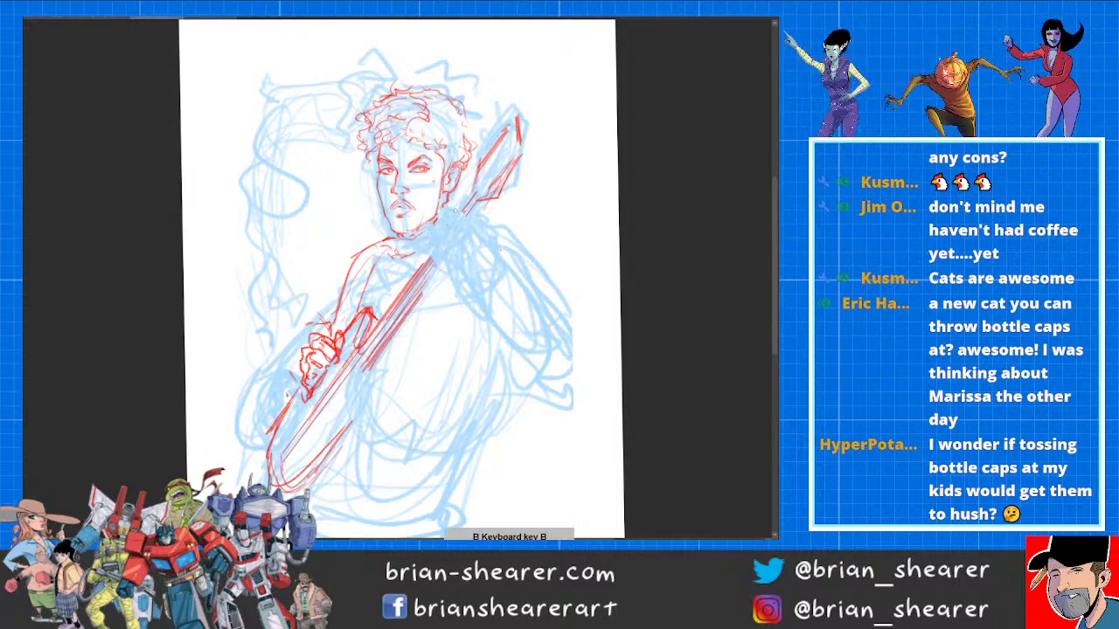
pyautogui.moveTo(453, 206)
pyautogui.mouseDown()
pyautogui.moveTo(456, 221)
pyautogui.moveTo(476, 219)
pyautogui.moveTo(443, 225)
pyautogui.moveTo(466, 236)
pyautogui.moveTo(476, 220)
pyautogui.moveTo(459, 212)
pyautogui.moveTo(474, 230)
pyautogui.moveTo(444, 233)
pyautogui.moveTo(434, 242)
pyautogui.moveTo(444, 234)
pyautogui.moveTo(442, 250)
pyautogui.moveTo(455, 238)
pyautogui.moveTo(437, 250)
pyautogui.moveTo(458, 262)
pyautogui.moveTo(486, 232)
pyautogui.moveTo(421, 274)
pyautogui.mouseUp()
pyautogui.moveTo(467, 224); pyautogui.dragTo(488, 199)
pyautogui.moveTo(442, 260)
pyautogui.mouseDown()
pyautogui.moveTo(416, 297)
pyautogui.moveTo(473, 267)
pyautogui.moveTo(494, 226)
pyautogui.moveTo(494, 263)
pyautogui.moveTo(509, 250)
pyautogui.moveTo(547, 315)
pyautogui.mouseUp()
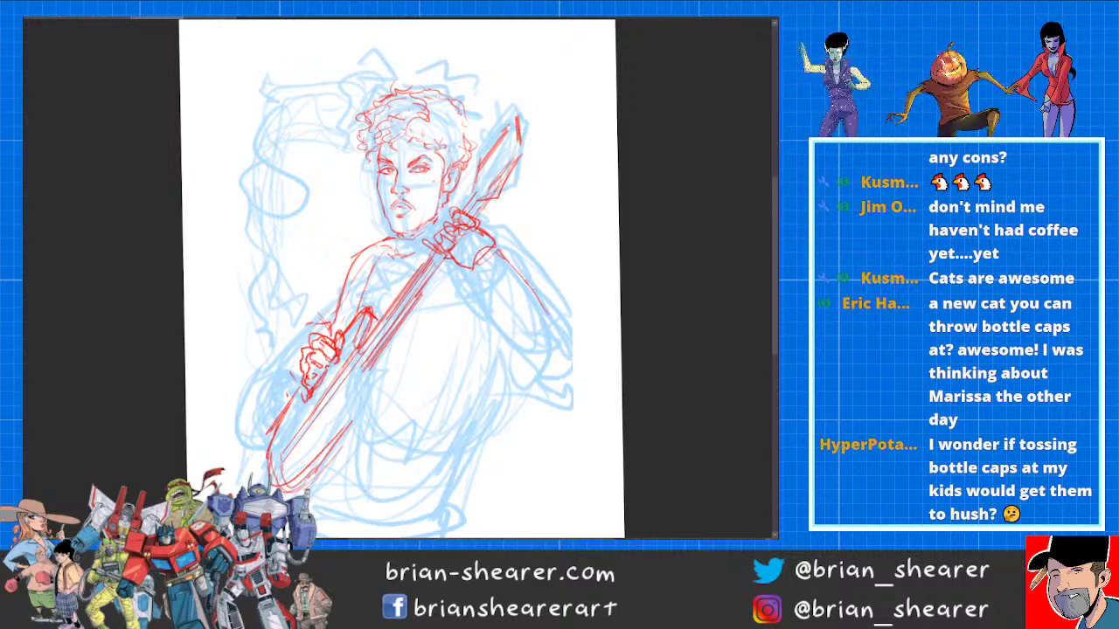
# Step: Sketch and reinforce the right shoulder and arm lines
pyautogui.moveTo(502, 256)
pyautogui.mouseDown()
pyautogui.moveTo(523, 281)
pyautogui.moveTo(507, 334)
pyautogui.mouseUp()
pyautogui.moveTo(482, 285); pyautogui.dragTo(521, 359)
pyautogui.moveTo(480, 225)
pyautogui.mouseDown()
pyautogui.moveTo(510, 245)
pyautogui.moveTo(525, 279)
pyautogui.mouseUp()
pyautogui.moveTo(524, 280); pyautogui.dragTo(536, 301)
pyautogui.moveTo(486, 227); pyautogui.dragTo(532, 292)
pyautogui.moveTo(388, 247); pyautogui.dragTo(422, 240)
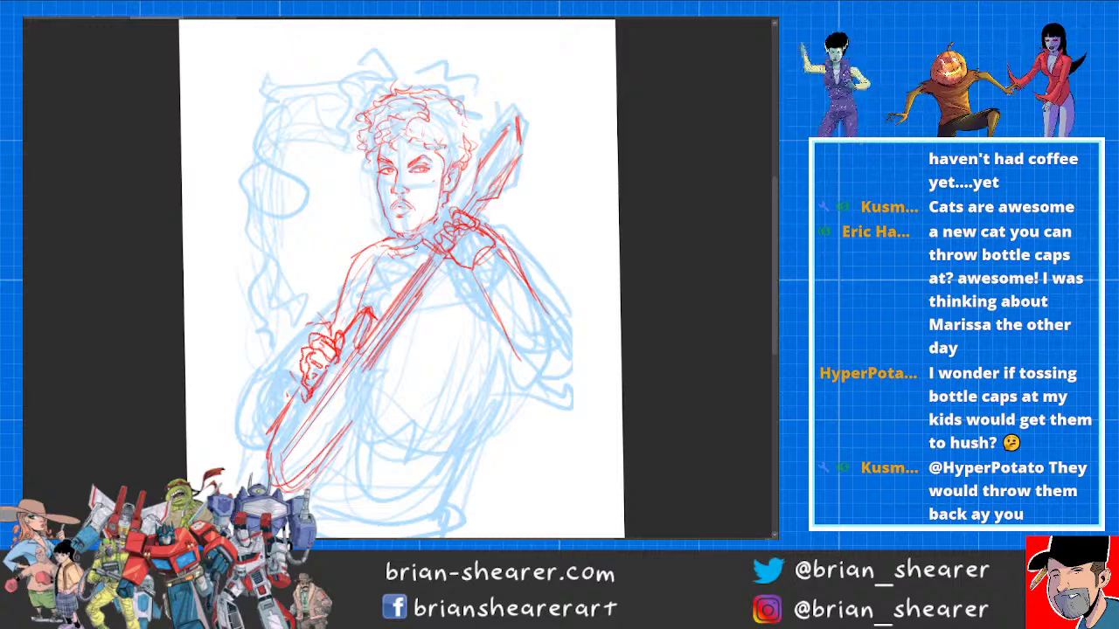
pyautogui.moveTo(495, 246)
pyautogui.mouseDown()
pyautogui.moveTo(521, 269)
pyautogui.moveTo(495, 286)
pyautogui.moveTo(537, 337)
pyautogui.mouseUp()
pyautogui.moveTo(506, 254)
pyautogui.mouseDown()
pyautogui.moveTo(574, 307)
pyautogui.moveTo(577, 369)
pyautogui.mouseUp()
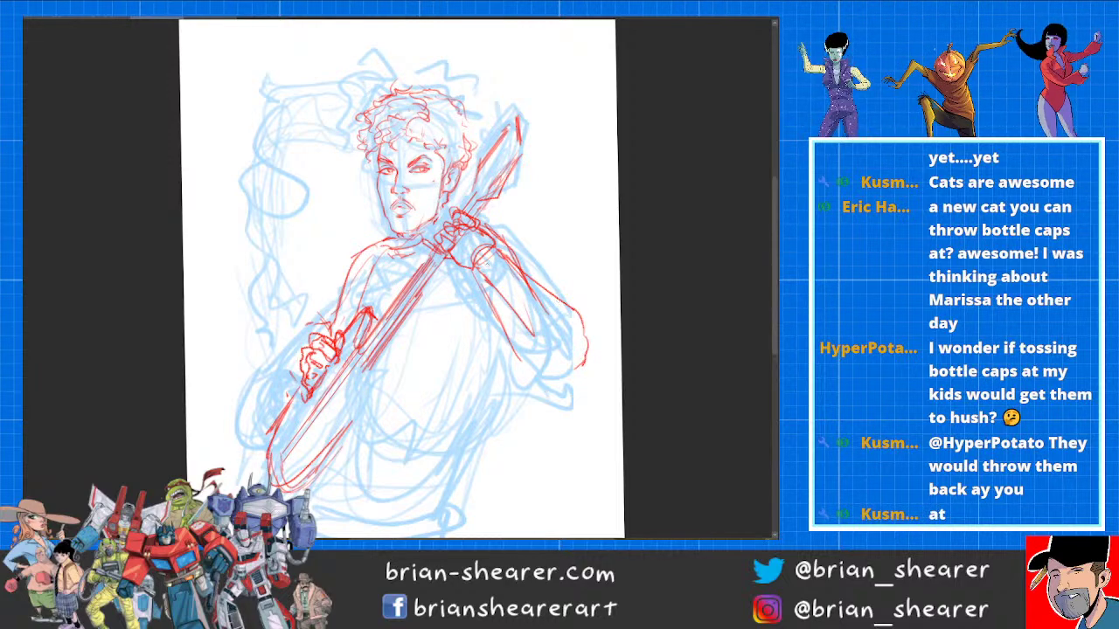
# Step: Erase the rough arm strokes and draw the torso line down the right side
pyautogui.press('e')
pyautogui.moveTo(500, 257)
pyautogui.mouseDown()
pyautogui.moveTo(489, 291)
pyautogui.moveTo(518, 267)
pyautogui.moveTo(597, 305)
pyautogui.moveTo(582, 364)
pyautogui.moveTo(479, 252)
pyautogui.moveTo(461, 266)
pyautogui.moveTo(503, 271)
pyautogui.moveTo(552, 398)
pyautogui.mouseUp()
pyautogui.press('b')
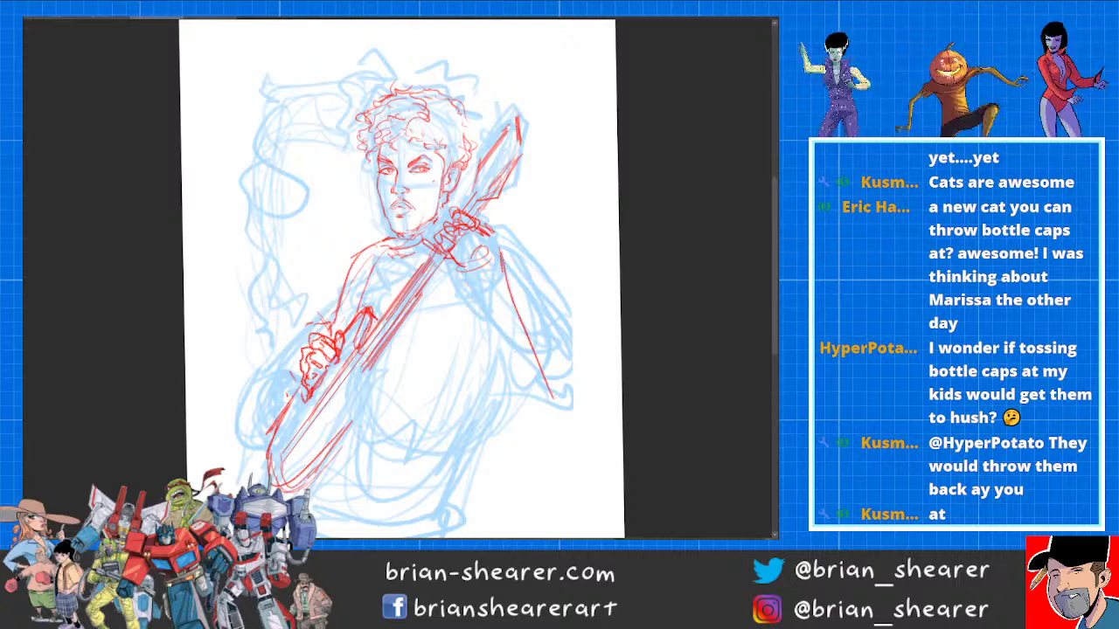
pyautogui.moveTo(465, 274); pyautogui.dragTo(481, 420)
pyautogui.moveTo(497, 421); pyautogui.dragTo(530, 409)
# Step: Undo a stray stroke and redraw the far arm's inner line, elbow curve and cuff
pyautogui.hotkey('ctrl', 'z')
pyautogui.moveTo(485, 226); pyautogui.dragTo(514, 302)
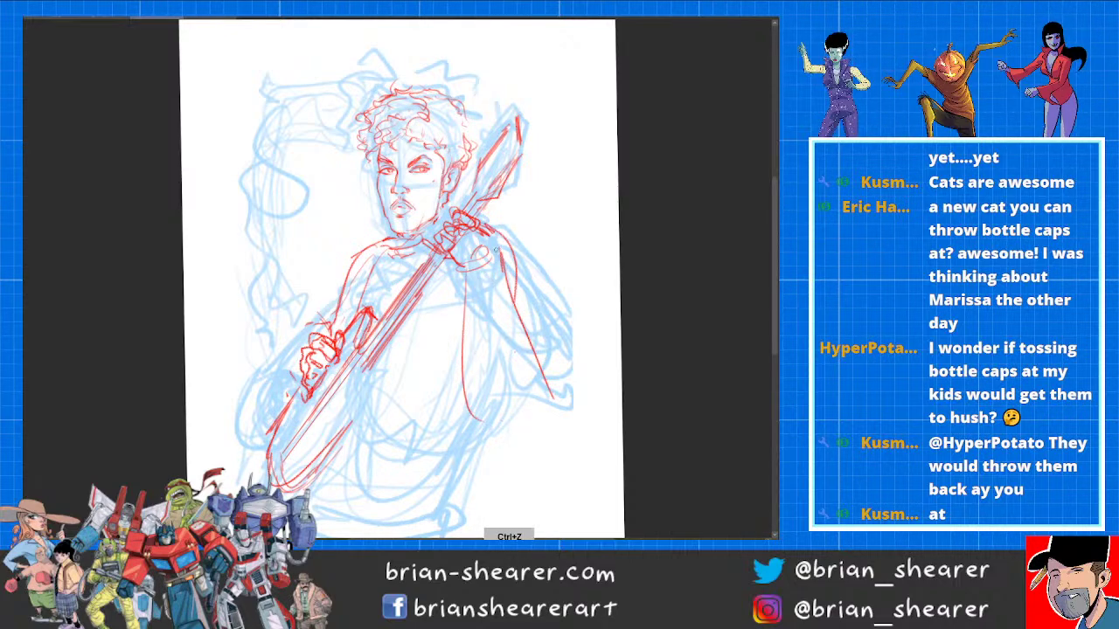
pyautogui.moveTo(501, 254); pyautogui.dragTo(528, 405)
pyautogui.moveTo(468, 269); pyautogui.dragTo(484, 430)
pyautogui.moveTo(494, 430); pyautogui.dragTo(528, 363)
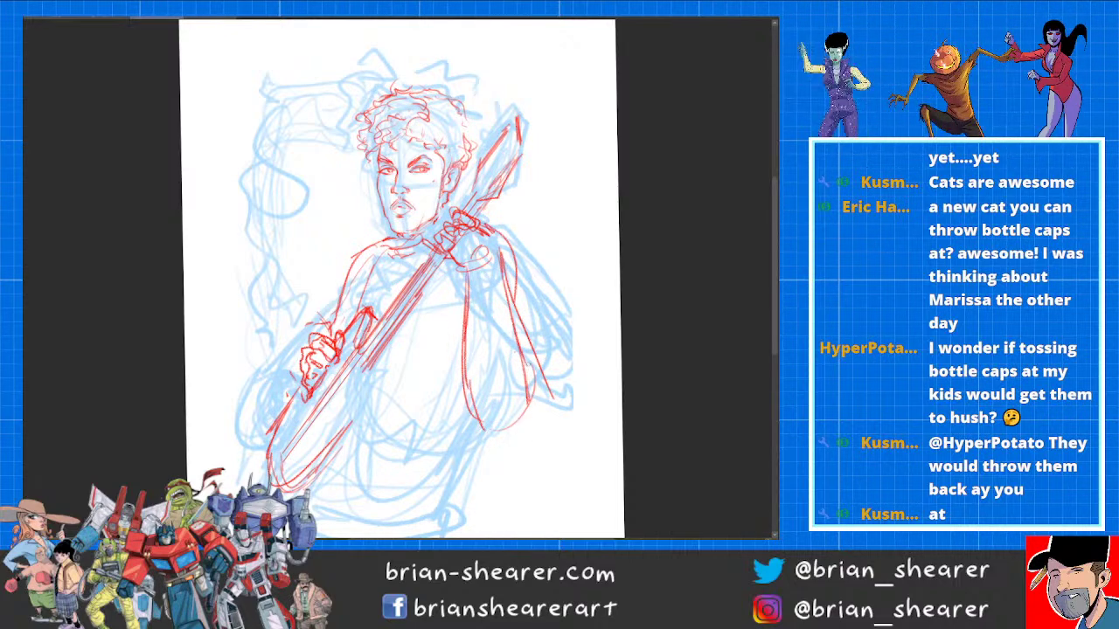
pyautogui.moveTo(526, 411); pyautogui.dragTo(496, 426)
pyautogui.moveTo(506, 267)
pyautogui.mouseDown()
pyautogui.moveTo(530, 395)
pyautogui.moveTo(490, 423)
pyautogui.mouseUp()
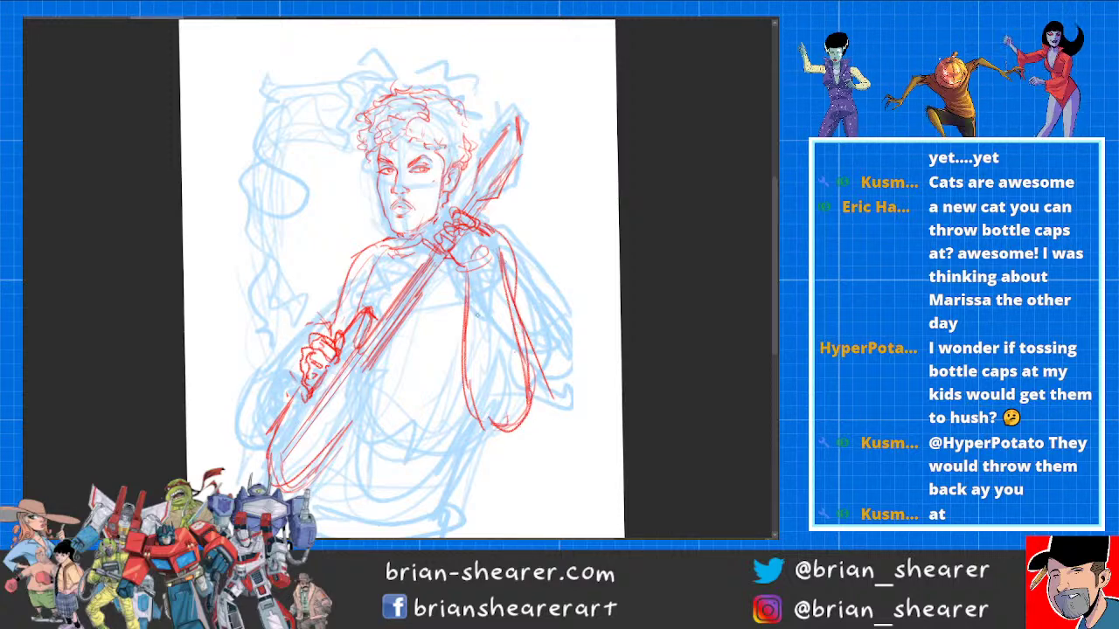
pyautogui.moveTo(457, 301); pyautogui.dragTo(497, 278)
pyautogui.moveTo(466, 289)
pyautogui.mouseDown()
pyautogui.moveTo(502, 268)
pyautogui.moveTo(462, 390)
pyautogui.moveTo(472, 425)
pyautogui.mouseUp()
# Step: Sketch the torso line, waist strokes, collar and a centre torso curve toward the guitar
pyautogui.moveTo(516, 411)
pyautogui.mouseDown()
pyautogui.moveTo(469, 432)
pyautogui.moveTo(446, 479)
pyautogui.mouseUp()
pyautogui.moveTo(468, 435); pyautogui.dragTo(451, 476)
pyautogui.moveTo(387, 247); pyautogui.dragTo(415, 274)
pyautogui.moveTo(383, 240)
pyautogui.mouseDown()
pyautogui.moveTo(422, 262)
pyautogui.moveTo(402, 259)
pyautogui.mouseUp()
pyautogui.moveTo(398, 332); pyautogui.dragTo(374, 472)
pyautogui.moveTo(388, 379); pyautogui.dragTo(298, 477)
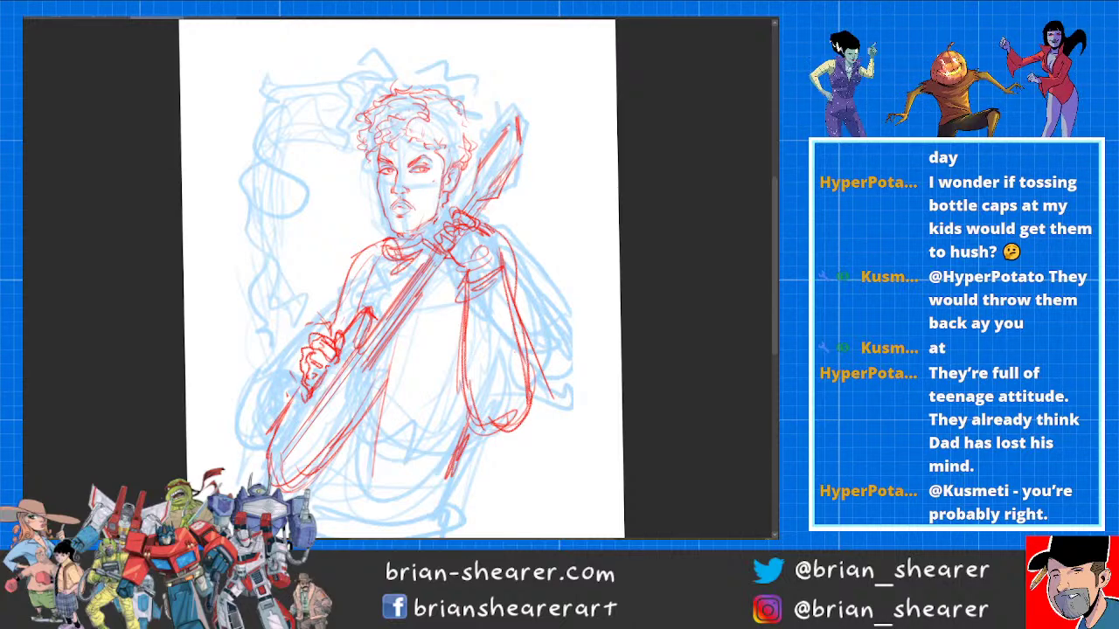
pyautogui.moveTo(774, 222); pyautogui.dragTo(772, 225)
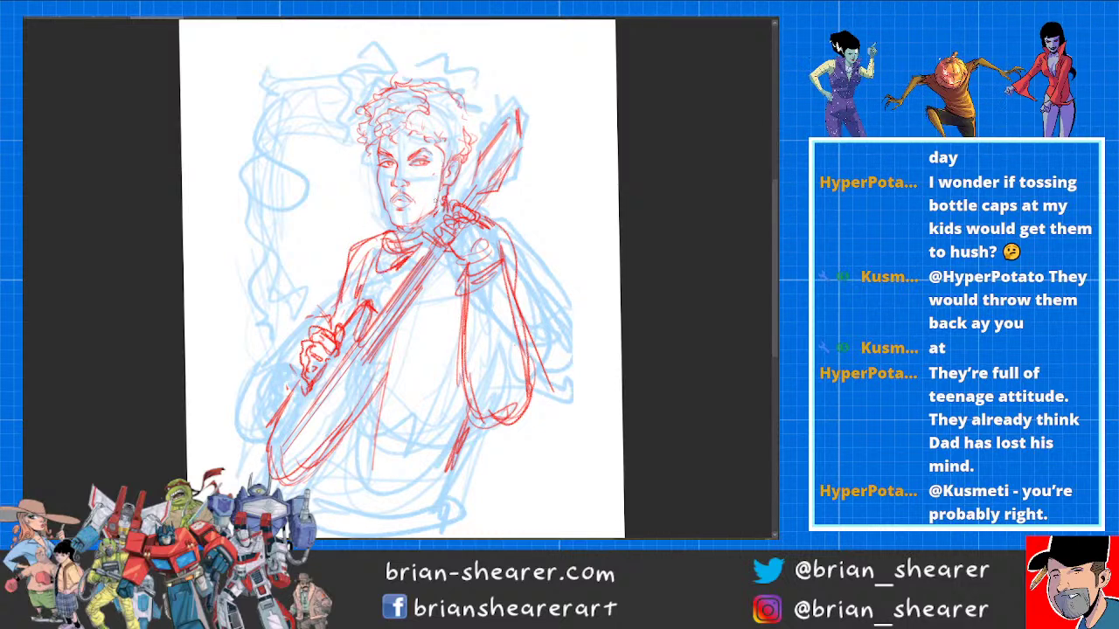
# Step: Sketch the torso's lower-right edge and the shirt hem along the bottom
pyautogui.moveTo(516, 338)
pyautogui.mouseDown()
pyautogui.moveTo(503, 404)
pyautogui.moveTo(447, 498)
pyautogui.mouseUp()
pyautogui.moveTo(444, 493)
pyautogui.mouseDown()
pyautogui.moveTo(381, 471)
pyautogui.moveTo(318, 475)
pyautogui.mouseUp()
pyautogui.moveTo(317, 475)
pyautogui.mouseDown()
pyautogui.moveTo(429, 501)
pyautogui.moveTo(447, 482)
pyautogui.moveTo(344, 467)
pyautogui.mouseUp()
pyautogui.moveTo(346, 479); pyautogui.dragTo(423, 474)
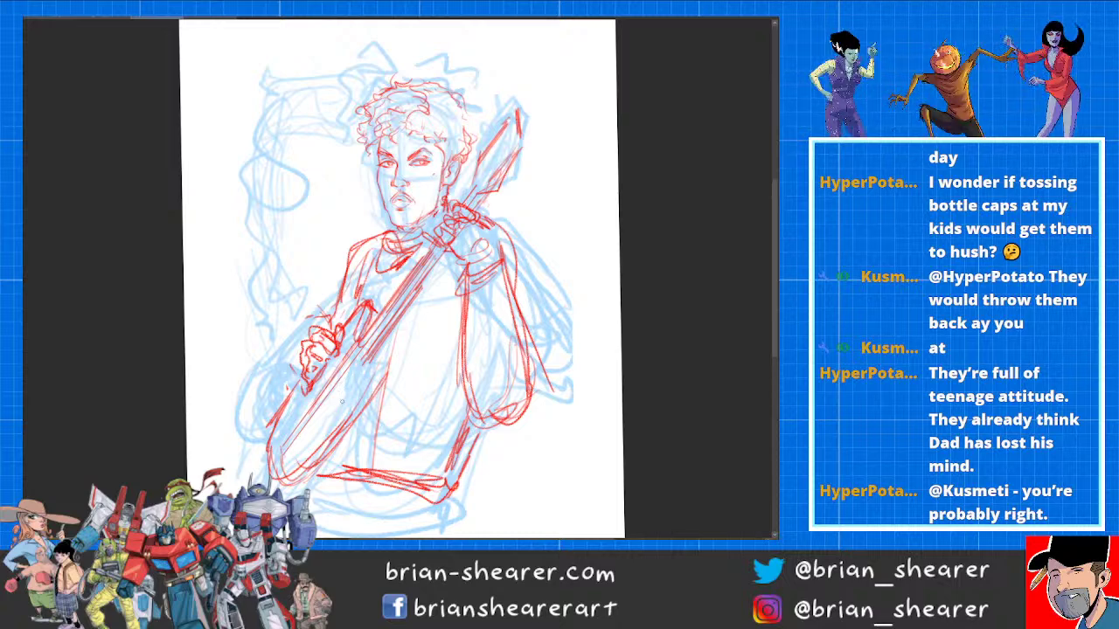
# Step: Add faint construction strokes around the head and left side, then hide the blue rough layer
pyautogui.moveTo(348, 63); pyautogui.dragTo(284, 91)
pyautogui.moveTo(271, 298); pyautogui.dragTo(247, 133)
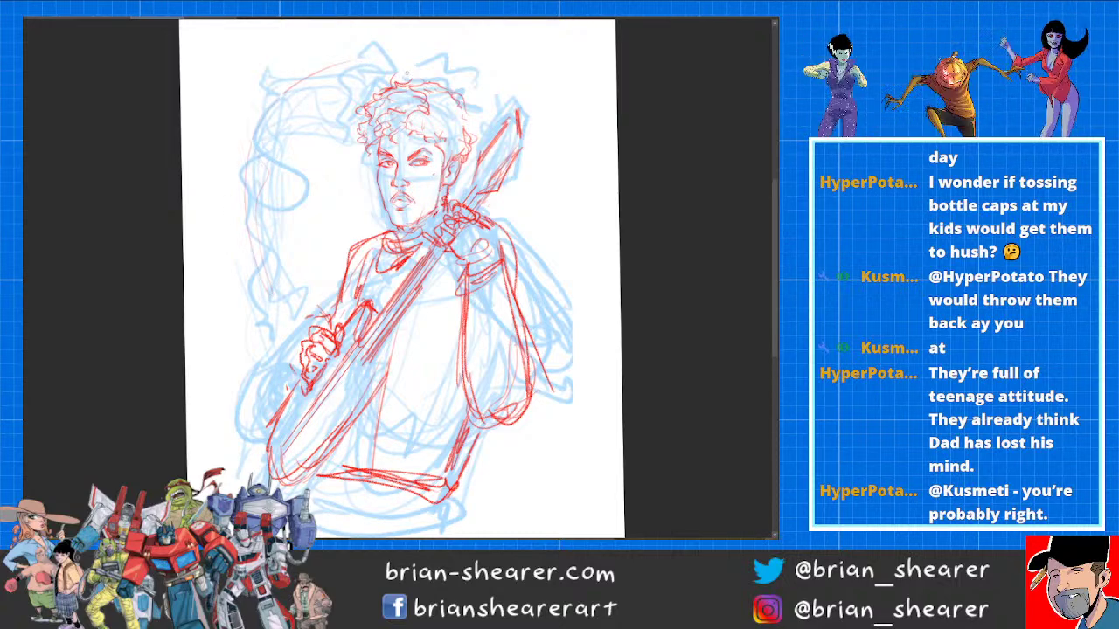
pyautogui.moveTo(381, 63); pyautogui.dragTo(234, 175)
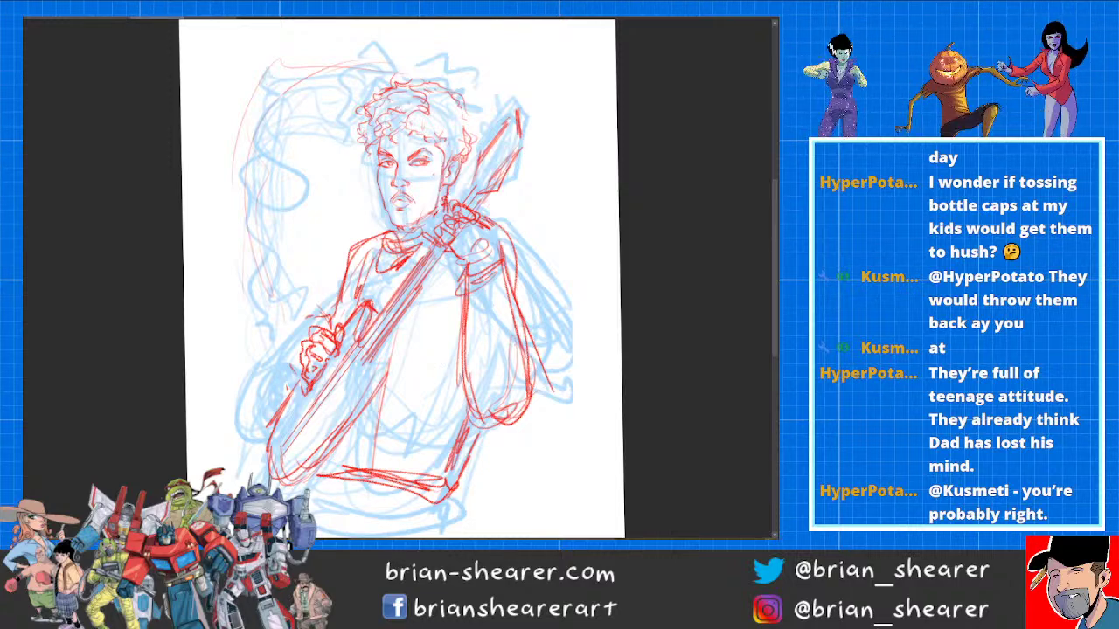
pyautogui.hotkey('ctrl', ',')
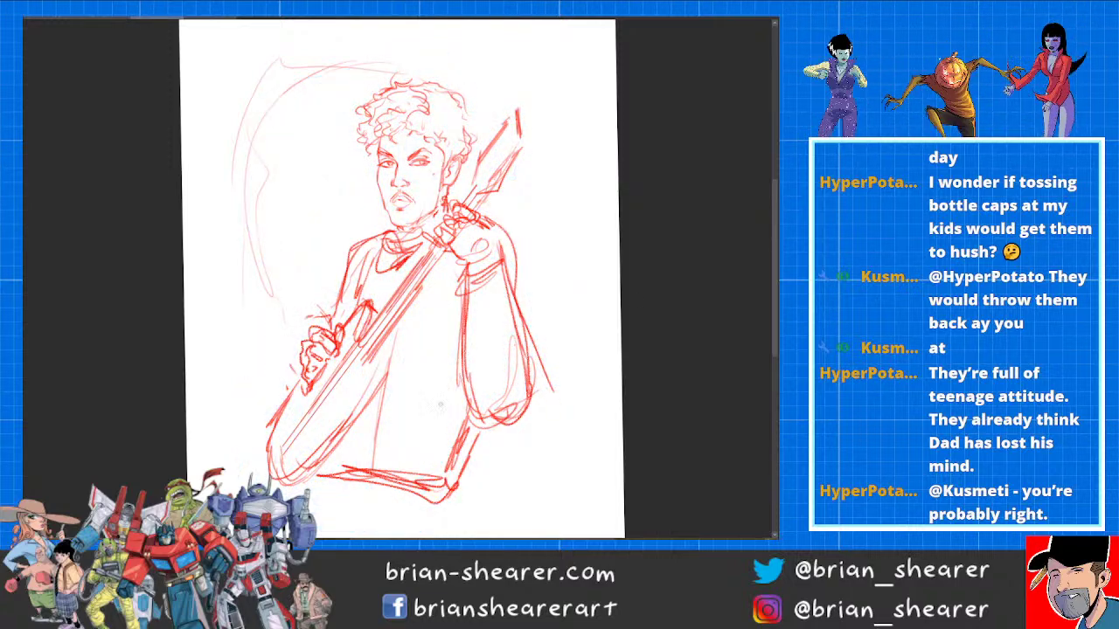
# Step: Zoom in on the lower half and erase the stray sleeve, hem and faint torso lines
pyautogui.press('e')
pyautogui.moveTo(375, 454)
pyautogui.mouseDown()
pyautogui.moveTo(375, 470)
pyautogui.moveTo(376, 407)
pyautogui.mouseUp()
pyautogui.press('/')
pyautogui.moveTo(371, 477)
pyautogui.mouseDown()
pyautogui.moveTo(392, 461)
pyautogui.moveTo(270, 484)
pyautogui.moveTo(426, 427)
pyautogui.mouseUp()
pyautogui.press('e')
pyautogui.moveTo(502, 427)
pyautogui.mouseDown()
pyautogui.moveTo(511, 389)
pyautogui.moveTo(500, 413)
pyautogui.moveTo(511, 387)
pyautogui.moveTo(483, 438)
pyautogui.moveTo(337, 415)
pyautogui.moveTo(374, 306)
pyautogui.moveTo(287, 408)
pyautogui.mouseUp()
pyautogui.press('b')
pyautogui.moveTo(233, 362); pyautogui.dragTo(223, 405)
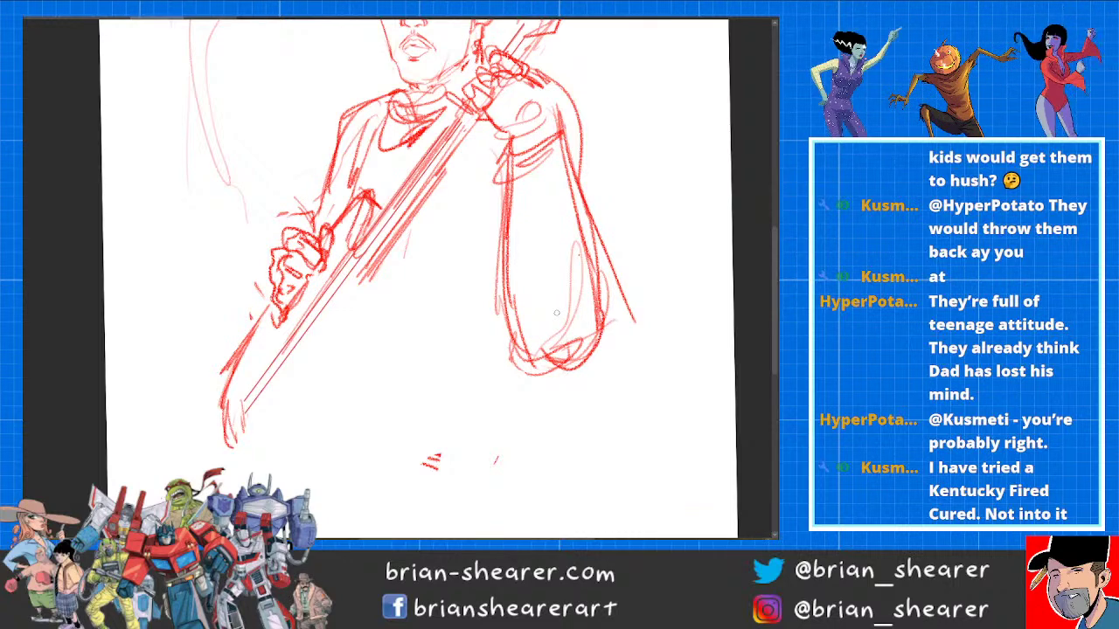
# Step: Darken the forearm and sketch the guitar body's lower-left edge and bottom curve
pyautogui.moveTo(331, 227)
pyautogui.mouseDown()
pyautogui.moveTo(344, 209)
pyautogui.moveTo(371, 203)
pyautogui.moveTo(326, 232)
pyautogui.mouseUp()
pyautogui.moveTo(273, 302)
pyautogui.mouseDown()
pyautogui.moveTo(229, 352)
pyautogui.moveTo(235, 415)
pyautogui.mouseUp()
pyautogui.moveTo(232, 356); pyautogui.dragTo(259, 451)
pyautogui.moveTo(240, 401)
pyautogui.mouseDown()
pyautogui.moveTo(248, 441)
pyautogui.moveTo(289, 462)
pyautogui.moveTo(317, 453)
pyautogui.moveTo(377, 331)
pyautogui.moveTo(346, 399)
pyautogui.mouseUp()
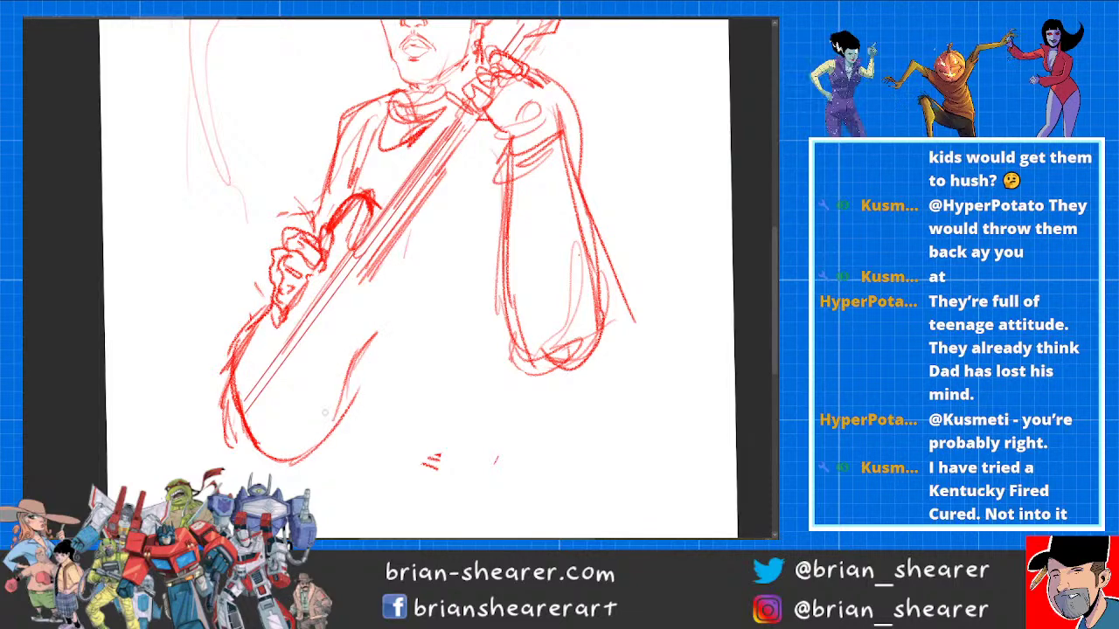
pyautogui.moveTo(257, 446)
pyautogui.mouseDown()
pyautogui.moveTo(320, 457)
pyautogui.moveTo(398, 310)
pyautogui.mouseUp()
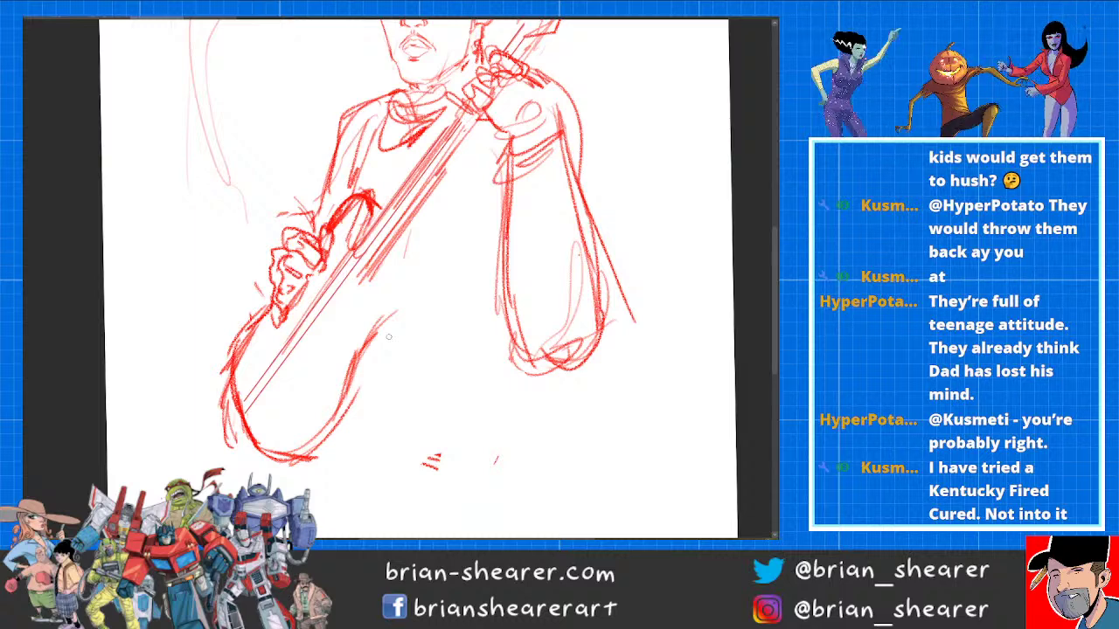
# Step: Draw the guitar's cutaway horn, upper contour and right body edge
pyautogui.moveTo(389, 337)
pyautogui.mouseDown()
pyautogui.moveTo(378, 325)
pyautogui.moveTo(441, 255)
pyautogui.moveTo(404, 269)
pyautogui.moveTo(418, 280)
pyautogui.mouseUp()
pyautogui.moveTo(417, 279)
pyautogui.mouseDown()
pyautogui.moveTo(371, 330)
pyautogui.moveTo(360, 281)
pyautogui.moveTo(376, 282)
pyautogui.mouseUp()
pyautogui.moveTo(325, 222)
pyautogui.mouseDown()
pyautogui.moveTo(376, 202)
pyautogui.moveTo(361, 278)
pyautogui.mouseUp()
pyautogui.moveTo(271, 310)
pyautogui.mouseDown()
pyautogui.moveTo(230, 387)
pyautogui.moveTo(242, 429)
pyautogui.mouseUp()
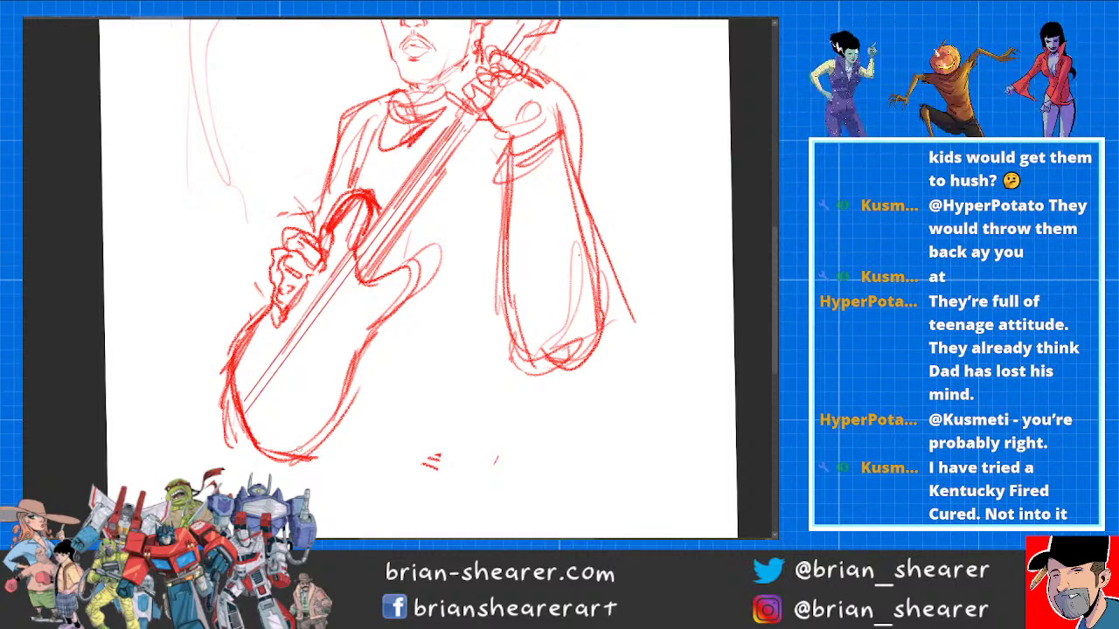
pyautogui.moveTo(400, 273)
pyautogui.mouseDown()
pyautogui.moveTo(421, 274)
pyautogui.moveTo(292, 450)
pyautogui.moveTo(248, 383)
pyautogui.moveTo(365, 263)
pyautogui.mouseUp()
# Step: Sketch strings along the neck and darken the neck edge and body cutaway
pyautogui.moveTo(257, 410); pyautogui.dragTo(446, 149)
pyautogui.moveTo(268, 391); pyautogui.dragTo(418, 183)
pyautogui.moveTo(308, 336); pyautogui.dragTo(377, 245)
pyautogui.moveTo(432, 181); pyautogui.dragTo(350, 298)
pyautogui.moveTo(388, 238)
pyautogui.mouseDown()
pyautogui.moveTo(366, 279)
pyautogui.moveTo(425, 268)
pyautogui.moveTo(423, 315)
pyautogui.moveTo(320, 450)
pyautogui.mouseUp()
# Step: Redraw the guitar body's right edge, add small details and darken the left edge and bridge
pyautogui.moveTo(394, 299); pyautogui.dragTo(398, 271)
pyautogui.moveTo(354, 194); pyautogui.dragTo(329, 227)
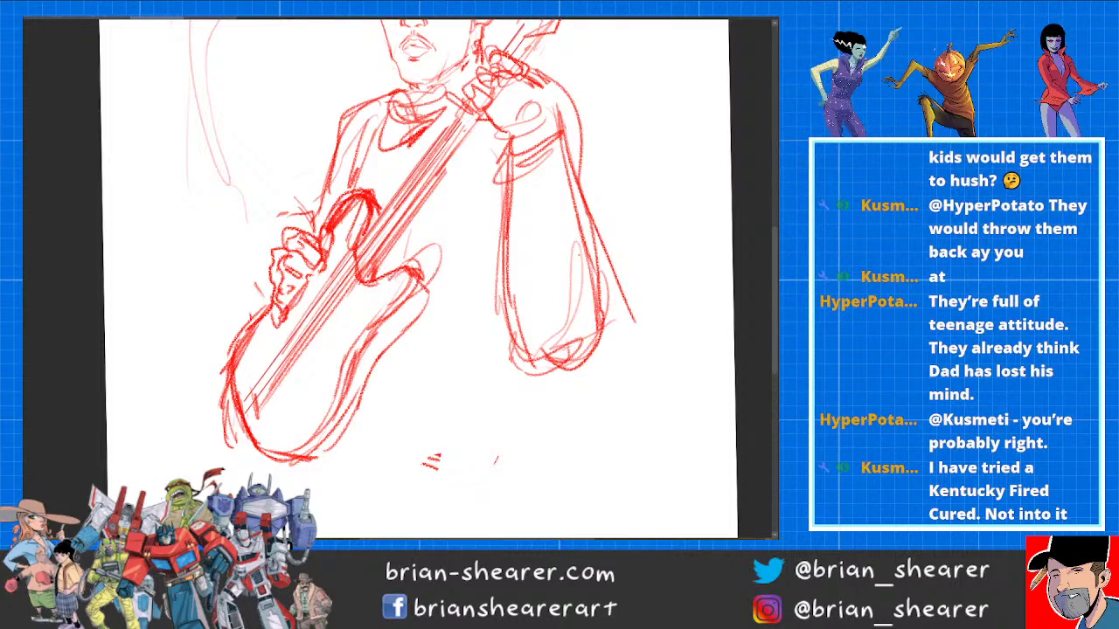
pyautogui.moveTo(310, 380); pyautogui.dragTo(293, 417)
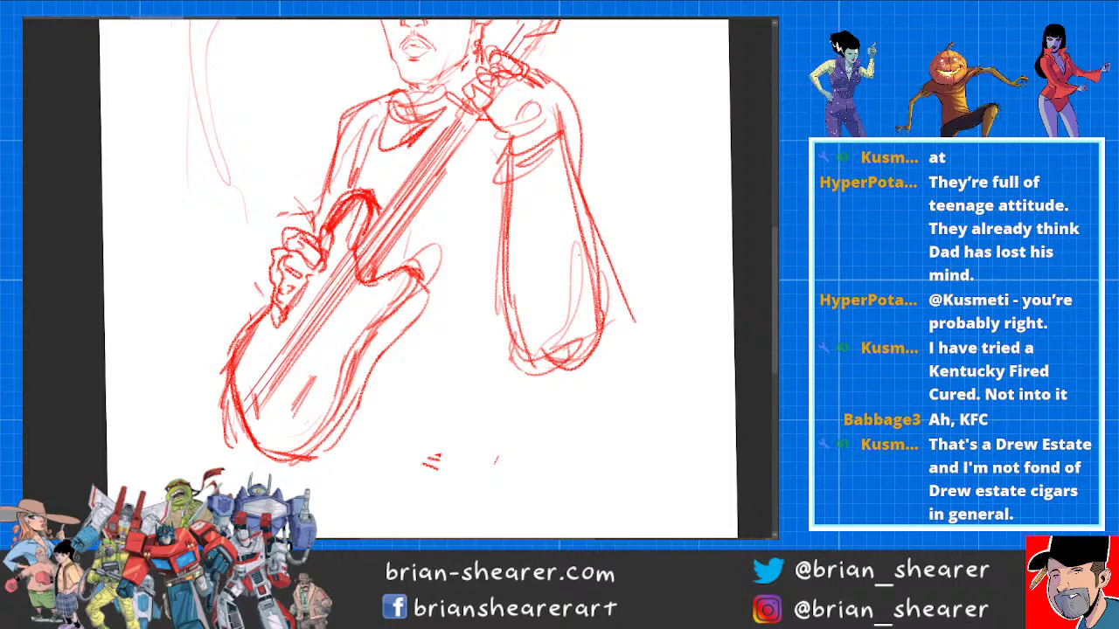
pyautogui.moveTo(259, 323)
pyautogui.mouseDown()
pyautogui.moveTo(233, 393)
pyautogui.moveTo(260, 418)
pyautogui.mouseUp()
pyautogui.moveTo(255, 378)
pyautogui.mouseDown()
pyautogui.moveTo(263, 415)
pyautogui.moveTo(358, 258)
pyautogui.moveTo(343, 280)
pyautogui.mouseUp()
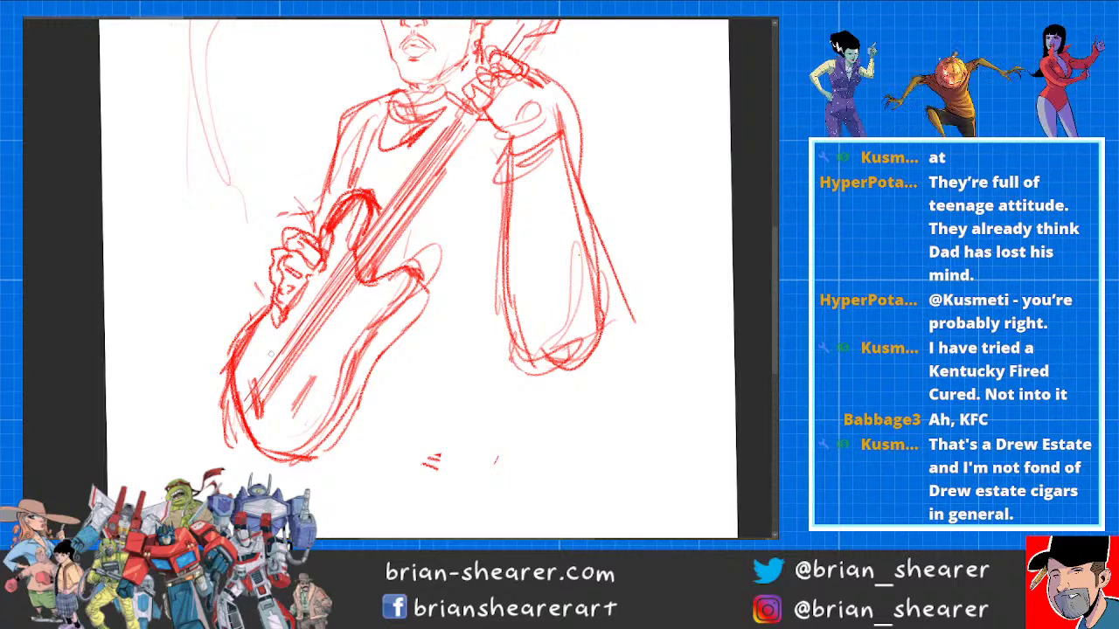
pyautogui.moveTo(278, 351); pyautogui.dragTo(262, 390)
# Step: Sketch the pickguard curve, hatch the lower body and fill in the pickup
pyautogui.moveTo(292, 330)
pyautogui.mouseDown()
pyautogui.moveTo(312, 288)
pyautogui.moveTo(353, 247)
pyautogui.mouseUp()
pyautogui.moveTo(399, 285)
pyautogui.mouseDown()
pyautogui.moveTo(348, 263)
pyautogui.moveTo(290, 367)
pyautogui.moveTo(292, 409)
pyautogui.mouseUp()
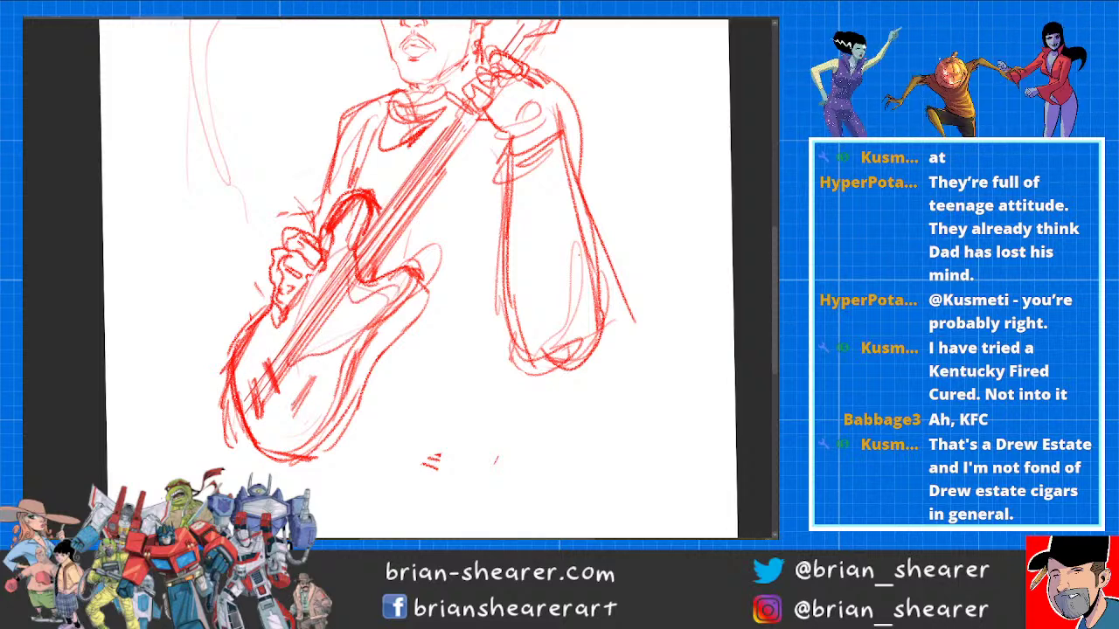
pyautogui.moveTo(313, 365)
pyautogui.mouseDown()
pyautogui.moveTo(291, 411)
pyautogui.moveTo(320, 383)
pyautogui.moveTo(295, 410)
pyautogui.mouseUp()
pyautogui.moveTo(316, 368)
pyautogui.mouseDown()
pyautogui.moveTo(296, 401)
pyautogui.moveTo(313, 372)
pyautogui.moveTo(313, 383)
pyautogui.mouseUp()
pyautogui.moveTo(308, 385); pyautogui.dragTo(294, 398)
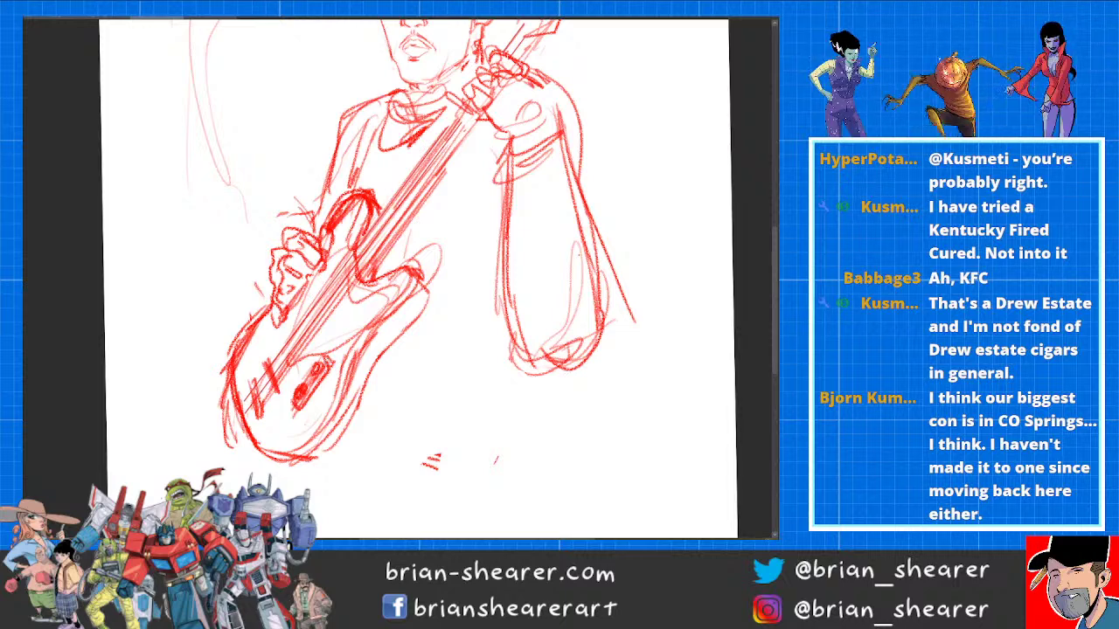
pyautogui.moveTo(293, 401)
pyautogui.mouseDown()
pyautogui.moveTo(293, 413)
pyautogui.moveTo(332, 365)
pyautogui.moveTo(299, 387)
pyautogui.moveTo(306, 393)
pyautogui.mouseUp()
pyautogui.moveTo(232, 369)
pyautogui.mouseDown()
pyautogui.moveTo(254, 416)
pyautogui.moveTo(256, 397)
pyautogui.mouseUp()
pyautogui.moveTo(265, 357)
pyautogui.mouseDown()
pyautogui.moveTo(286, 385)
pyautogui.moveTo(259, 388)
pyautogui.moveTo(261, 417)
pyautogui.mouseUp()
# Step: Erase leftover construction lines and hatching in and around the guitar body and horns
pyautogui.press('e')
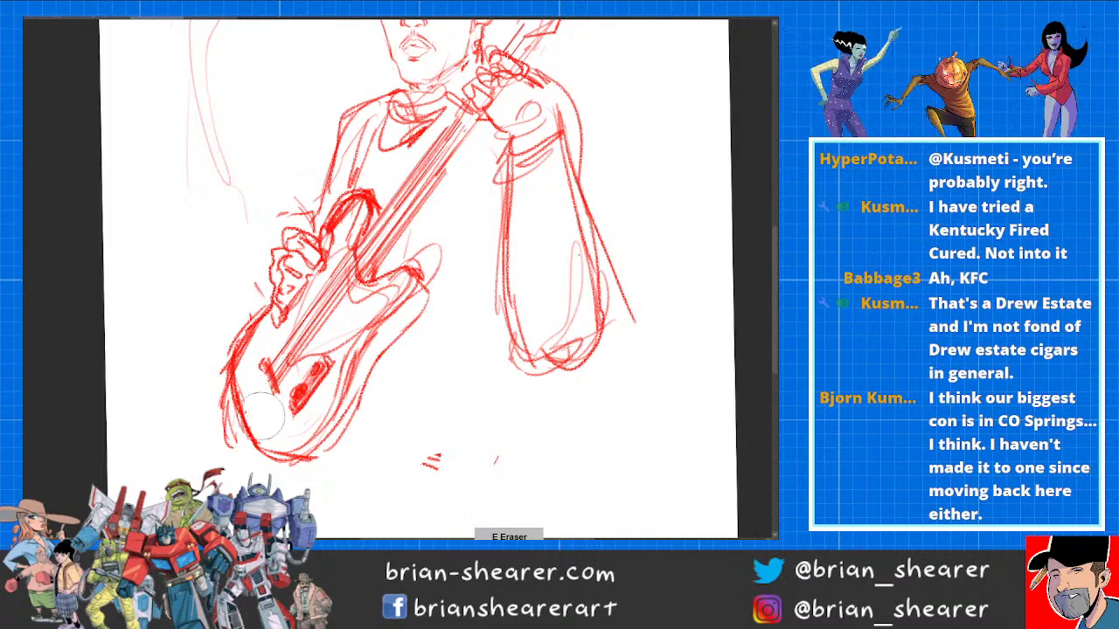
pyautogui.moveTo(206, 376); pyautogui.dragTo(234, 456)
pyautogui.moveTo(436, 244); pyautogui.dragTo(435, 268)
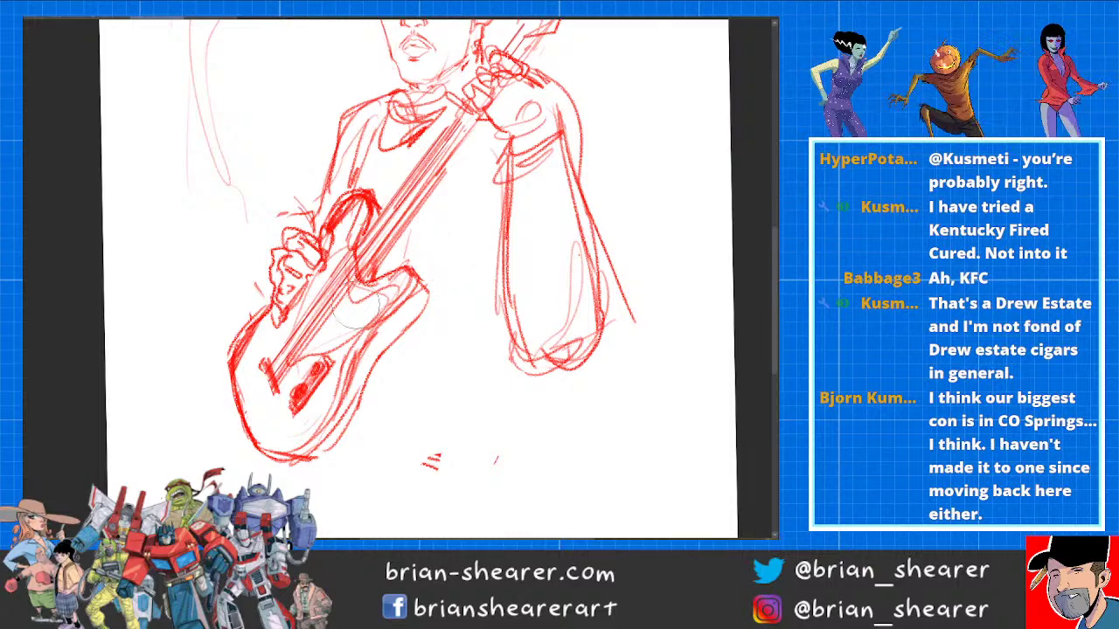
pyautogui.moveTo(354, 328); pyautogui.dragTo(307, 357)
pyautogui.moveTo(368, 299)
pyautogui.mouseDown()
pyautogui.moveTo(318, 353)
pyautogui.moveTo(386, 302)
pyautogui.mouseUp()
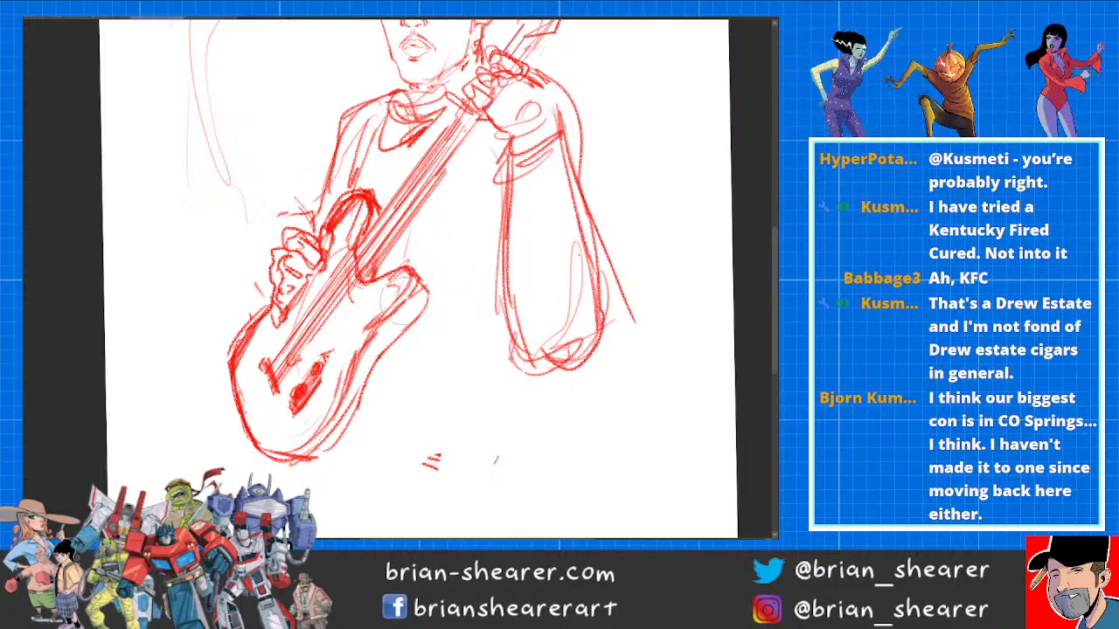
pyautogui.moveTo(324, 413); pyautogui.dragTo(335, 421)
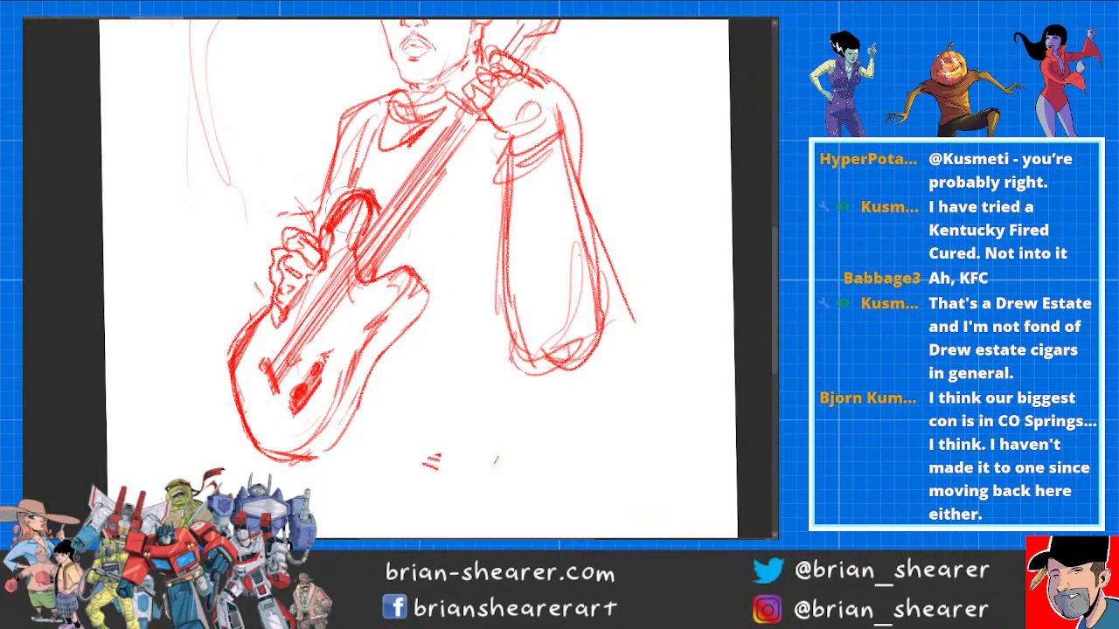
pyautogui.moveTo(348, 209); pyautogui.dragTo(341, 237)
pyautogui.moveTo(304, 203); pyautogui.dragTo(266, 219)
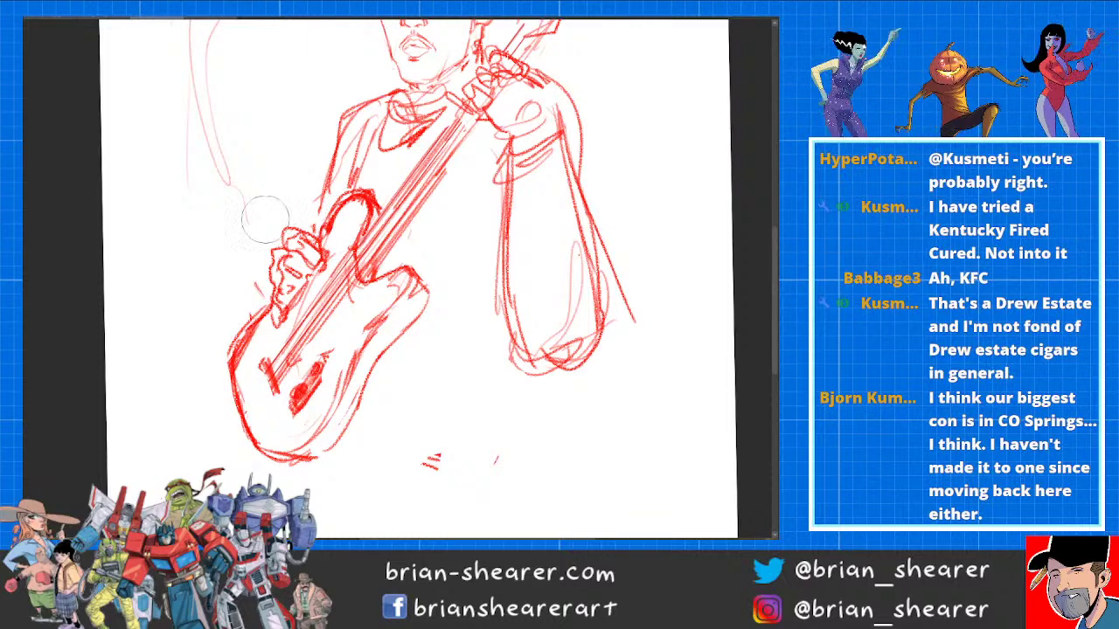
pyautogui.moveTo(399, 317)
pyautogui.mouseDown()
pyautogui.moveTo(389, 310)
pyautogui.moveTo(392, 329)
pyautogui.mouseUp()
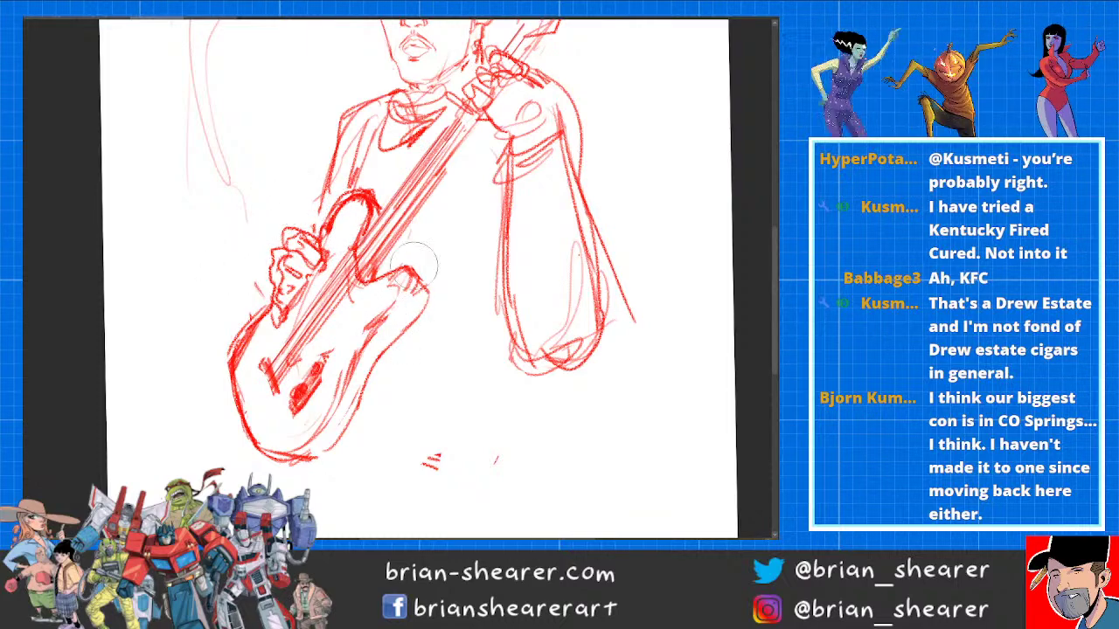
pyautogui.scroll(-4, 416, 262)
pyautogui.moveTo(481, 276); pyautogui.dragTo(476, 304)
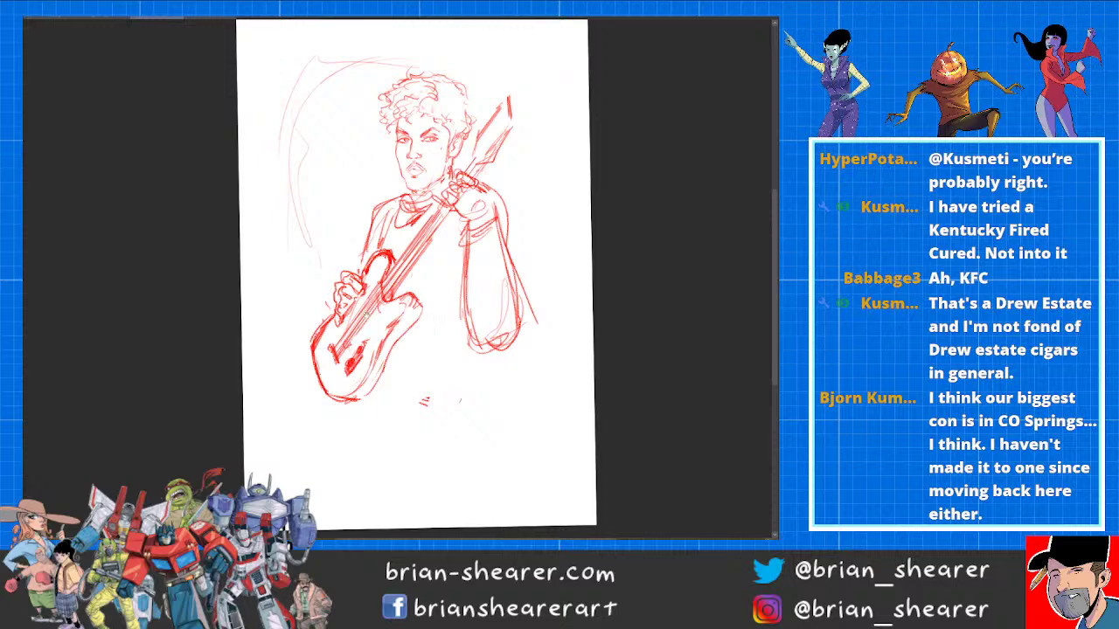
# Step: Erase the red guitar body and sketch new diagonal guitar lines from the neck tip
pyautogui.press('e')
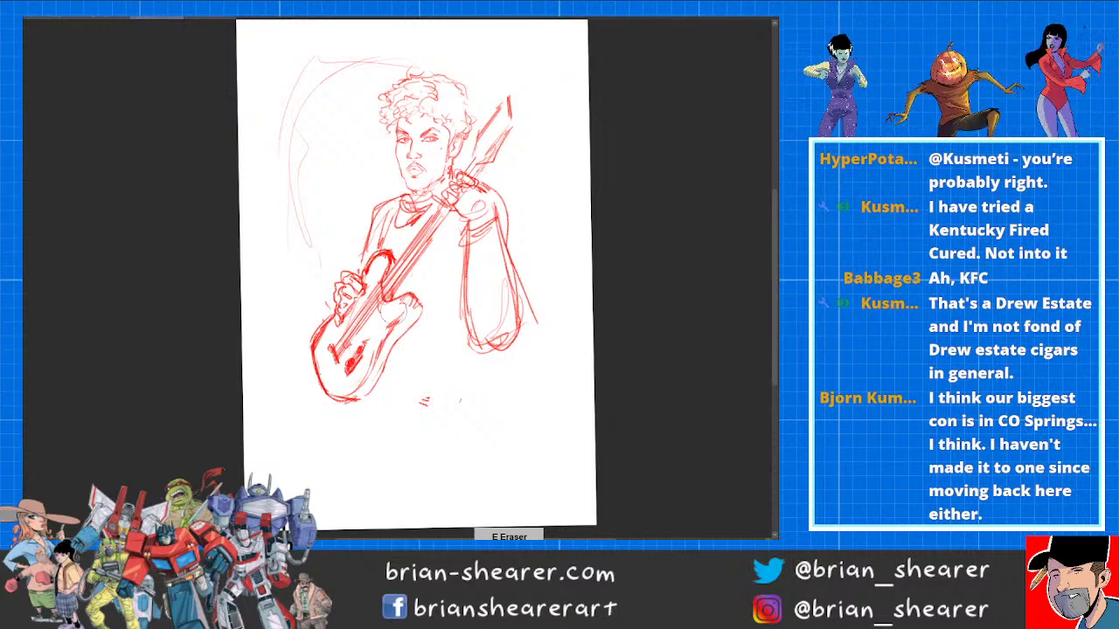
pyautogui.moveTo(385, 264)
pyautogui.mouseDown()
pyautogui.moveTo(420, 293)
pyautogui.moveTo(378, 376)
pyautogui.moveTo(399, 353)
pyautogui.moveTo(430, 248)
pyautogui.moveTo(404, 269)
pyautogui.mouseUp()
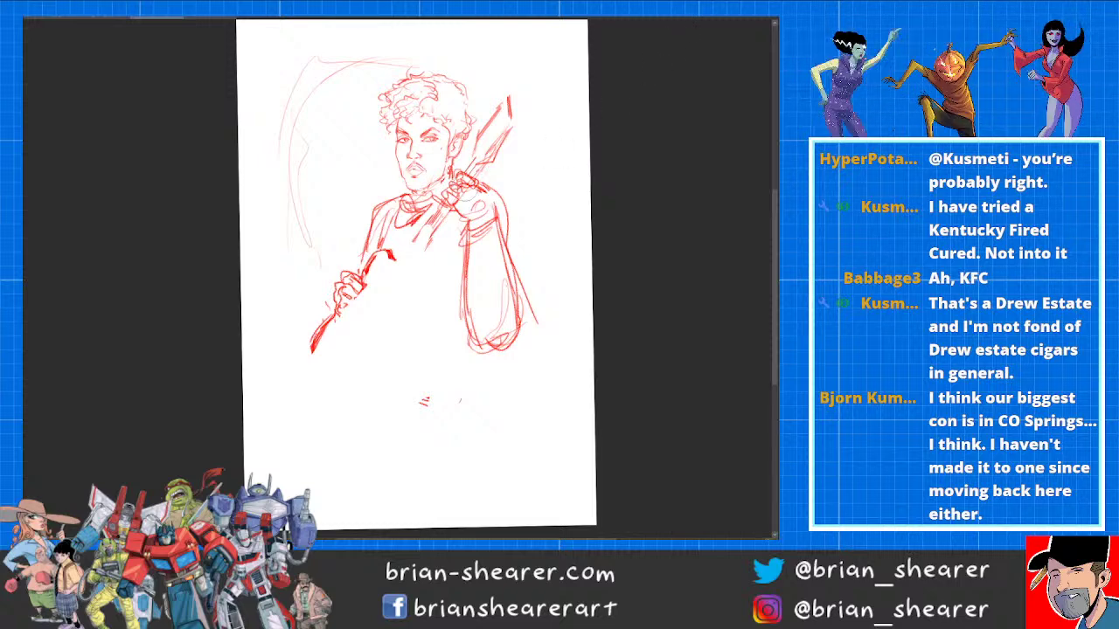
pyautogui.press('b')
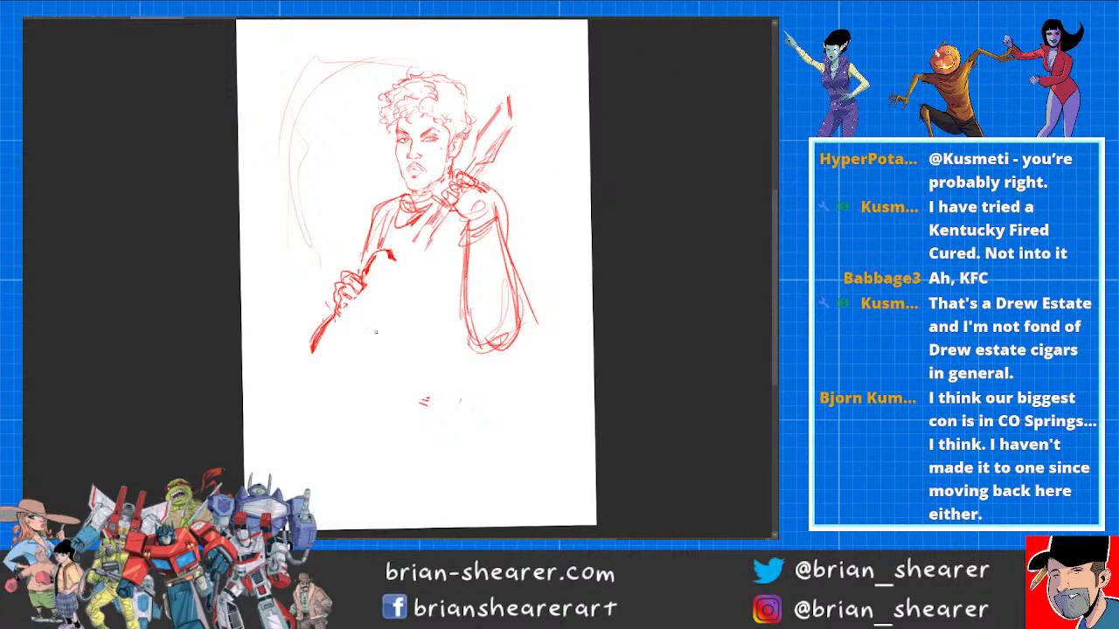
pyautogui.moveTo(336, 352); pyautogui.dragTo(308, 379)
pyautogui.moveTo(397, 266)
pyautogui.mouseDown()
pyautogui.moveTo(433, 296)
pyautogui.moveTo(429, 318)
pyautogui.mouseUp()
pyautogui.moveTo(395, 264)
pyautogui.mouseDown()
pyautogui.moveTo(433, 314)
pyautogui.moveTo(429, 329)
pyautogui.moveTo(339, 432)
pyautogui.mouseUp()
# Step: Add lower guitar diagonals, chest hatching and faint neck strokes, then bring up the reference photos
pyautogui.moveTo(393, 366); pyautogui.dragTo(337, 431)
pyautogui.moveTo(300, 380); pyautogui.dragTo(321, 447)
pyautogui.moveTo(301, 387); pyautogui.dragTo(315, 428)
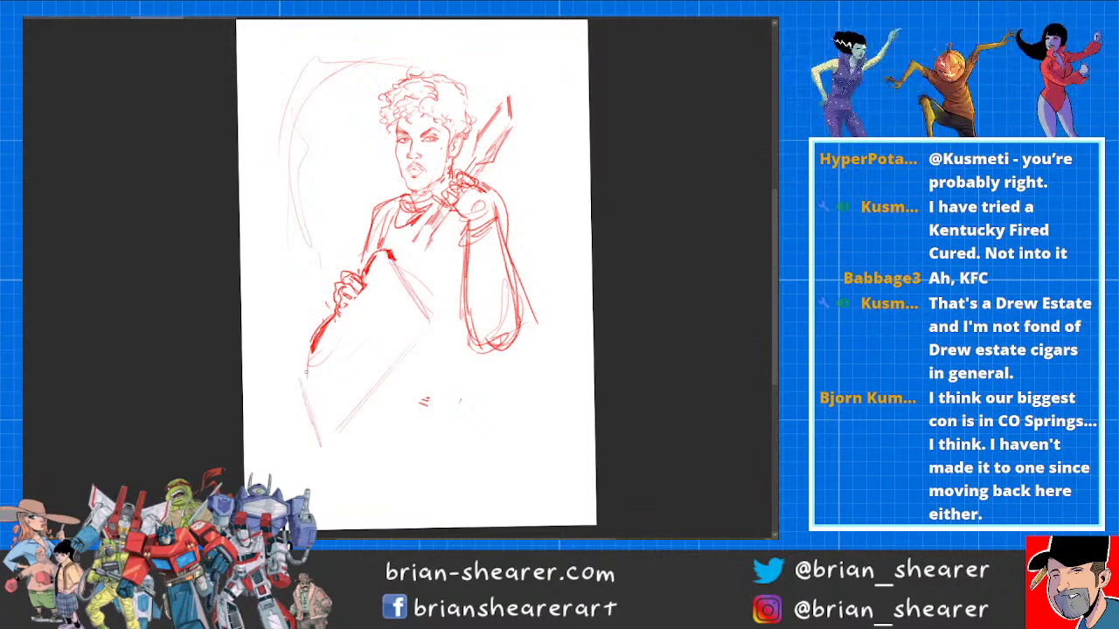
pyautogui.moveTo(451, 224); pyautogui.dragTo(409, 283)
pyautogui.moveTo(459, 206)
pyautogui.mouseDown()
pyautogui.moveTo(406, 288)
pyautogui.moveTo(444, 223)
pyautogui.mouseUp()
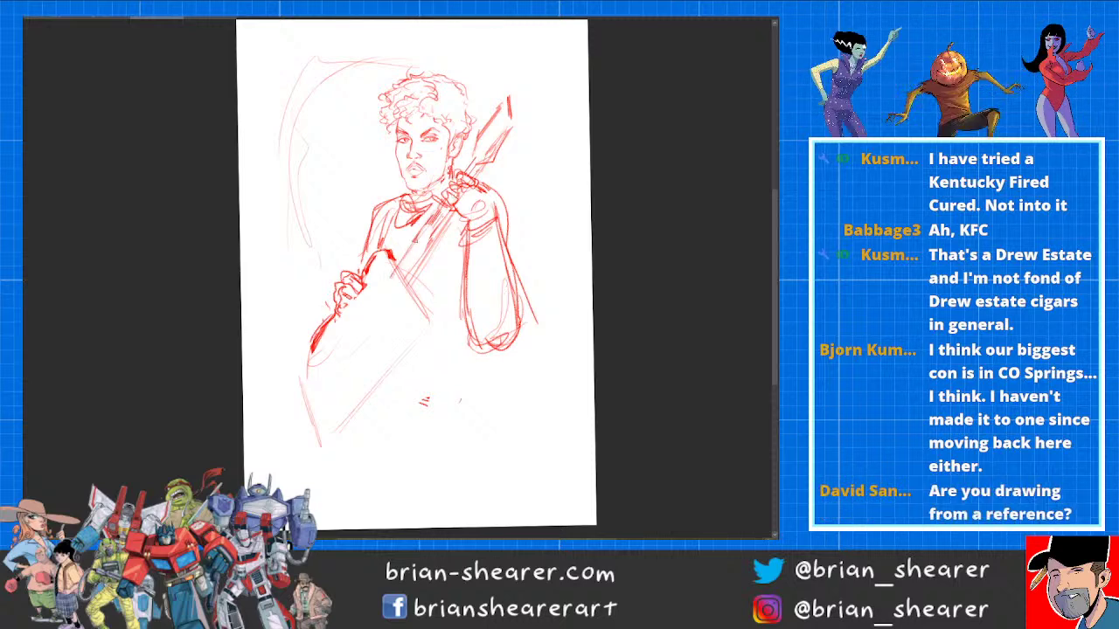
pyautogui.moveTo(476, 157); pyautogui.dragTo(448, 197)
pyautogui.moveTo(407, 250)
pyautogui.mouseDown()
pyautogui.moveTo(382, 291)
pyautogui.moveTo(391, 275)
pyautogui.mouseUp()
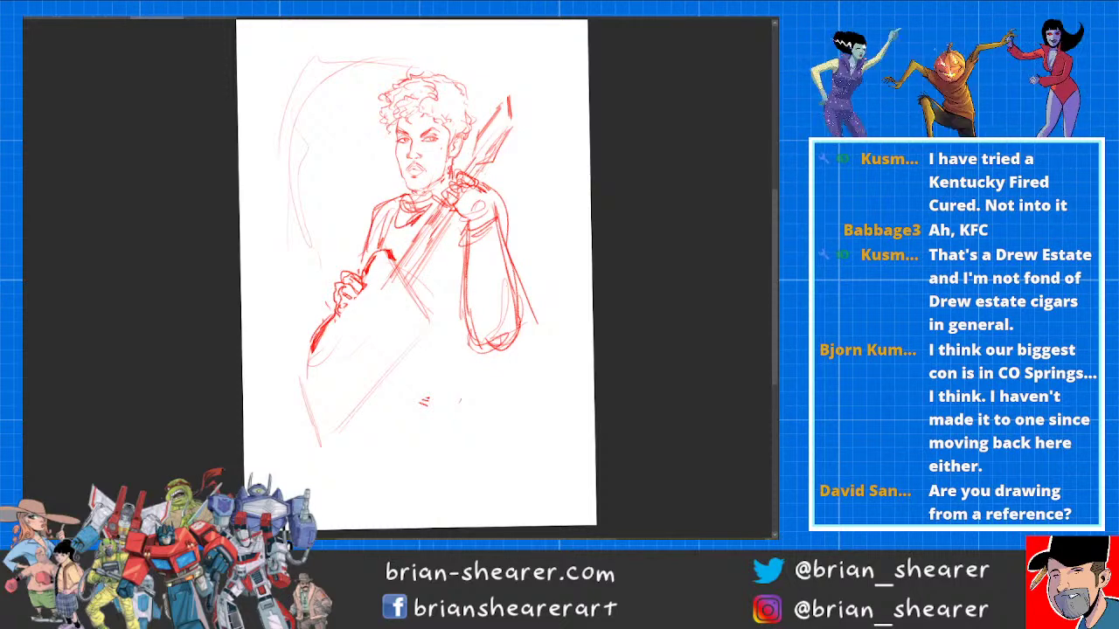
pyautogui.moveTo(22, 87); pyautogui.dragTo(610, 30)
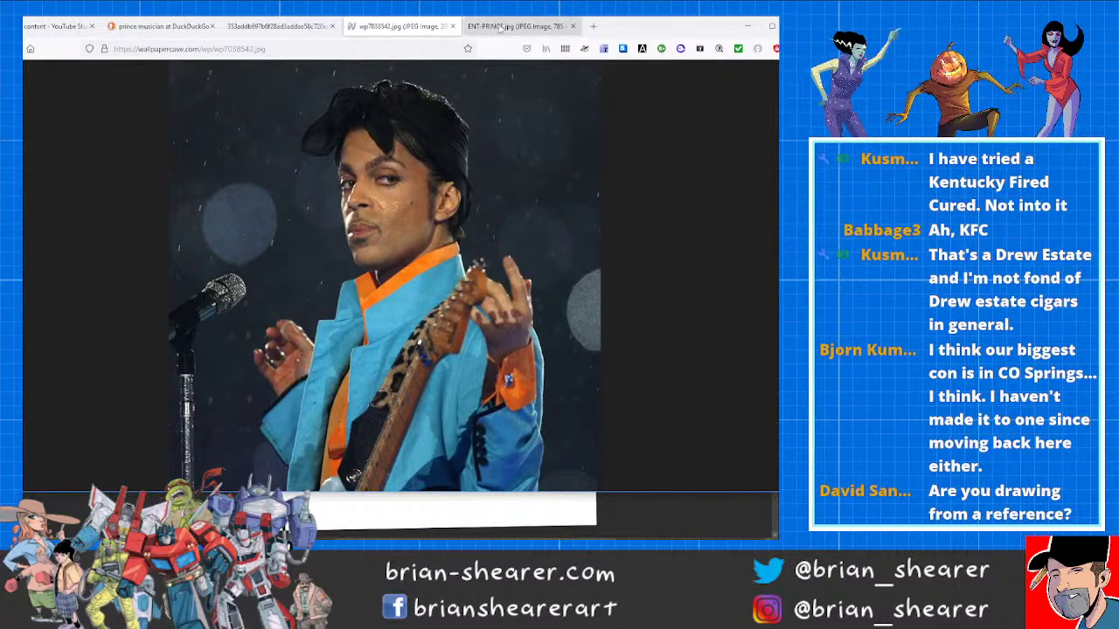
# Step: Compare the close-up portrait, purple-suit guitar and blue-suit performance reference photos
pyautogui.click(296, 27)
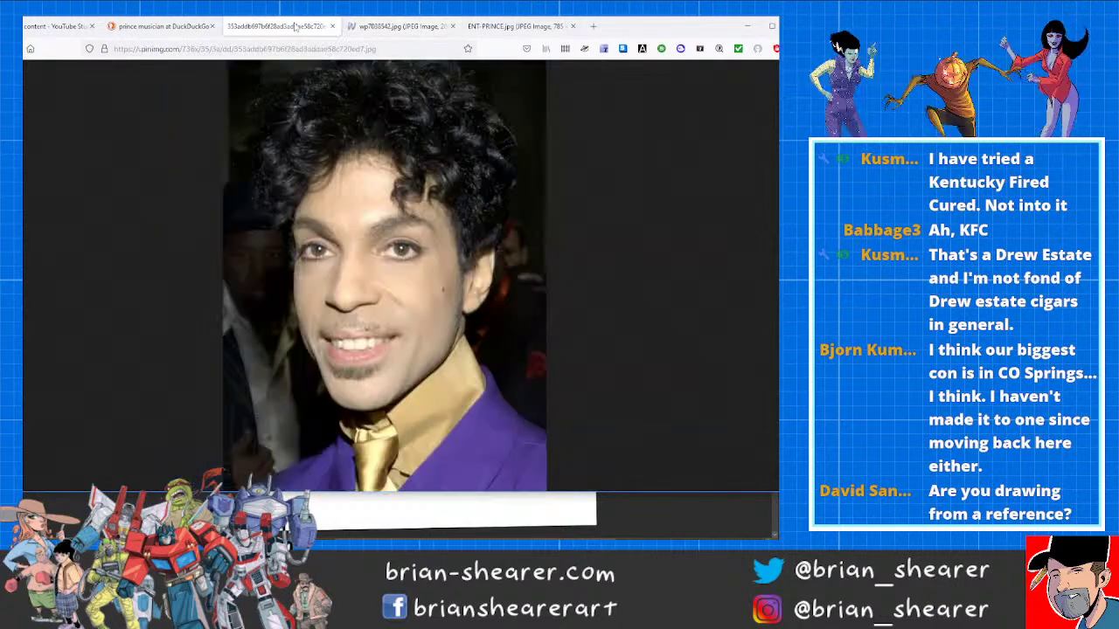
pyautogui.click(192, 27)
pyautogui.click(280, 26)
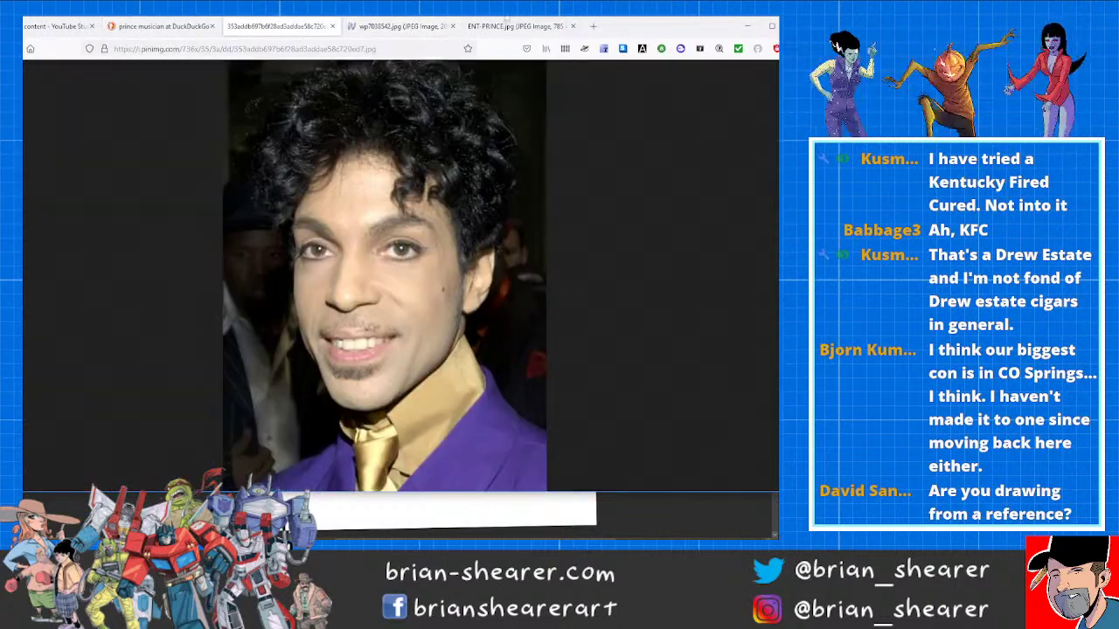
pyautogui.click(509, 27)
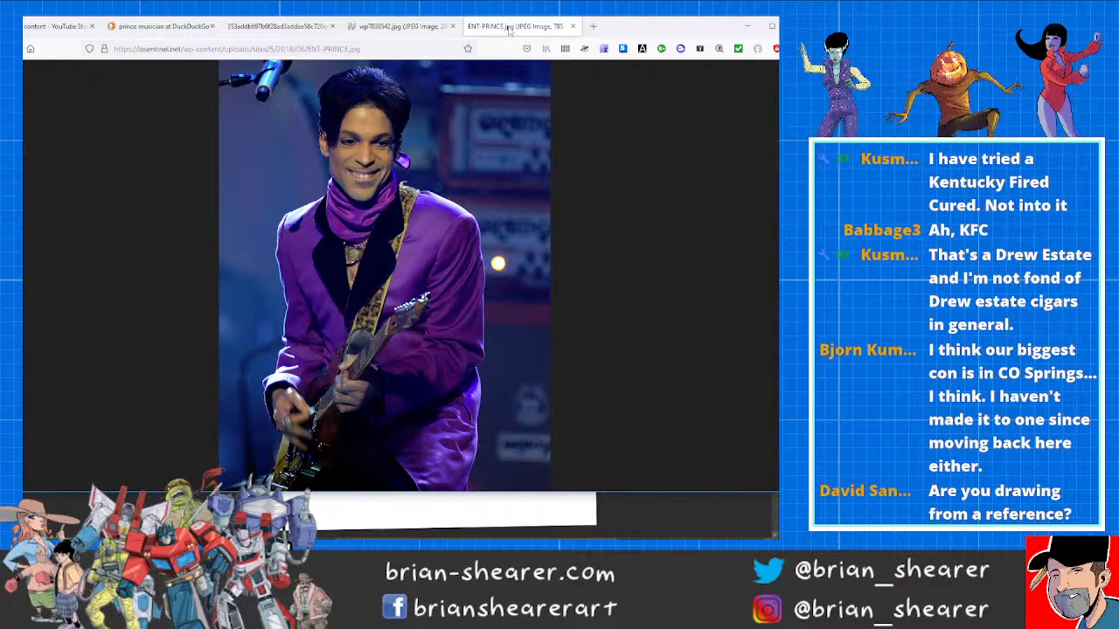
pyautogui.click(431, 27)
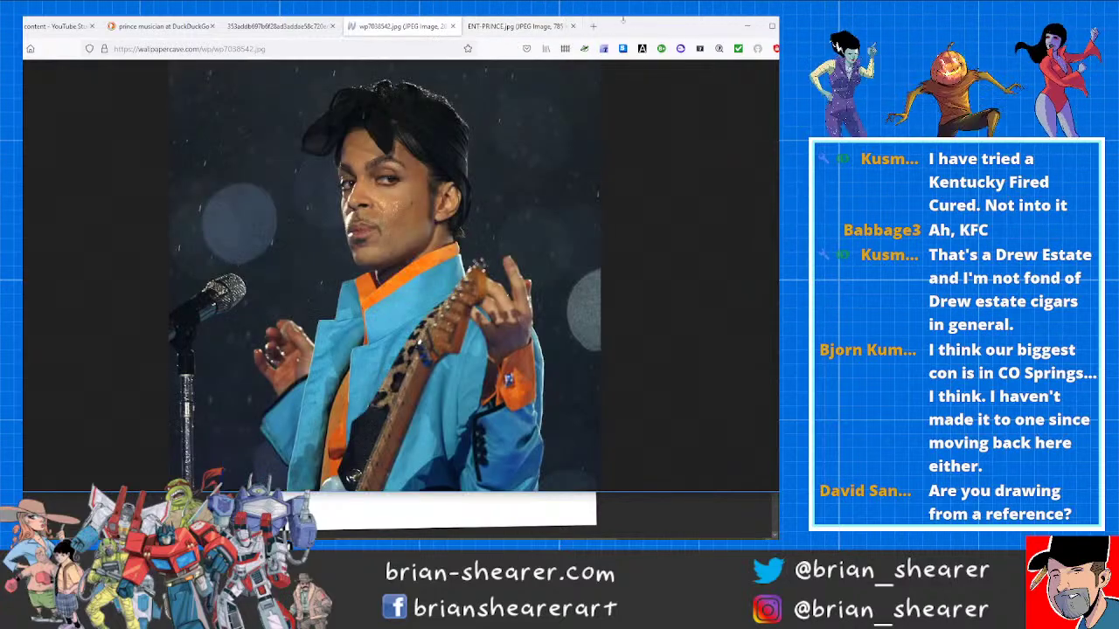
pyautogui.click(166, 26)
# Step: Open the white-jacket yellow guitar photo at full size, then return to the sketch
pyautogui.scroll(-3, 219, 258)
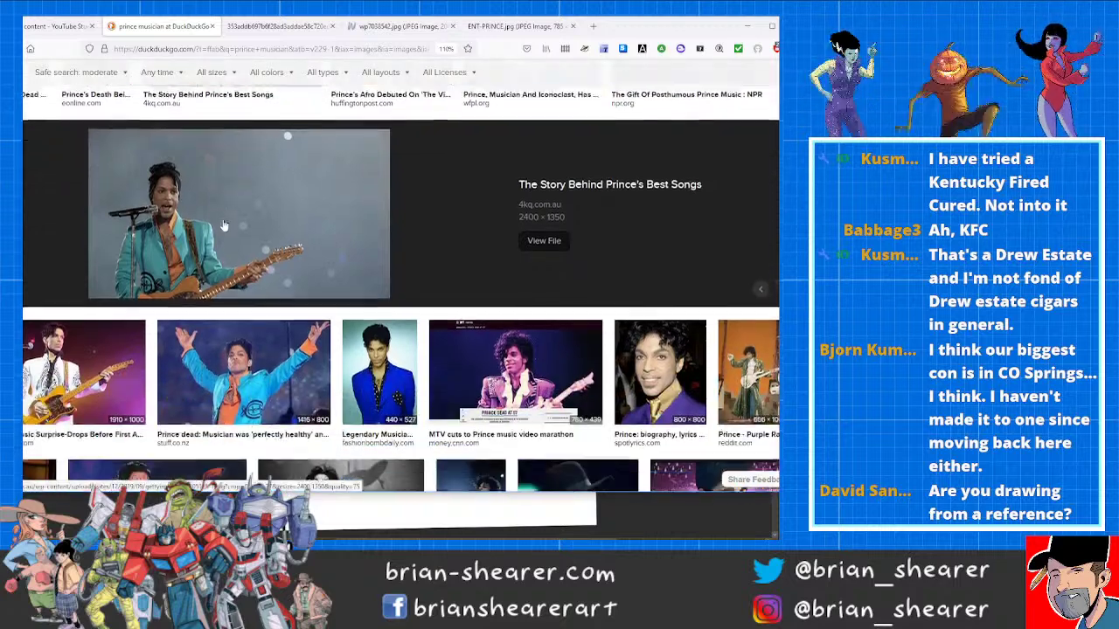
pyautogui.click(109, 301)
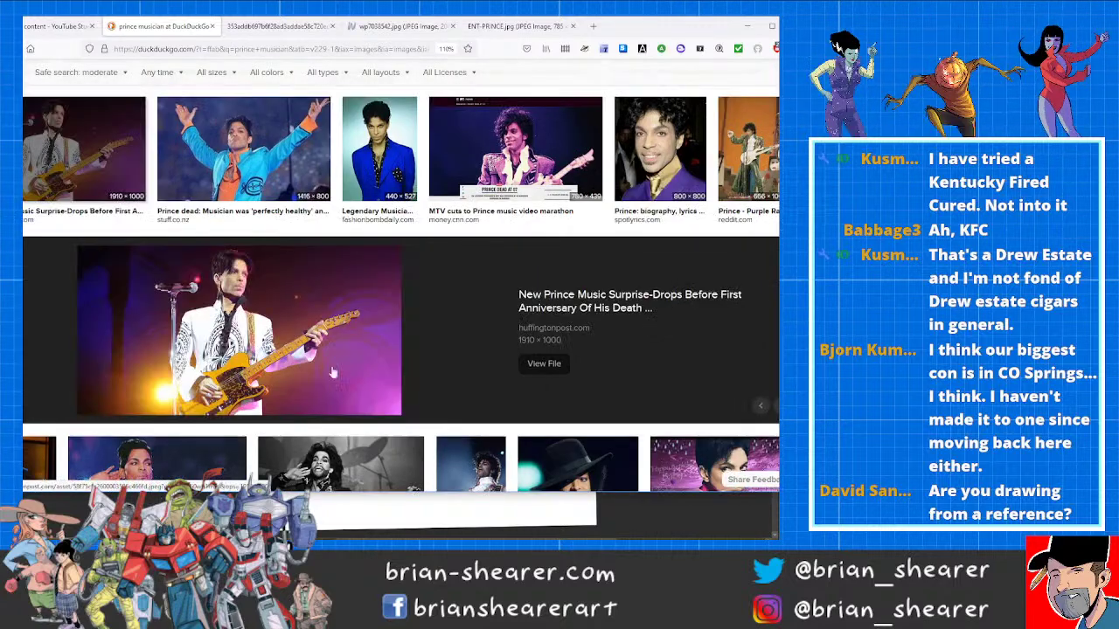
pyautogui.click(535, 364)
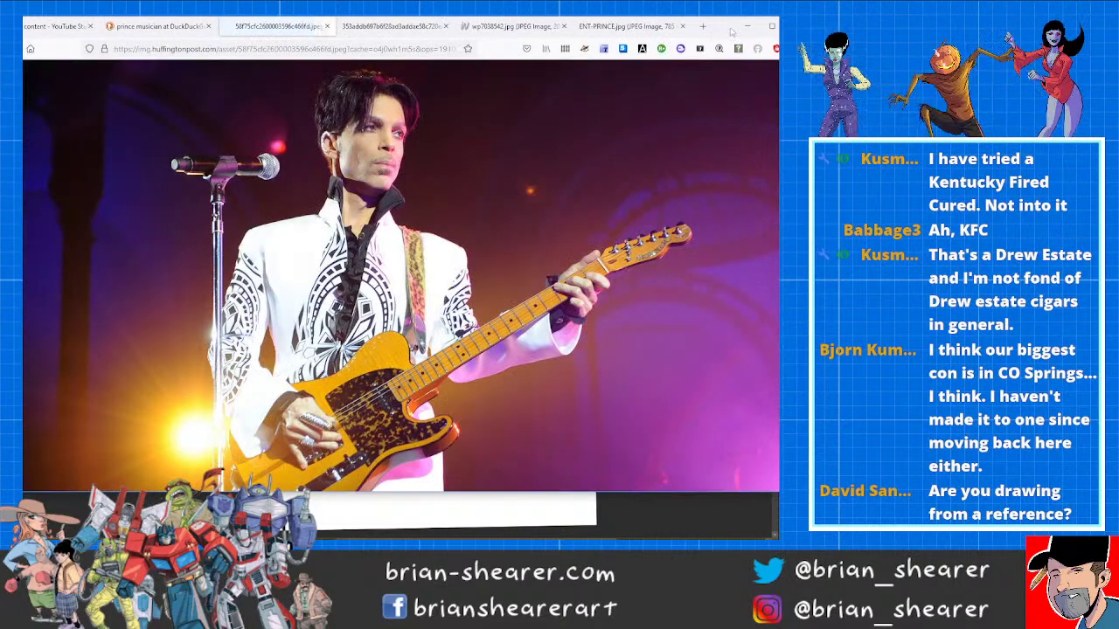
pyautogui.click(748, 27)
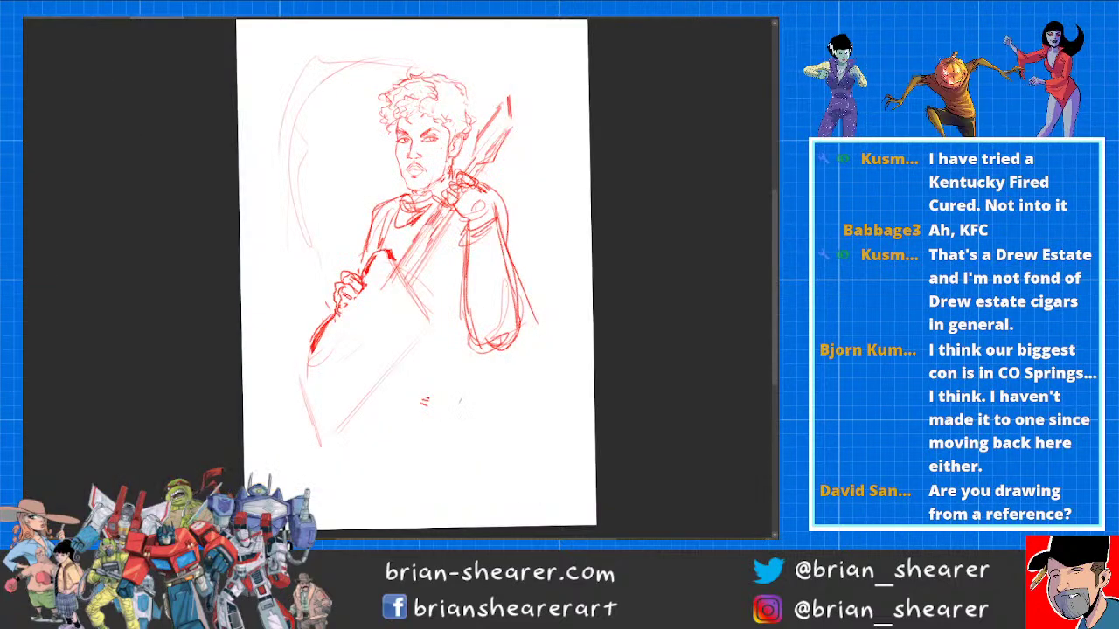
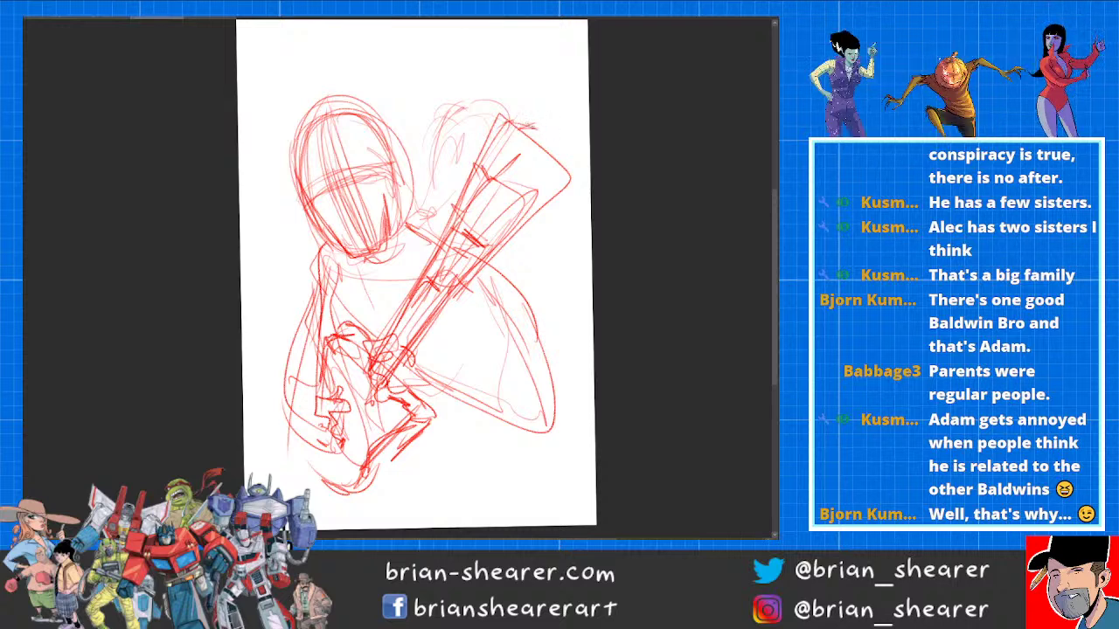
# Step: Redraw the neck's left edge and sketch pegs and marks on the guitar head
pyautogui.moveTo(459, 199)
pyautogui.mouseDown()
pyautogui.moveTo(448, 182)
pyautogui.moveTo(435, 188)
pyautogui.mouseUp()
pyautogui.moveTo(435, 188)
pyautogui.mouseDown()
pyautogui.moveTo(448, 196)
pyautogui.moveTo(454, 188)
pyautogui.mouseUp()
pyautogui.moveTo(481, 141)
pyautogui.mouseDown()
pyautogui.moveTo(449, 166)
pyautogui.moveTo(467, 163)
pyautogui.mouseUp()
pyautogui.moveTo(477, 125); pyautogui.dragTo(480, 135)
pyautogui.moveTo(513, 217)
pyautogui.mouseDown()
pyautogui.moveTo(535, 226)
pyautogui.moveTo(528, 238)
pyautogui.mouseUp()
# Step: Sketch the hand holding the guitar, with light lines beside the neck and body
pyautogui.moveTo(401, 380); pyautogui.dragTo(378, 404)
pyautogui.moveTo(463, 293); pyautogui.dragTo(414, 357)
pyautogui.moveTo(446, 338); pyautogui.dragTo(425, 427)
pyautogui.moveTo(427, 366); pyautogui.dragTo(417, 425)
pyautogui.moveTo(399, 350)
pyautogui.mouseDown()
pyautogui.moveTo(383, 355)
pyautogui.moveTo(372, 383)
pyautogui.moveTo(394, 363)
pyautogui.moveTo(372, 344)
pyautogui.moveTo(369, 381)
pyautogui.mouseUp()
pyautogui.moveTo(372, 379); pyautogui.dragTo(397, 401)
pyautogui.moveTo(410, 367)
pyautogui.mouseDown()
pyautogui.moveTo(408, 391)
pyautogui.moveTo(429, 379)
pyautogui.mouseUp()
pyautogui.moveTo(429, 380)
pyautogui.mouseDown()
pyautogui.moveTo(418, 411)
pyautogui.moveTo(367, 409)
pyautogui.mouseUp()
pyautogui.moveTo(404, 384)
pyautogui.mouseDown()
pyautogui.moveTo(379, 400)
pyautogui.moveTo(439, 408)
pyautogui.mouseUp()
# Step: Sketch the torso's right side, the shoulder near the neck, and the right arm
pyautogui.moveTo(451, 401)
pyautogui.mouseDown()
pyautogui.moveTo(535, 386)
pyautogui.moveTo(474, 430)
pyautogui.mouseUp()
pyautogui.moveTo(483, 427)
pyautogui.mouseDown()
pyautogui.moveTo(450, 400)
pyautogui.moveTo(496, 327)
pyautogui.mouseUp()
pyautogui.moveTo(496, 327); pyautogui.dragTo(469, 257)
pyautogui.moveTo(422, 224); pyautogui.dragTo(480, 256)
pyautogui.moveTo(481, 256)
pyautogui.mouseDown()
pyautogui.moveTo(504, 305)
pyautogui.moveTo(516, 439)
pyautogui.mouseUp()
pyautogui.moveTo(421, 422)
pyautogui.mouseDown()
pyautogui.moveTo(474, 459)
pyautogui.moveTo(516, 427)
pyautogui.mouseUp()
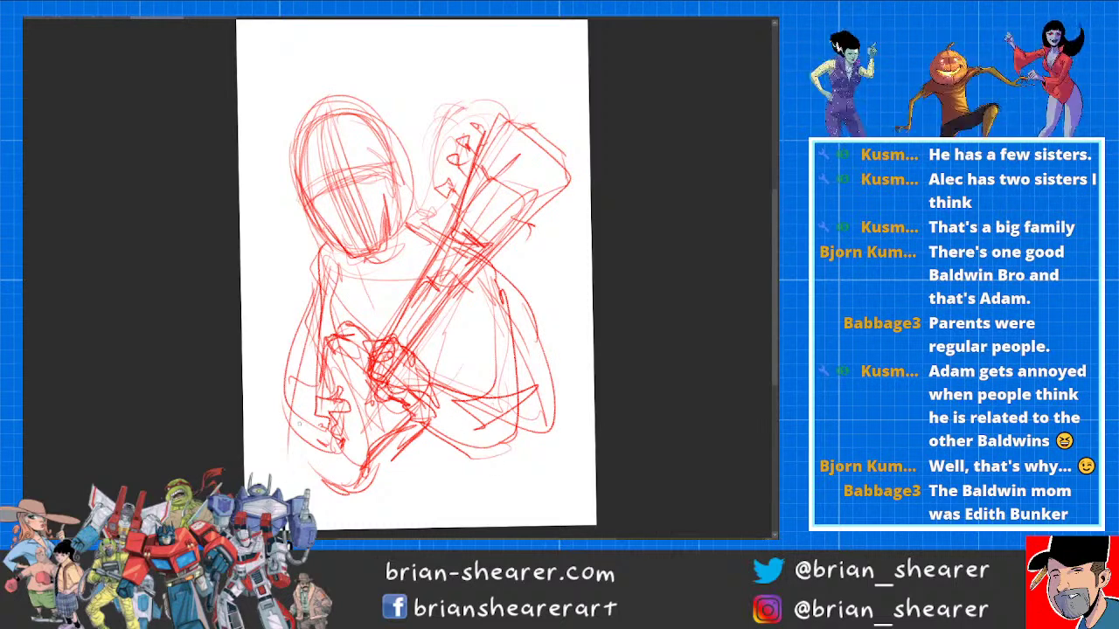
# Step: Add zigzag strokes by the left hand, trace the head outline, and add wavy hair strokes
pyautogui.moveTo(322, 380)
pyautogui.mouseDown()
pyautogui.moveTo(313, 418)
pyautogui.moveTo(327, 453)
pyautogui.mouseUp()
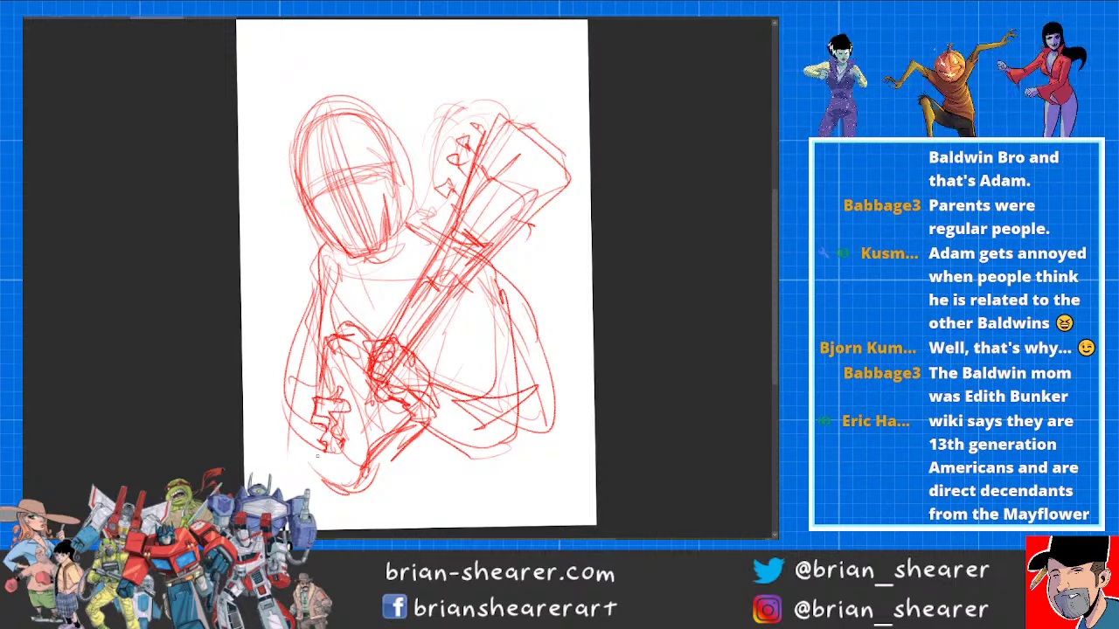
pyautogui.moveTo(294, 167)
pyautogui.mouseDown()
pyautogui.moveTo(340, 100)
pyautogui.moveTo(395, 162)
pyautogui.moveTo(402, 199)
pyautogui.mouseUp()
pyautogui.moveTo(332, 92)
pyautogui.mouseDown()
pyautogui.moveTo(296, 98)
pyautogui.moveTo(278, 176)
pyautogui.mouseUp()
pyautogui.moveTo(273, 108)
pyautogui.mouseDown()
pyautogui.moveTo(260, 161)
pyautogui.moveTo(278, 179)
pyautogui.mouseUp()
pyautogui.moveTo(330, 94)
pyautogui.mouseDown()
pyautogui.moveTo(341, 85)
pyautogui.moveTo(376, 98)
pyautogui.mouseUp()
# Step: Retrace the headstock's top corner, right side and lower edge
pyautogui.moveTo(418, 313)
pyautogui.mouseDown()
pyautogui.moveTo(395, 358)
pyautogui.moveTo(350, 402)
pyautogui.mouseUp()
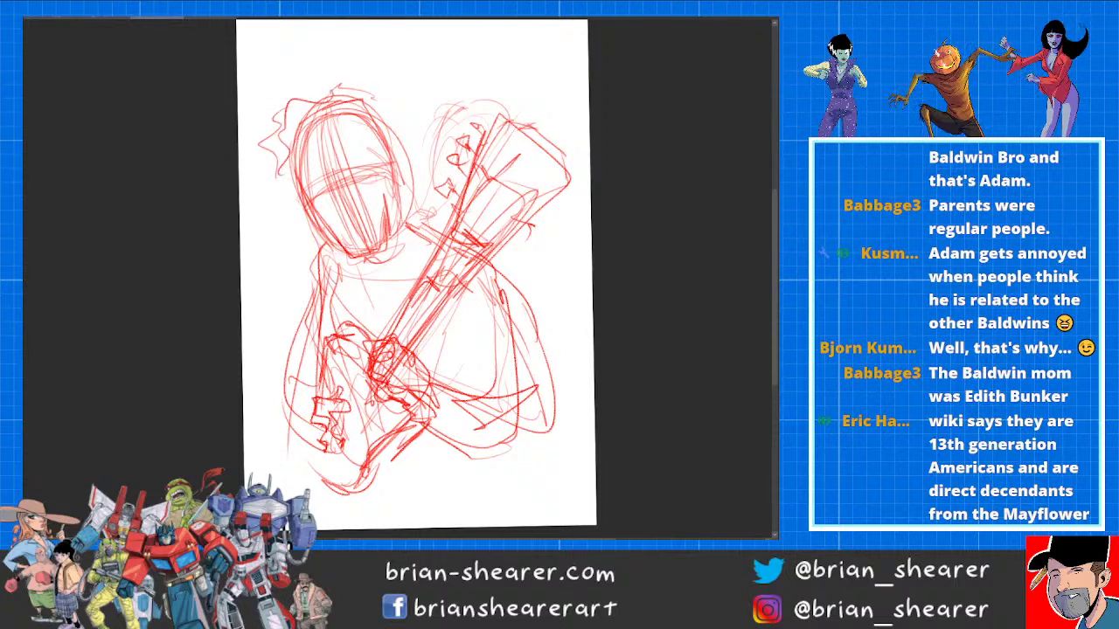
pyautogui.moveTo(498, 154); pyautogui.dragTo(513, 114)
pyautogui.moveTo(493, 120)
pyautogui.mouseDown()
pyautogui.moveTo(526, 109)
pyautogui.moveTo(556, 141)
pyautogui.moveTo(493, 250)
pyautogui.moveTo(481, 249)
pyautogui.mouseUp()
pyautogui.moveTo(505, 114); pyautogui.dragTo(463, 205)
pyautogui.moveTo(489, 139)
pyautogui.mouseDown()
pyautogui.moveTo(539, 113)
pyautogui.moveTo(516, 246)
pyautogui.moveTo(472, 251)
pyautogui.mouseUp()
pyautogui.moveTo(473, 245); pyautogui.dragTo(458, 223)
# Step: Darken the headstock's left side and sketch the tuning pegs
pyautogui.moveTo(496, 123); pyautogui.dragTo(472, 180)
pyautogui.moveTo(472, 184)
pyautogui.mouseDown()
pyautogui.moveTo(461, 223)
pyautogui.moveTo(523, 219)
pyautogui.moveTo(449, 194)
pyautogui.mouseUp()
pyautogui.moveTo(487, 129)
pyautogui.mouseDown()
pyautogui.moveTo(480, 108)
pyautogui.moveTo(493, 103)
pyautogui.mouseUp()
pyautogui.moveTo(460, 201); pyautogui.dragTo(449, 233)
pyautogui.moveTo(483, 167); pyautogui.dragTo(477, 175)
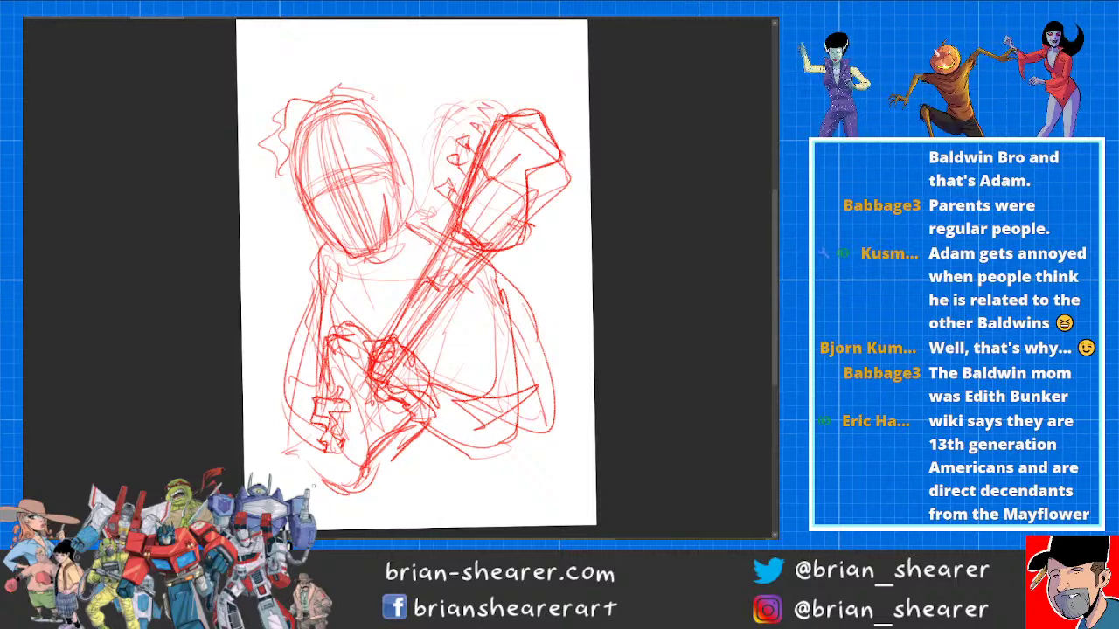
# Step: Sketch the left forearm and a long line down the figure's left side and arm
pyautogui.moveTo(320, 356); pyautogui.dragTo(319, 387)
pyautogui.moveTo(320, 371)
pyautogui.mouseDown()
pyautogui.moveTo(313, 384)
pyautogui.moveTo(304, 373)
pyautogui.mouseUp()
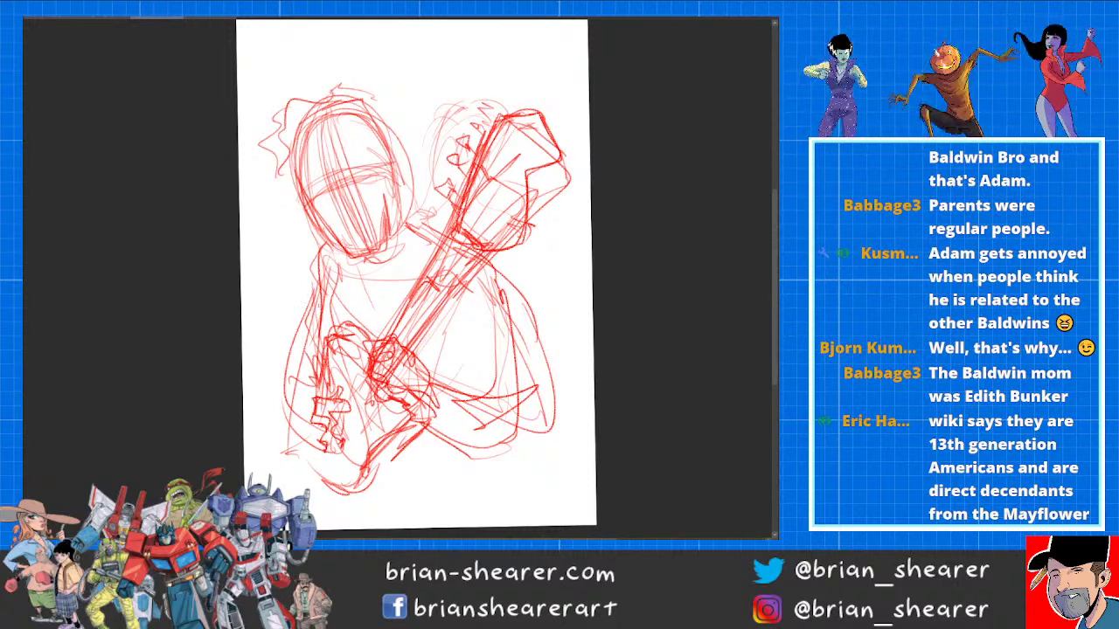
pyautogui.moveTo(322, 241)
pyautogui.mouseDown()
pyautogui.moveTo(266, 376)
pyautogui.moveTo(297, 439)
pyautogui.mouseUp()
pyautogui.moveTo(302, 383); pyautogui.dragTo(320, 390)
pyautogui.moveTo(296, 350); pyautogui.dragTo(320, 369)
pyautogui.moveTo(286, 330)
pyautogui.mouseDown()
pyautogui.moveTo(263, 363)
pyautogui.moveTo(289, 439)
pyautogui.mouseUp()
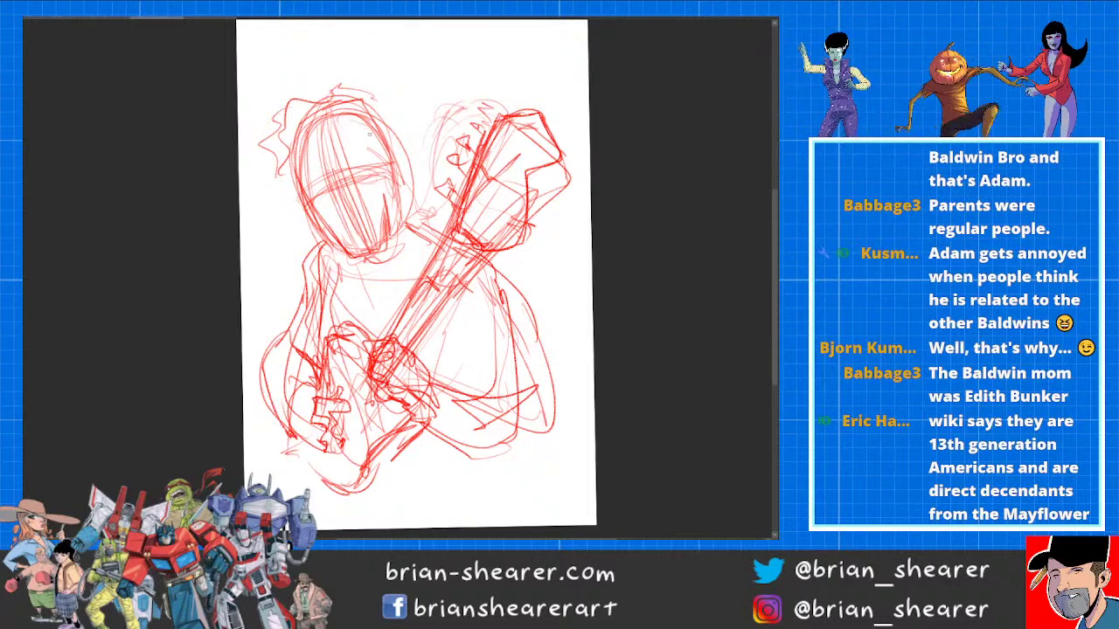
# Step: Sketch the right side of the face, under the chin, and both collar flaps
pyautogui.moveTo(369, 132)
pyautogui.mouseDown()
pyautogui.moveTo(389, 237)
pyautogui.moveTo(394, 213)
pyautogui.moveTo(401, 234)
pyautogui.moveTo(429, 240)
pyautogui.mouseUp()
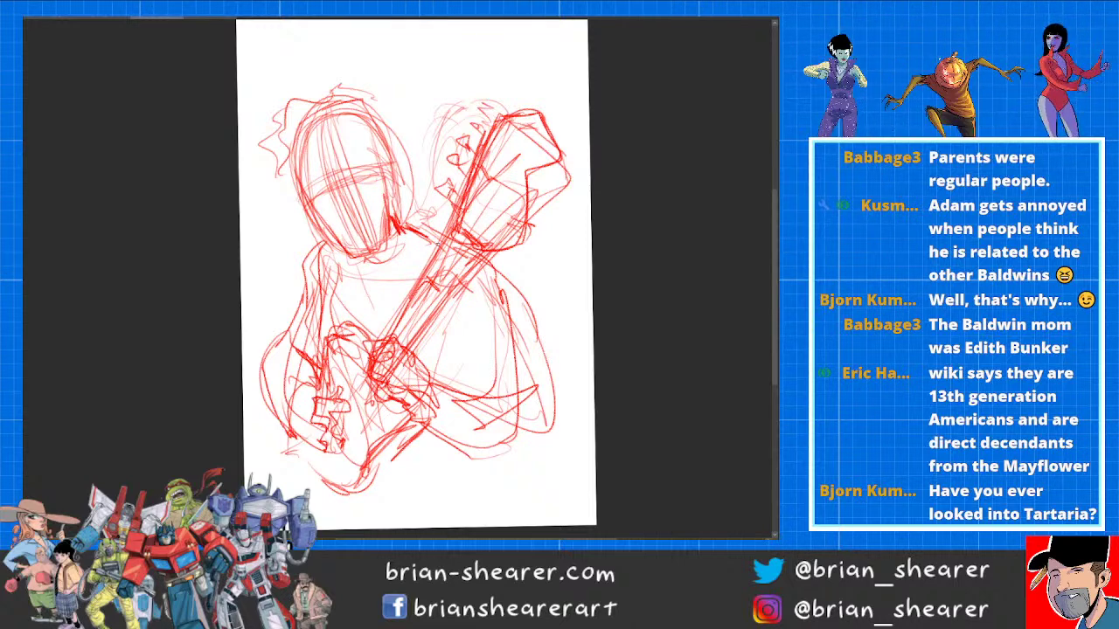
pyautogui.moveTo(397, 236)
pyautogui.mouseDown()
pyautogui.moveTo(362, 272)
pyautogui.moveTo(379, 250)
pyautogui.moveTo(370, 287)
pyautogui.moveTo(388, 234)
pyautogui.moveTo(397, 281)
pyautogui.moveTo(376, 291)
pyautogui.mouseUp()
pyautogui.moveTo(374, 294)
pyautogui.mouseDown()
pyautogui.moveTo(383, 308)
pyautogui.moveTo(368, 297)
pyautogui.mouseUp()
pyautogui.moveTo(327, 239)
pyautogui.mouseDown()
pyautogui.moveTo(297, 253)
pyautogui.moveTo(333, 294)
pyautogui.mouseUp()
pyautogui.moveTo(333, 290)
pyautogui.mouseDown()
pyautogui.moveTo(330, 311)
pyautogui.moveTo(358, 335)
pyautogui.mouseUp()
pyautogui.moveTo(403, 210)
pyautogui.mouseDown()
pyautogui.moveTo(428, 222)
pyautogui.moveTo(402, 278)
pyautogui.mouseUp()
pyautogui.moveTo(402, 278); pyautogui.dragTo(367, 306)
# Step: Sketch along the guitar's right side and the figure's lower left
pyautogui.moveTo(415, 359); pyautogui.dragTo(420, 385)
pyautogui.moveTo(425, 372); pyautogui.dragTo(397, 449)
pyautogui.moveTo(422, 429); pyautogui.dragTo(396, 450)
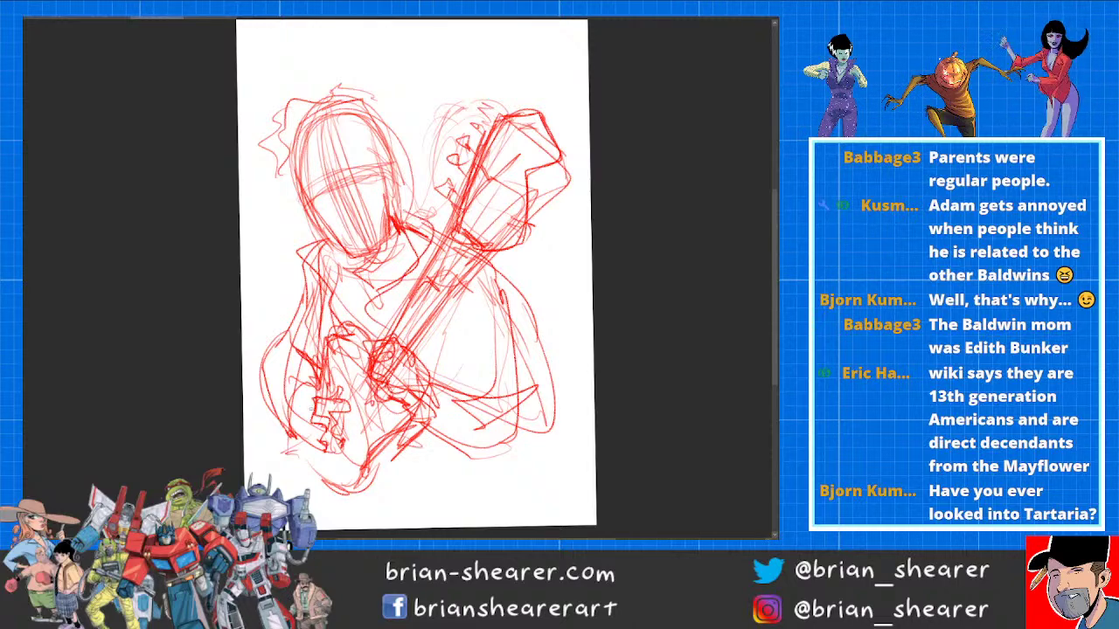
pyautogui.moveTo(306, 393); pyautogui.dragTo(292, 435)
pyautogui.moveTo(299, 443)
pyautogui.mouseDown()
pyautogui.moveTo(282, 493)
pyautogui.moveTo(311, 474)
pyautogui.mouseUp()
pyautogui.moveTo(308, 478); pyautogui.dragTo(325, 472)
# Step: Hatch the chest right of the guitar neck and sketch the right torso and sleeve
pyautogui.moveTo(495, 281)
pyautogui.mouseDown()
pyautogui.moveTo(451, 334)
pyautogui.moveTo(463, 341)
pyautogui.mouseUp()
pyautogui.moveTo(470, 309); pyautogui.dragTo(450, 347)
pyautogui.moveTo(498, 281); pyautogui.dragTo(457, 362)
pyautogui.moveTo(505, 292); pyautogui.dragTo(461, 371)
pyautogui.moveTo(515, 322); pyautogui.dragTo(460, 374)
pyautogui.moveTo(515, 327); pyautogui.dragTo(462, 391)
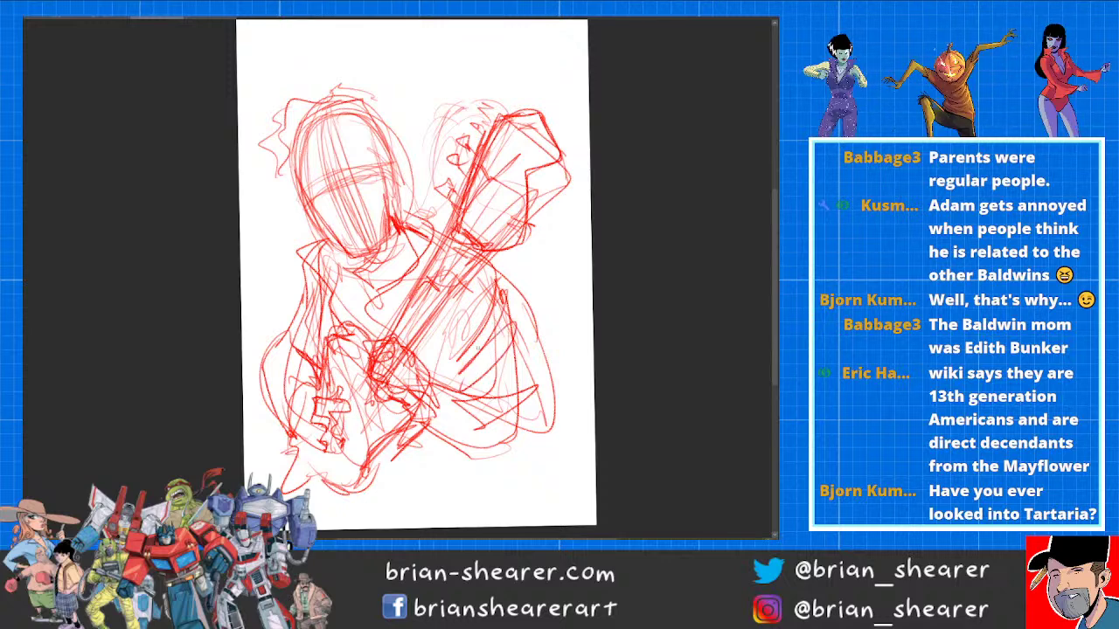
pyautogui.moveTo(505, 287); pyautogui.dragTo(511, 465)
pyautogui.moveTo(516, 331); pyautogui.dragTo(495, 380)
pyautogui.moveTo(507, 385)
pyautogui.mouseDown()
pyautogui.moveTo(463, 419)
pyautogui.moveTo(435, 418)
pyautogui.mouseUp()
# Step: Draw a long curve under the guitar body and add strokes over the lower right torso
pyautogui.moveTo(316, 440)
pyautogui.mouseDown()
pyautogui.moveTo(364, 461)
pyautogui.moveTo(474, 423)
pyautogui.mouseUp()
pyautogui.moveTo(505, 324)
pyautogui.mouseDown()
pyautogui.moveTo(490, 458)
pyautogui.moveTo(411, 462)
pyautogui.mouseUp()
pyautogui.moveTo(437, 404); pyautogui.dragTo(399, 472)
pyautogui.moveTo(472, 411); pyautogui.dragTo(437, 487)
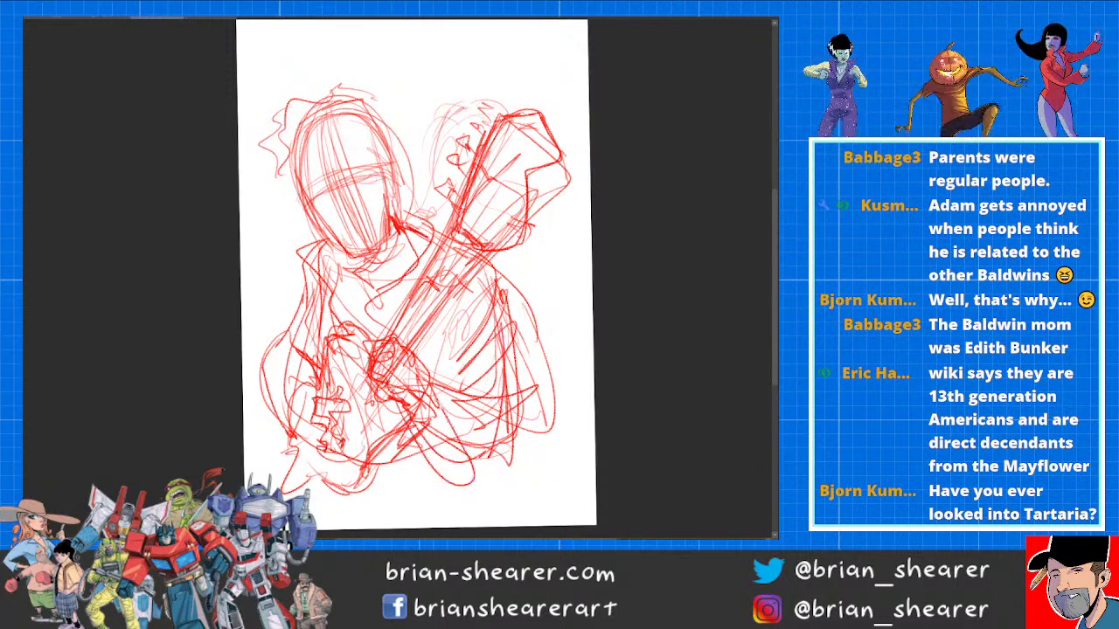
pyautogui.moveTo(472, 376); pyautogui.dragTo(427, 433)
pyautogui.moveTo(479, 350); pyautogui.dragTo(443, 453)
pyautogui.moveTo(498, 282); pyautogui.dragTo(449, 348)
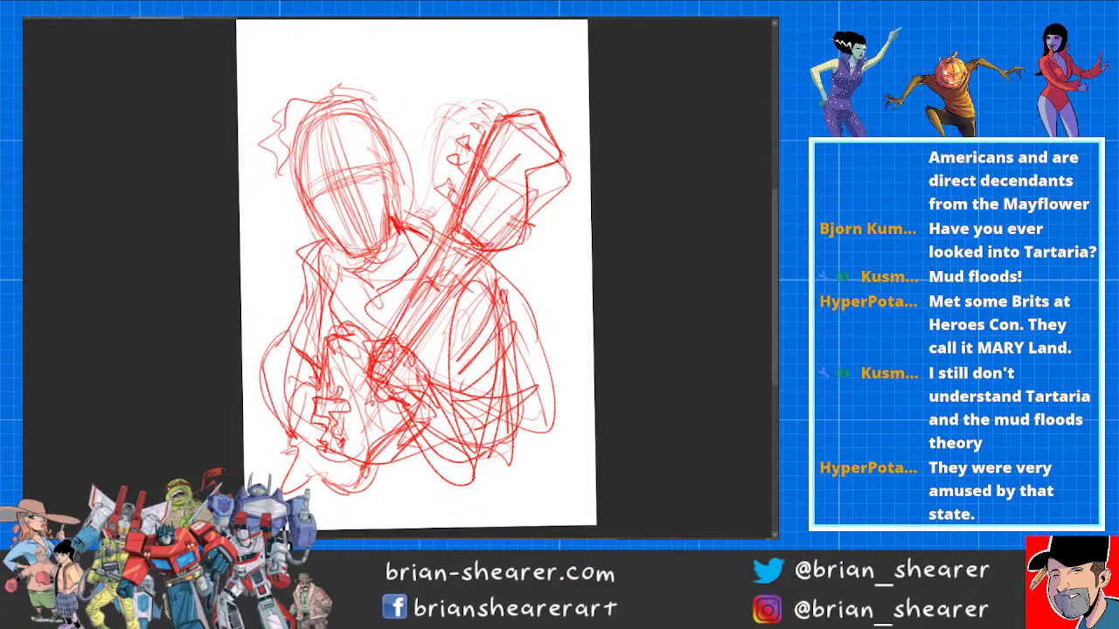
# Step: Erase stray lines around the arm and guitar's right side, then redraw the sleeve outline
pyautogui.moveTo(522, 297)
pyautogui.mouseDown()
pyautogui.moveTo(530, 423)
pyautogui.moveTo(509, 365)
pyautogui.moveTo(509, 450)
pyautogui.mouseUp()
pyautogui.moveTo(501, 333); pyautogui.dragTo(509, 383)
pyautogui.moveTo(464, 306); pyautogui.dragTo(453, 369)
pyautogui.press('b')
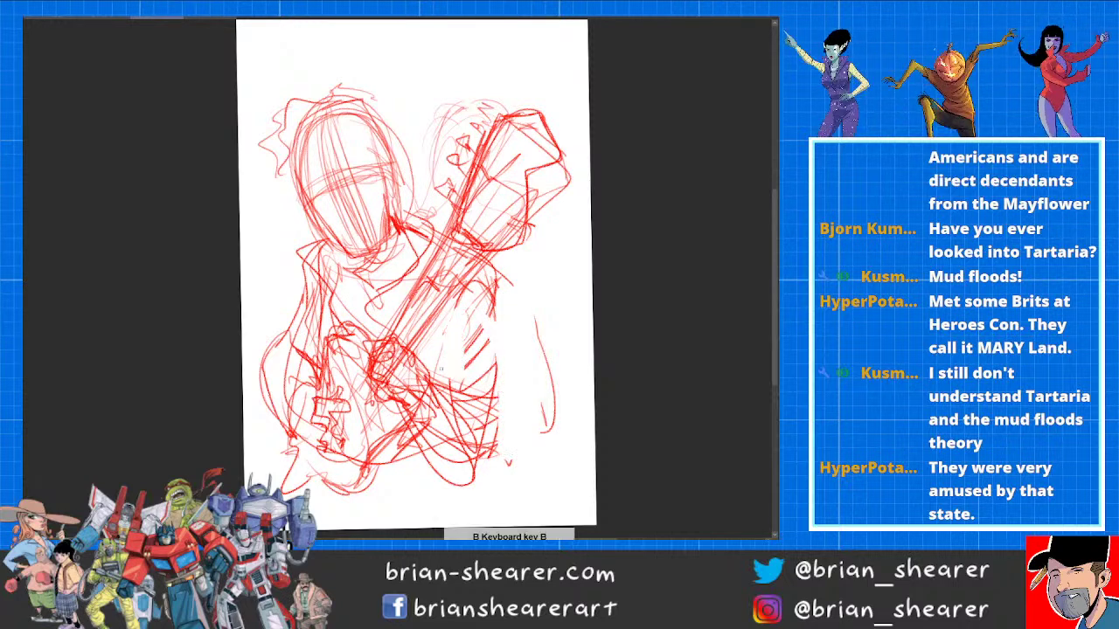
pyautogui.moveTo(491, 266)
pyautogui.mouseDown()
pyautogui.moveTo(514, 298)
pyautogui.moveTo(469, 405)
pyautogui.mouseUp()
pyautogui.moveTo(477, 266); pyautogui.dragTo(479, 446)
pyautogui.moveTo(504, 360); pyautogui.dragTo(479, 446)
pyautogui.moveTo(500, 279); pyautogui.dragTo(455, 415)
# Step: Erase lines at the lower right and bottom left, then redraw the neck line and guitar's left outline
pyautogui.moveTo(533, 306); pyautogui.dragTo(472, 454)
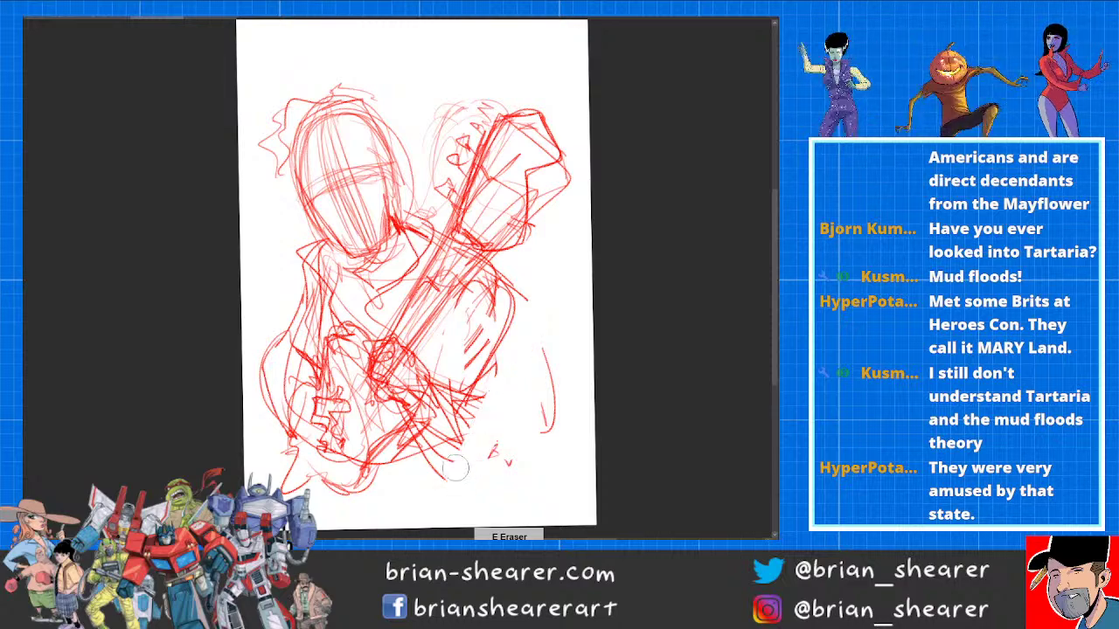
pyautogui.moveTo(419, 402)
pyautogui.mouseDown()
pyautogui.moveTo(454, 472)
pyautogui.moveTo(446, 466)
pyautogui.mouseUp()
pyautogui.moveTo(549, 380); pyautogui.dragTo(550, 433)
pyautogui.moveTo(297, 476)
pyautogui.mouseDown()
pyautogui.moveTo(293, 498)
pyautogui.moveTo(287, 453)
pyautogui.moveTo(304, 486)
pyautogui.moveTo(323, 493)
pyautogui.moveTo(370, 474)
pyautogui.moveTo(412, 400)
pyautogui.mouseUp()
pyautogui.press('b')
pyautogui.moveTo(467, 267); pyautogui.dragTo(411, 341)
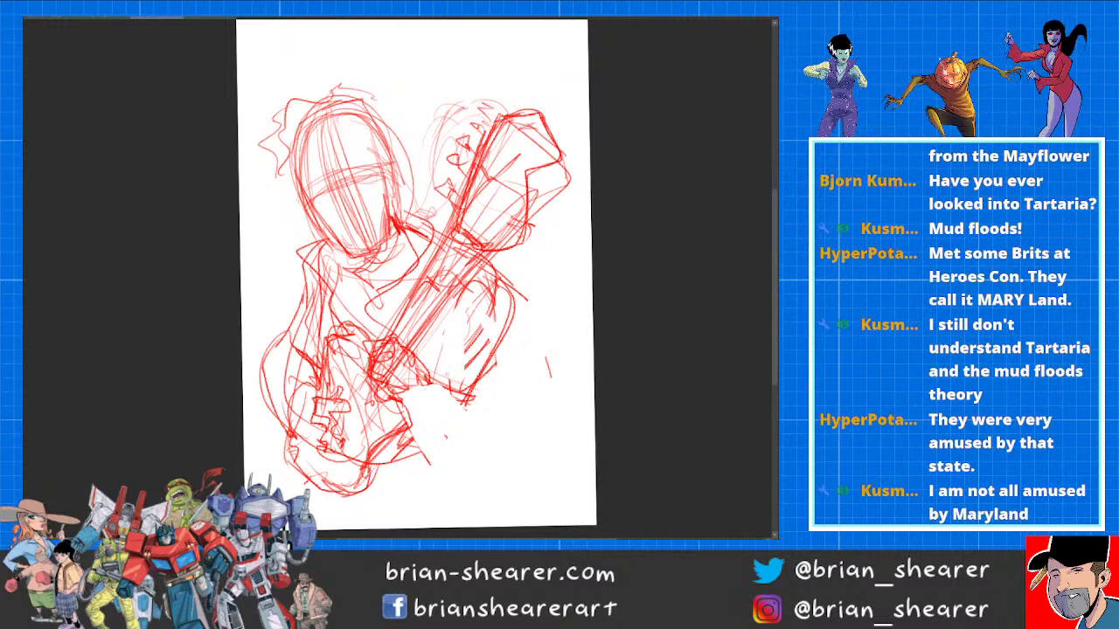
pyautogui.moveTo(314, 397); pyautogui.dragTo(334, 439)
pyautogui.moveTo(332, 400)
pyautogui.mouseDown()
pyautogui.moveTo(346, 429)
pyautogui.moveTo(333, 436)
pyautogui.mouseUp()
pyautogui.moveTo(294, 429)
pyautogui.mouseDown()
pyautogui.moveTo(264, 363)
pyautogui.moveTo(304, 282)
pyautogui.mouseUp()
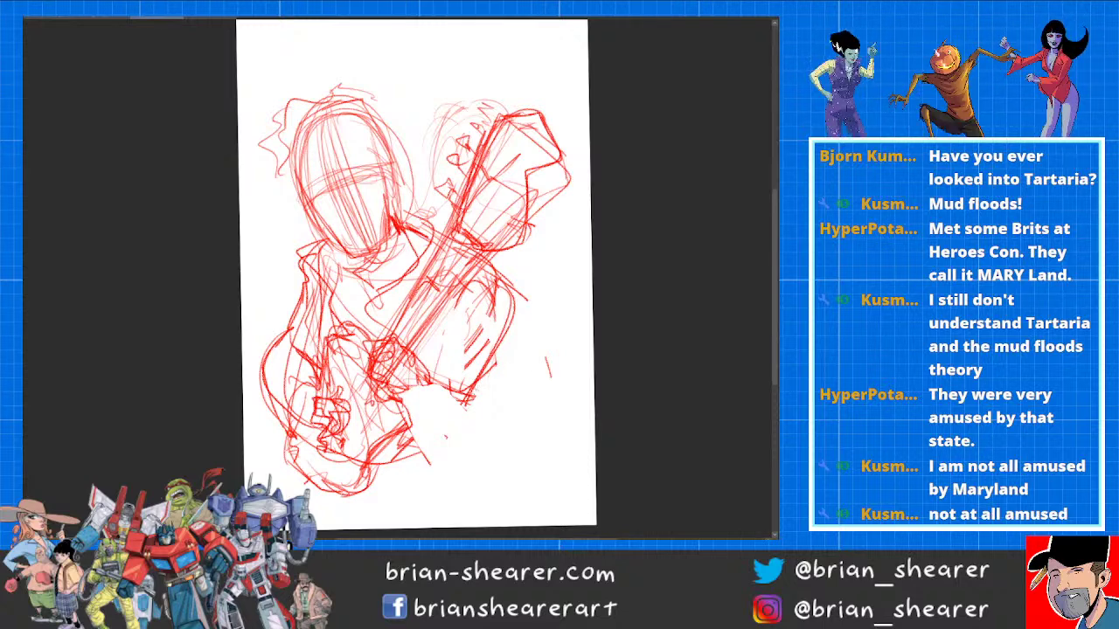
# Step: Sketch the guitar body's right side and hatch the lower body
pyautogui.moveTo(491, 358); pyautogui.dragTo(474, 389)
pyautogui.moveTo(515, 269)
pyautogui.mouseDown()
pyautogui.moveTo(491, 299)
pyautogui.moveTo(497, 362)
pyautogui.mouseUp()
pyautogui.moveTo(494, 366); pyautogui.dragTo(455, 446)
pyautogui.moveTo(514, 271); pyautogui.dragTo(493, 296)
pyautogui.moveTo(526, 292)
pyautogui.mouseDown()
pyautogui.moveTo(492, 437)
pyautogui.moveTo(457, 393)
pyautogui.moveTo(378, 427)
pyautogui.moveTo(402, 453)
pyautogui.mouseUp()
pyautogui.moveTo(427, 390)
pyautogui.mouseDown()
pyautogui.moveTo(404, 447)
pyautogui.moveTo(465, 454)
pyautogui.moveTo(490, 415)
pyautogui.moveTo(476, 438)
pyautogui.mouseUp()
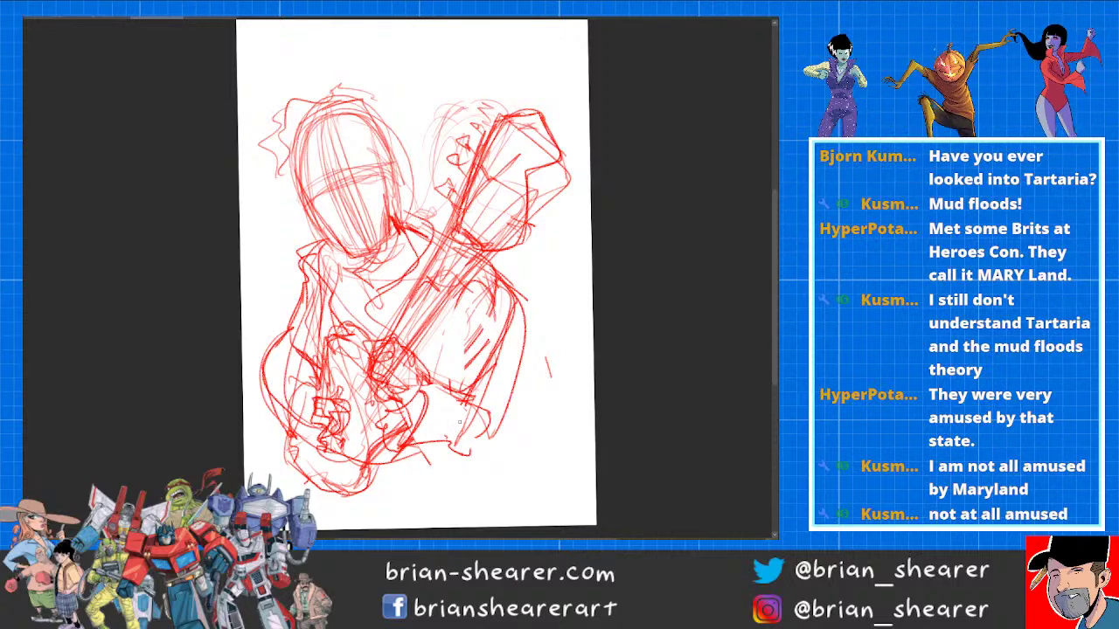
# Step: Sketch and darken the right arm's outer edge down to the guitar's bottom arc
pyautogui.moveTo(483, 269)
pyautogui.mouseDown()
pyautogui.moveTo(502, 302)
pyautogui.moveTo(449, 435)
pyautogui.mouseUp()
pyautogui.moveTo(482, 379)
pyautogui.mouseDown()
pyautogui.moveTo(430, 465)
pyautogui.moveTo(399, 475)
pyautogui.mouseUp()
pyautogui.moveTo(422, 381)
pyautogui.mouseDown()
pyautogui.moveTo(480, 430)
pyautogui.moveTo(397, 476)
pyautogui.mouseUp()
pyautogui.moveTo(492, 362); pyautogui.dragTo(452, 446)
pyautogui.moveTo(507, 312); pyautogui.dragTo(484, 417)
pyautogui.moveTo(512, 317); pyautogui.dragTo(470, 463)
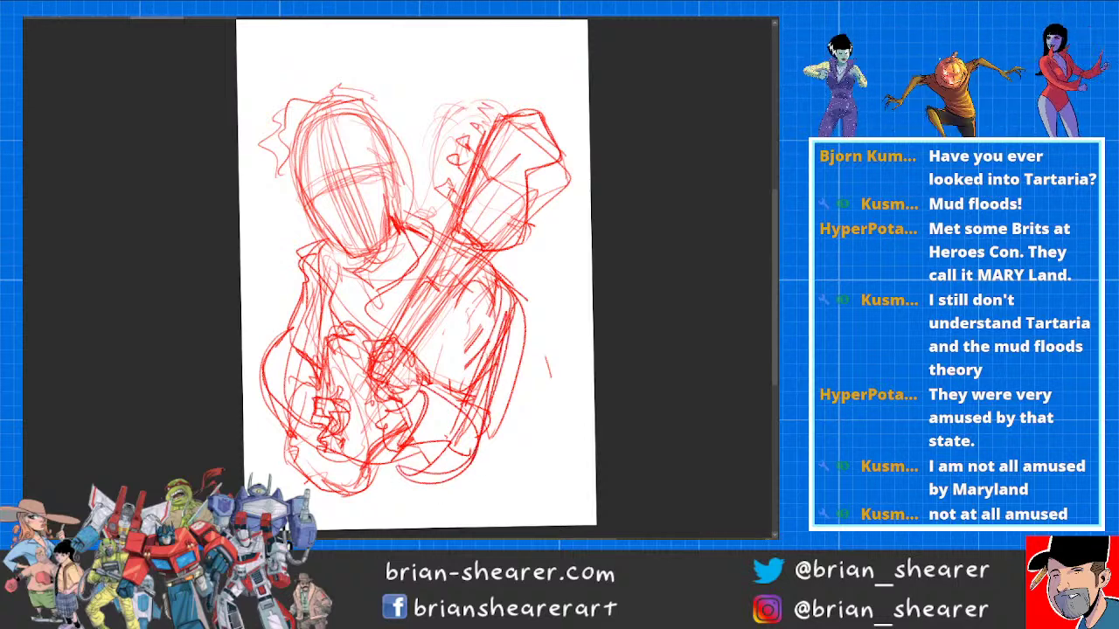
pyautogui.moveTo(511, 289); pyautogui.dragTo(479, 454)
pyautogui.moveTo(500, 412); pyautogui.dragTo(440, 486)
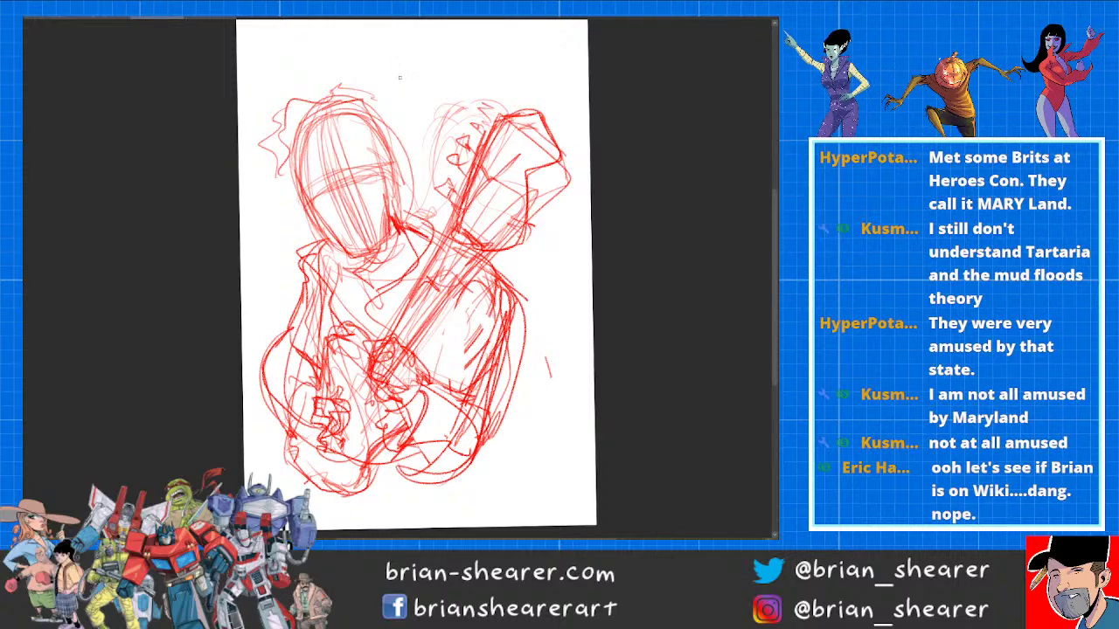
# Step: Add faint strokes around the head's top and left side, and darken the face and jaw outline
pyautogui.moveTo(327, 95); pyautogui.dragTo(307, 108)
pyautogui.moveTo(318, 199); pyautogui.dragTo(334, 222)
pyautogui.moveTo(285, 175); pyautogui.dragTo(301, 203)
pyautogui.moveTo(364, 96); pyautogui.dragTo(284, 173)
pyautogui.moveTo(396, 216); pyautogui.dragTo(394, 180)
pyautogui.moveTo(336, 224); pyautogui.dragTo(388, 227)
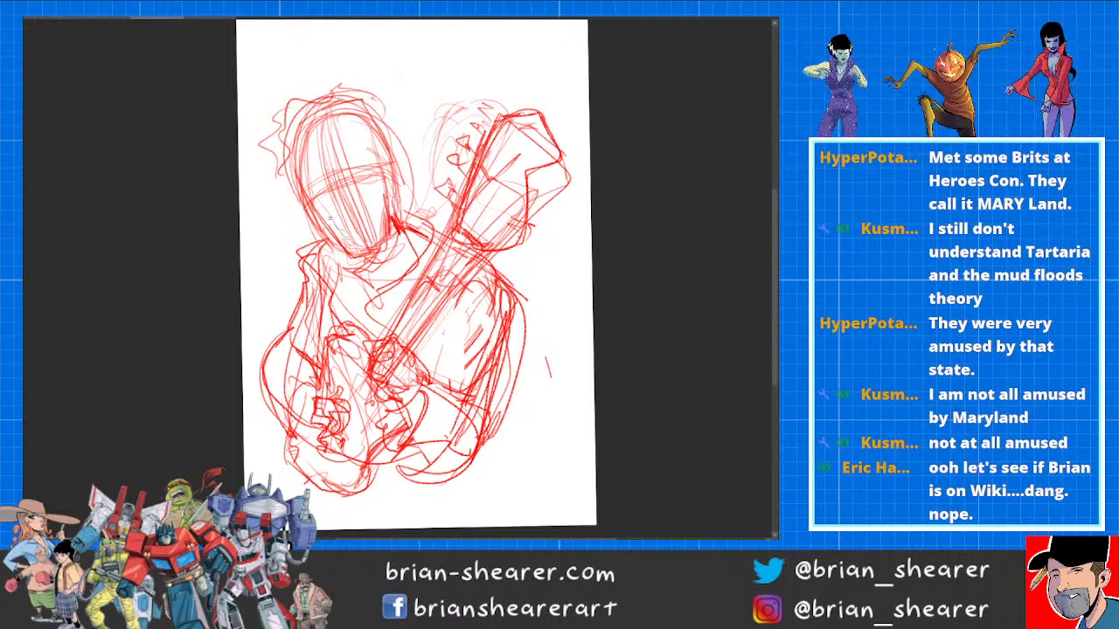
pyautogui.moveTo(313, 190)
pyautogui.mouseDown()
pyautogui.moveTo(397, 236)
pyautogui.moveTo(387, 130)
pyautogui.mouseUp()
pyautogui.moveTo(289, 172); pyautogui.dragTo(362, 253)
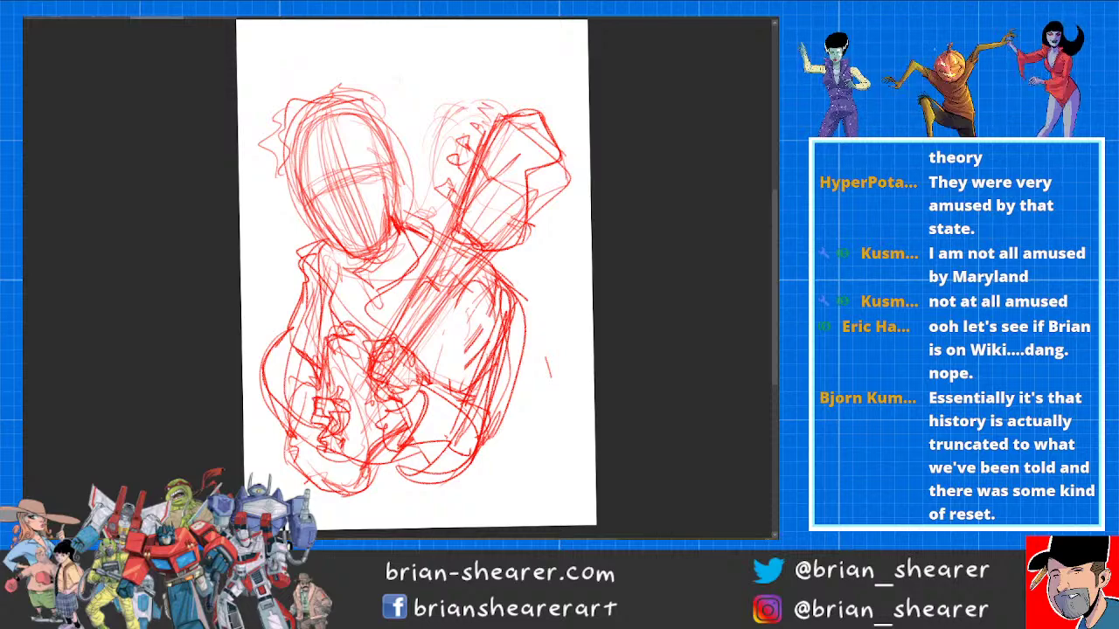
# Step: Duplicate the sketch to darken the lines, then lasso the head and move it up-left
pyautogui.hotkey('ctrl', 'v')
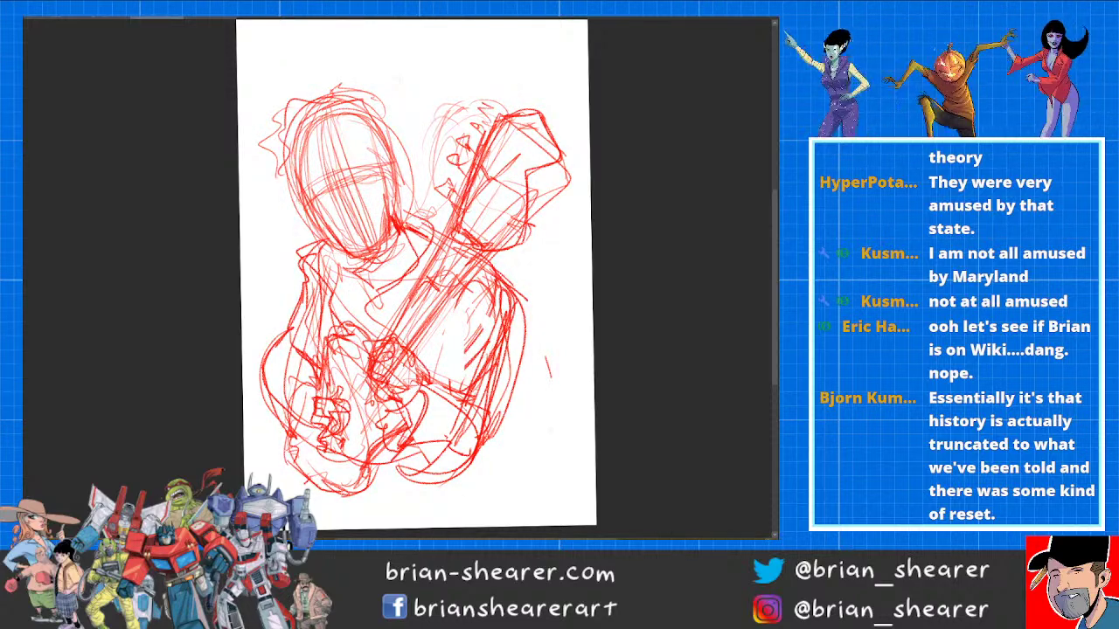
pyautogui.moveTo(374, 67)
pyautogui.mouseDown()
pyautogui.moveTo(262, 138)
pyautogui.moveTo(310, 245)
pyautogui.moveTo(372, 70)
pyautogui.mouseUp()
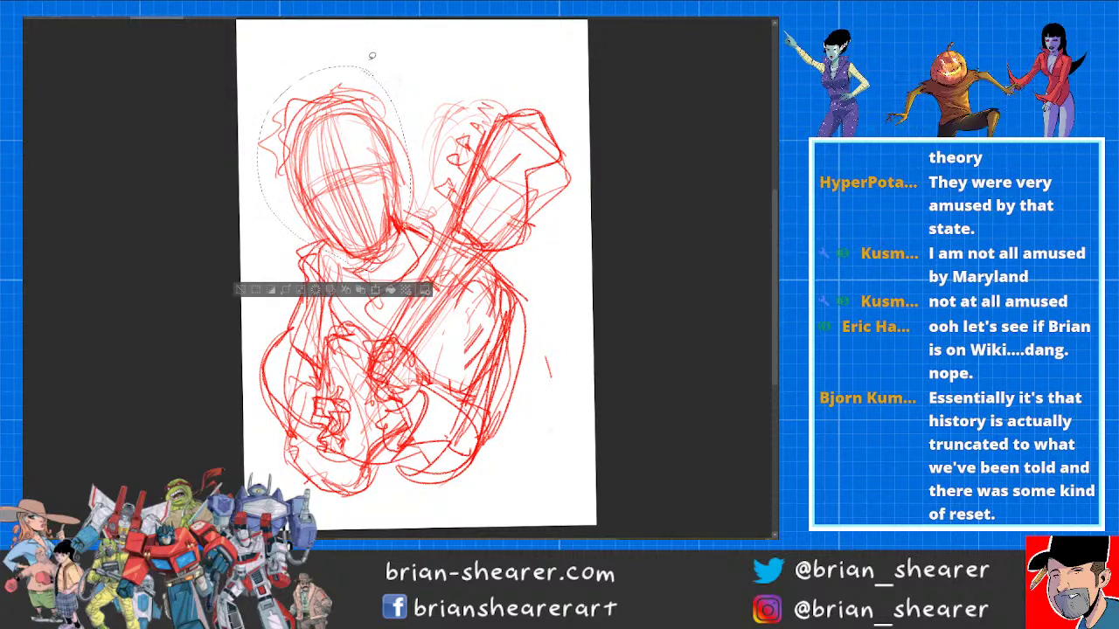
pyautogui.click(376, 289)
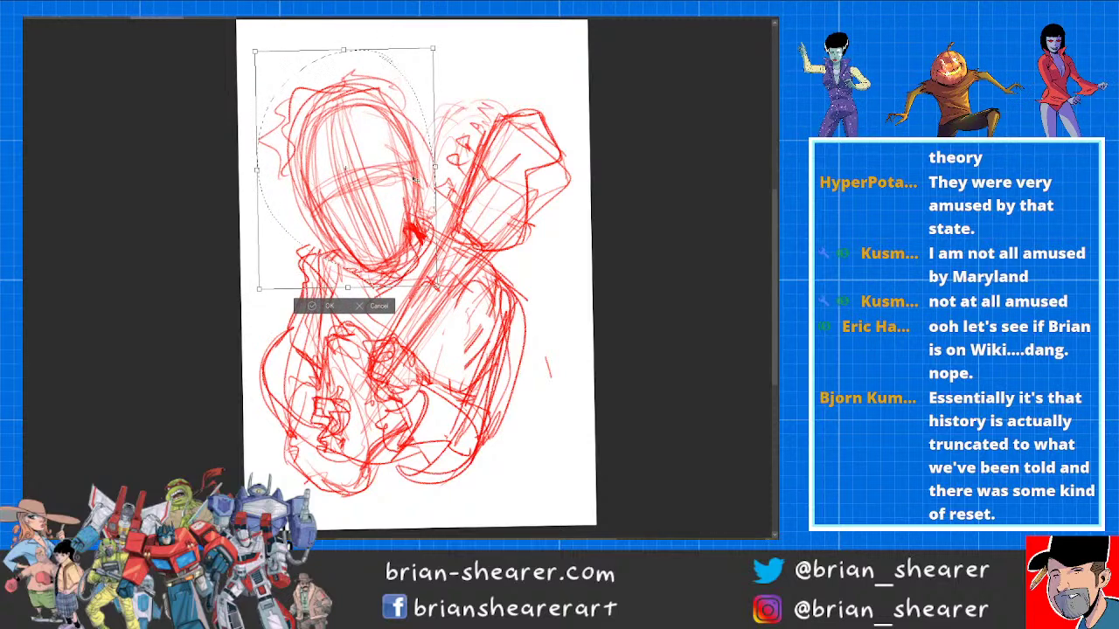
pyautogui.moveTo(414, 179); pyautogui.dragTo(402, 167)
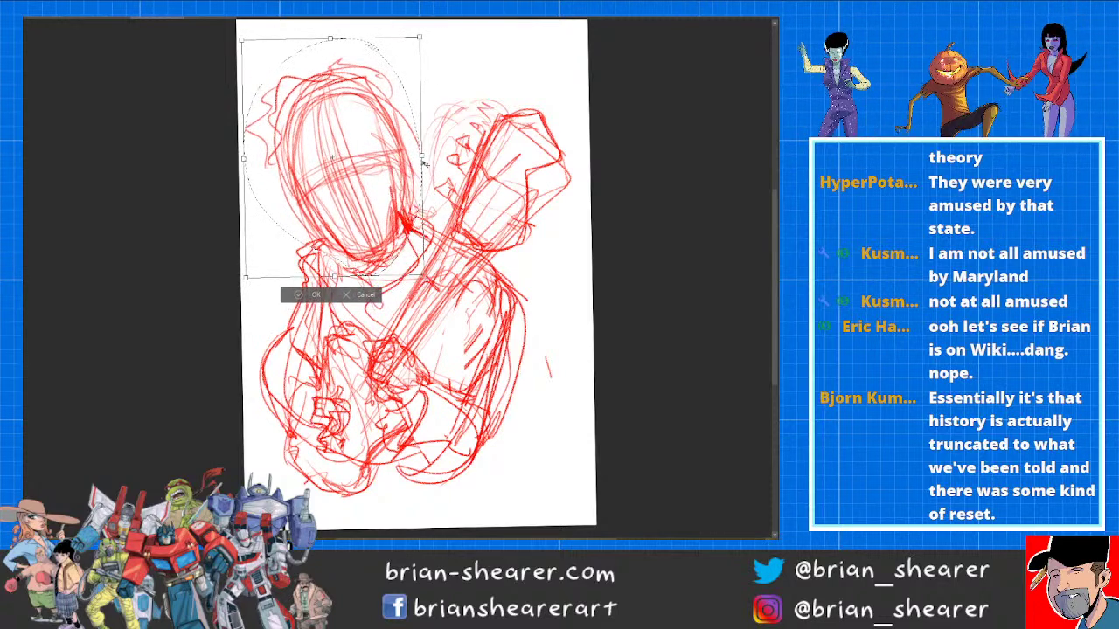
pyautogui.click(314, 295)
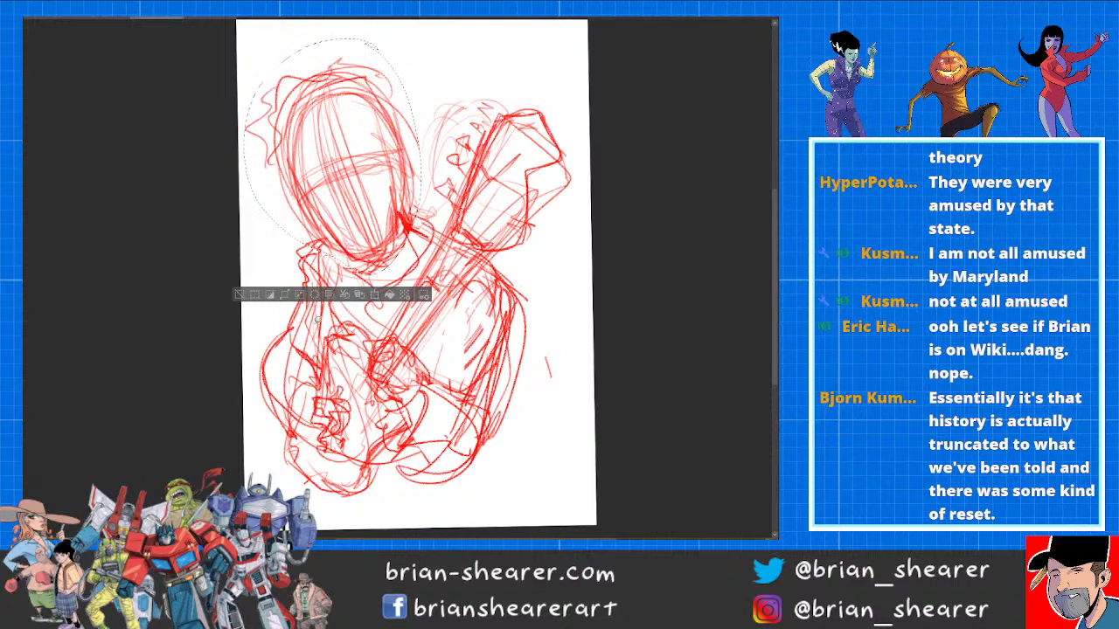
# Step: Drop the head selection and sketch red strokes over the guitar headstock, neck and upper body
pyautogui.hotkey('ctrl', 'd')
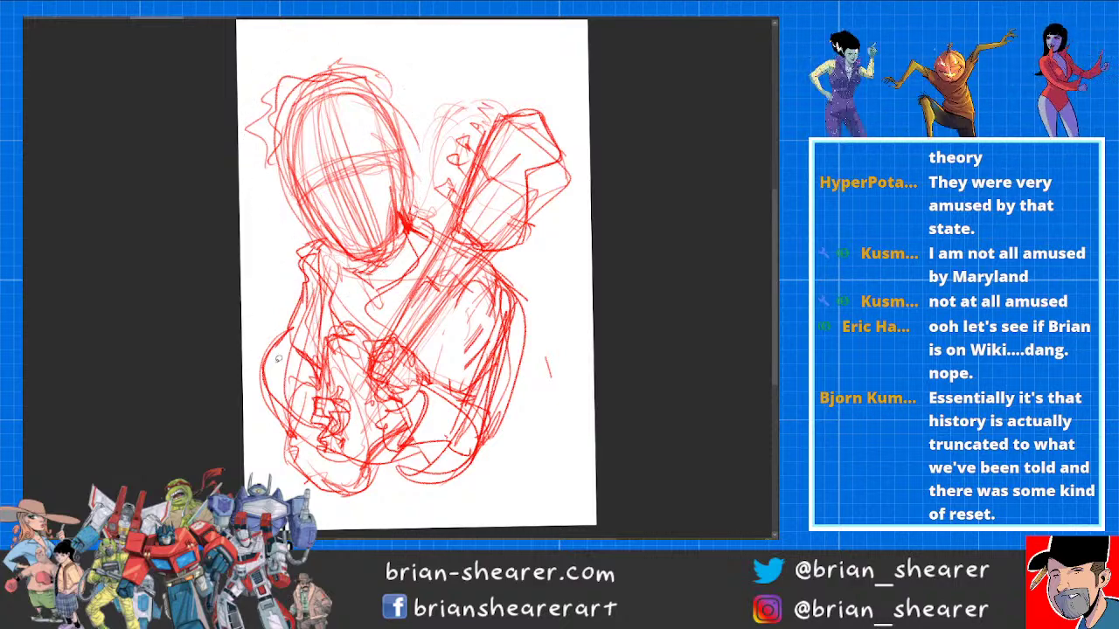
pyautogui.press('b')
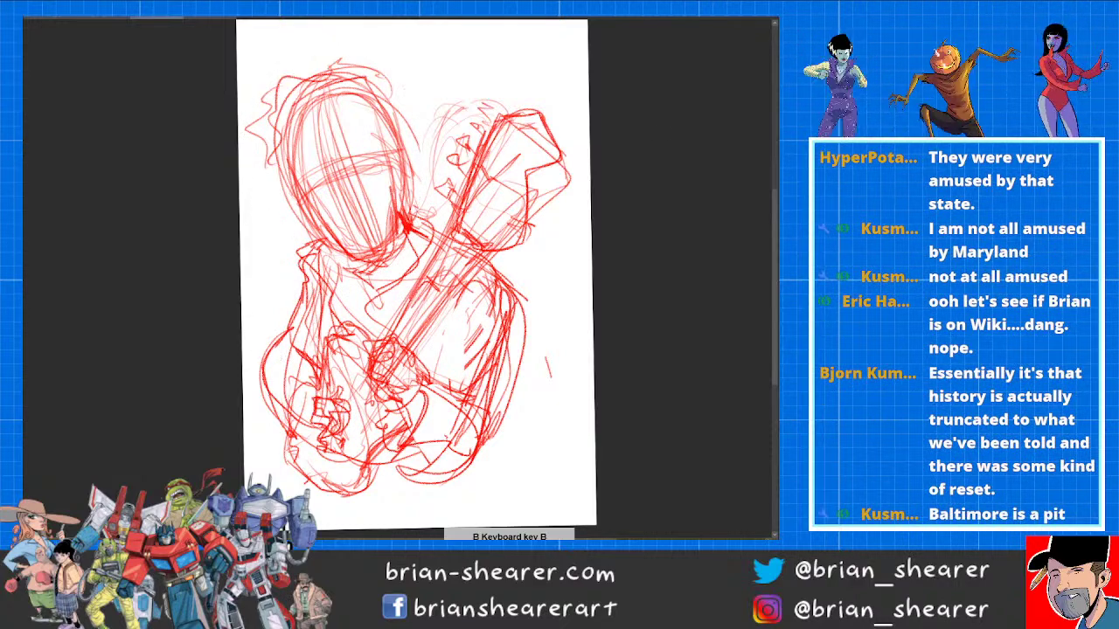
pyautogui.scroll(1, 777, 210)
pyautogui.moveTo(465, 229)
pyautogui.mouseDown()
pyautogui.moveTo(537, 141)
pyautogui.moveTo(526, 275)
pyautogui.moveTo(395, 396)
pyautogui.mouseUp()
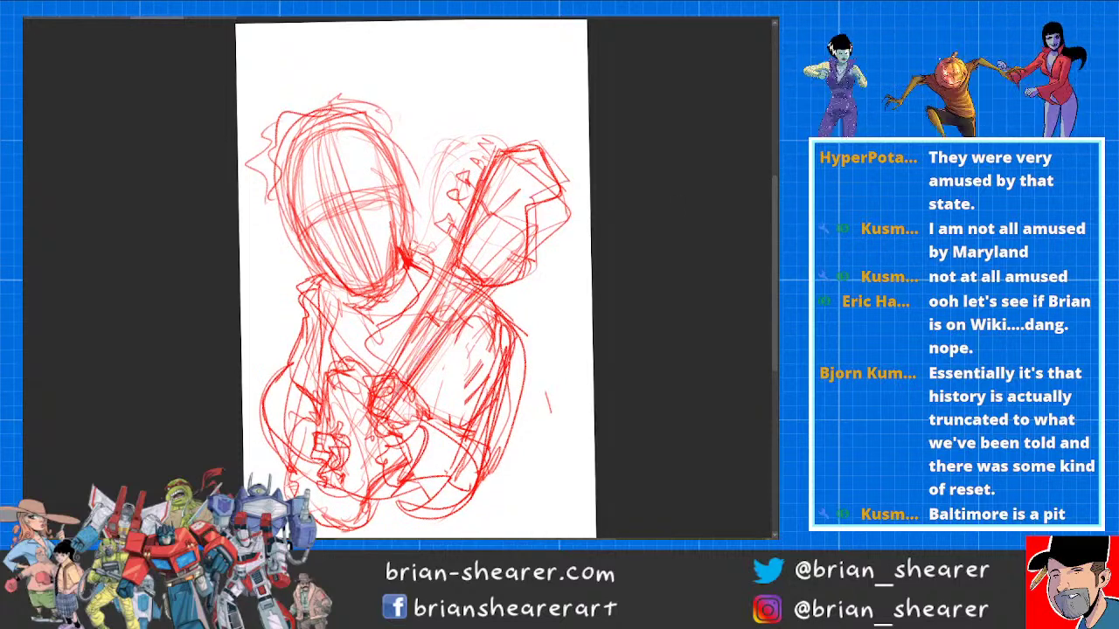
pyautogui.moveTo(434, 323); pyautogui.dragTo(401, 377)
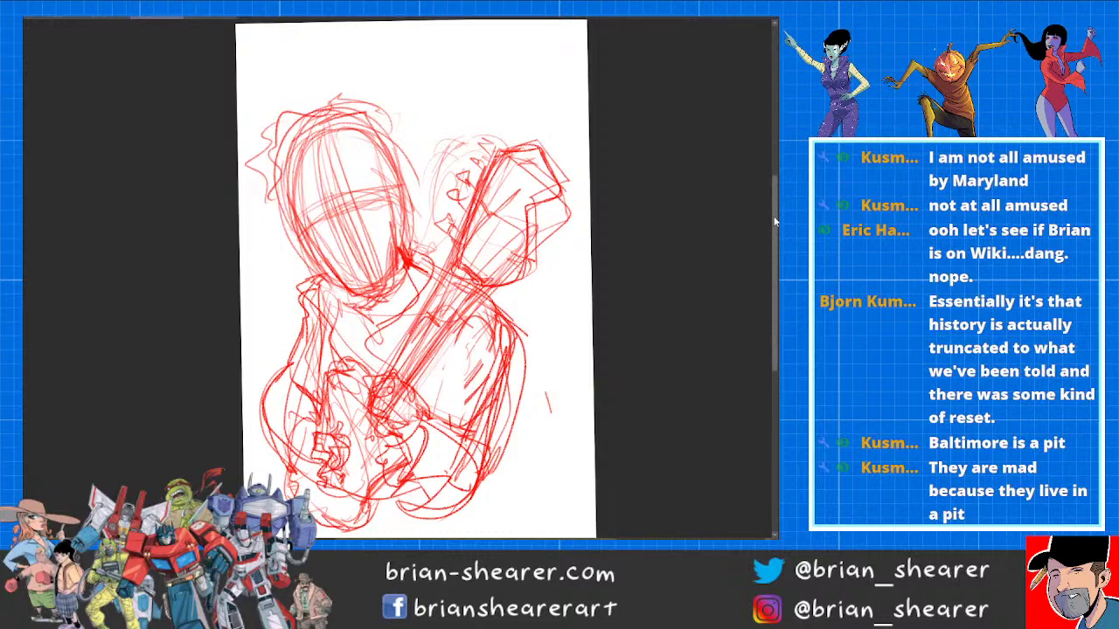
pyautogui.moveTo(535, 148); pyautogui.dragTo(556, 194)
pyautogui.moveTo(513, 155)
pyautogui.mouseDown()
pyautogui.moveTo(531, 192)
pyautogui.moveTo(519, 215)
pyautogui.moveTo(526, 271)
pyautogui.moveTo(469, 275)
pyautogui.moveTo(471, 291)
pyautogui.mouseUp()
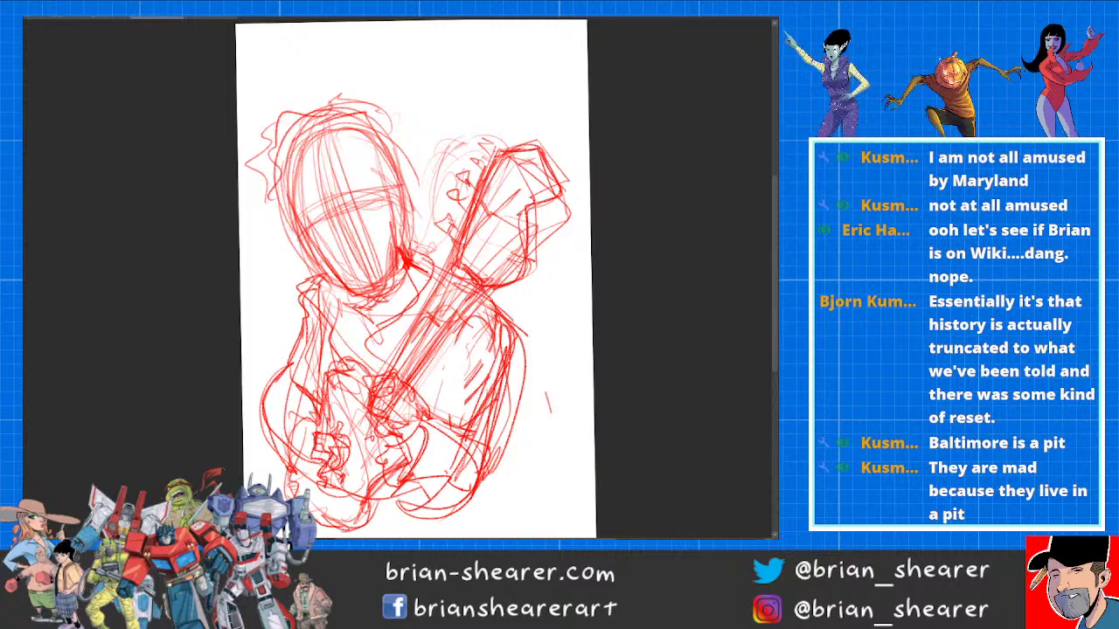
pyautogui.moveTo(434, 326); pyautogui.dragTo(381, 411)
pyautogui.moveTo(401, 386)
pyautogui.mouseDown()
pyautogui.moveTo(379, 352)
pyautogui.moveTo(361, 403)
pyautogui.moveTo(337, 355)
pyautogui.mouseUp()
pyautogui.moveTo(331, 363); pyautogui.dragTo(314, 402)
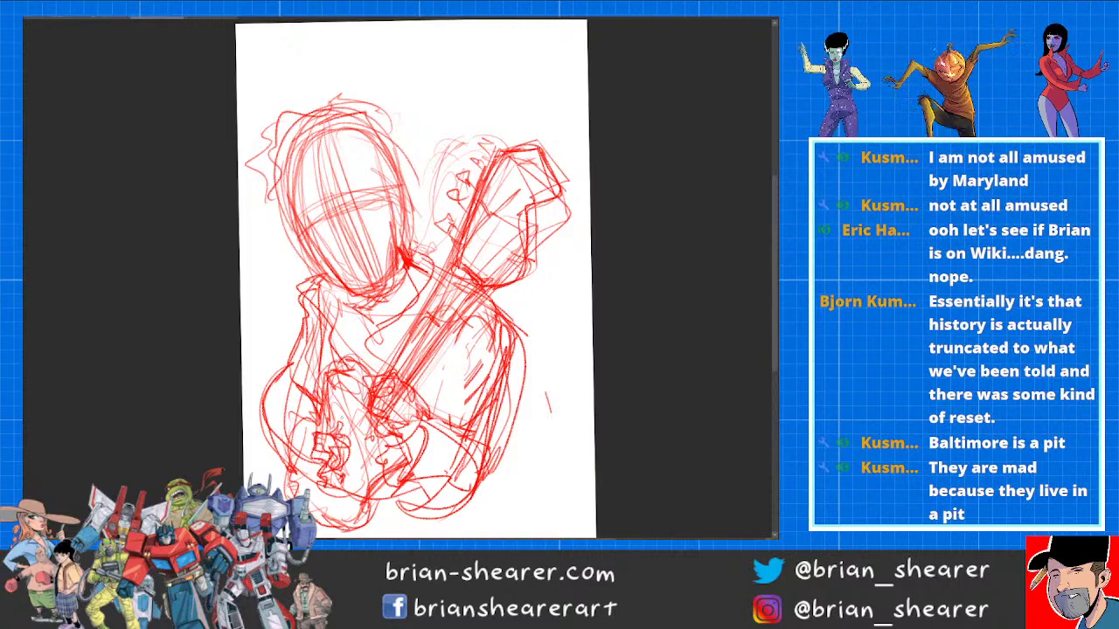
# Step: Sketch the left arm, shoulder, collar and torso lines around the guitar neck
pyautogui.moveTo(308, 282)
pyautogui.mouseDown()
pyautogui.moveTo(282, 388)
pyautogui.moveTo(258, 416)
pyautogui.moveTo(289, 451)
pyautogui.mouseUp()
pyautogui.moveTo(416, 250); pyautogui.dragTo(443, 275)
pyautogui.moveTo(346, 290); pyautogui.dragTo(344, 329)
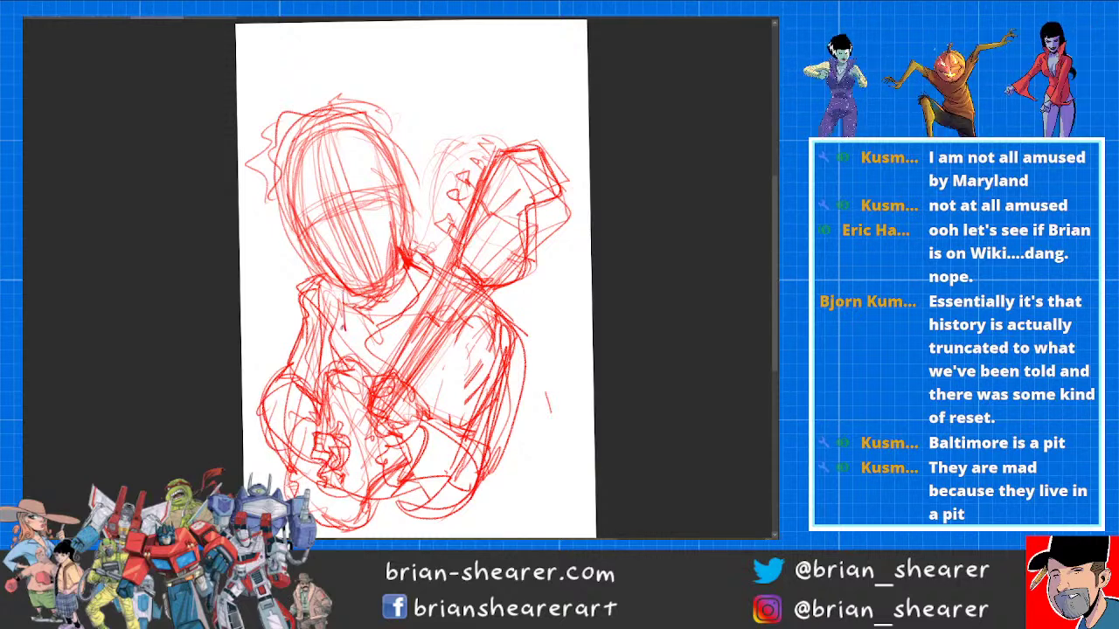
pyautogui.moveTo(327, 268)
pyautogui.mouseDown()
pyautogui.moveTo(313, 275)
pyautogui.moveTo(330, 318)
pyautogui.mouseUp()
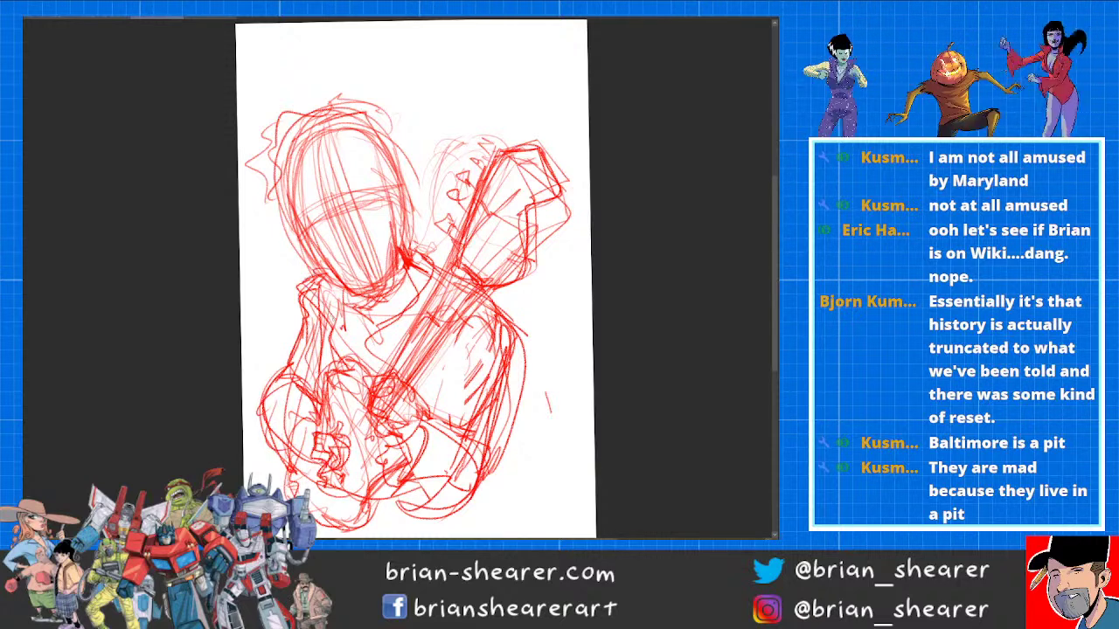
pyautogui.moveTo(411, 262); pyautogui.dragTo(442, 241)
pyautogui.moveTo(404, 281)
pyautogui.mouseDown()
pyautogui.moveTo(418, 269)
pyautogui.moveTo(371, 354)
pyautogui.mouseUp()
pyautogui.moveTo(376, 359); pyautogui.dragTo(395, 327)
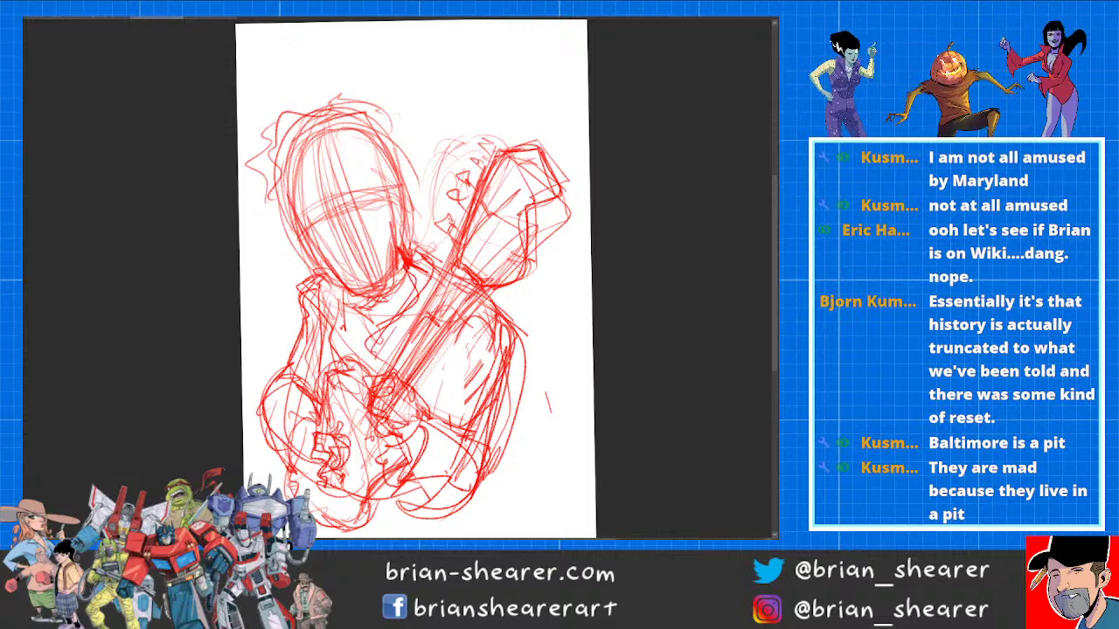
pyautogui.moveTo(446, 238); pyautogui.dragTo(395, 327)
pyautogui.moveTo(362, 312)
pyautogui.mouseDown()
pyautogui.moveTo(402, 269)
pyautogui.moveTo(346, 339)
pyautogui.moveTo(374, 356)
pyautogui.moveTo(432, 292)
pyautogui.mouseUp()
pyautogui.moveTo(437, 294); pyautogui.dragTo(424, 247)
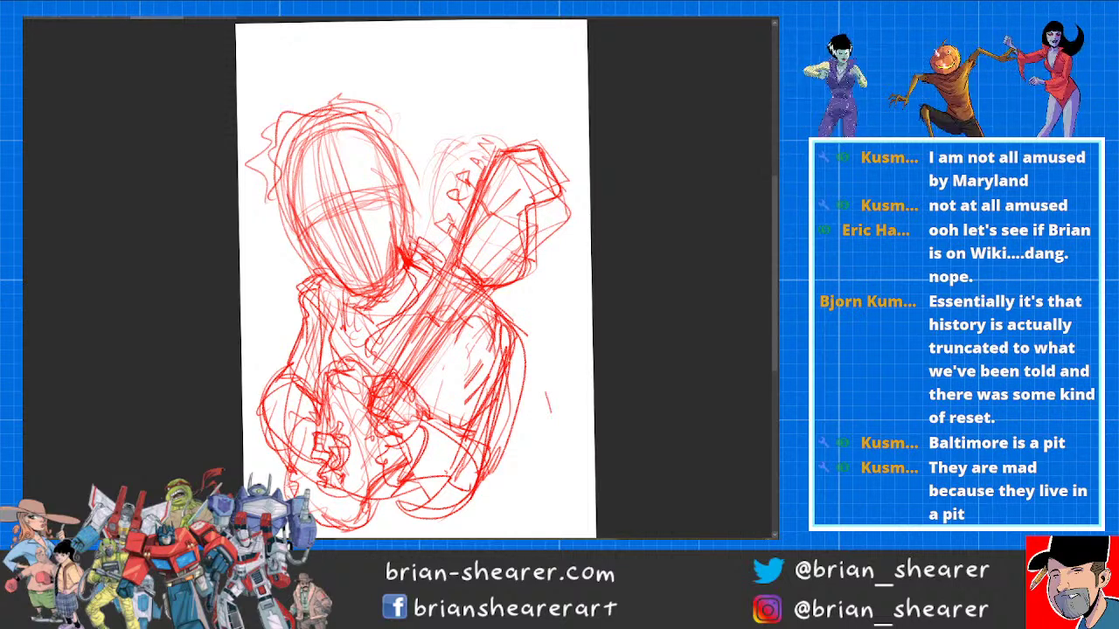
# Step: Refine the head outline, hairline and curls, then nudge the sketch up and right
pyautogui.moveTo(401, 208); pyautogui.dragTo(397, 233)
pyautogui.moveTo(390, 162); pyautogui.dragTo(400, 221)
pyautogui.moveTo(355, 118); pyautogui.dragTo(377, 137)
pyautogui.moveTo(303, 113)
pyautogui.mouseDown()
pyautogui.moveTo(276, 114)
pyautogui.moveTo(273, 208)
pyautogui.moveTo(276, 242)
pyautogui.moveTo(288, 242)
pyautogui.mouseUp()
pyautogui.moveTo(267, 186); pyautogui.dragTo(277, 225)
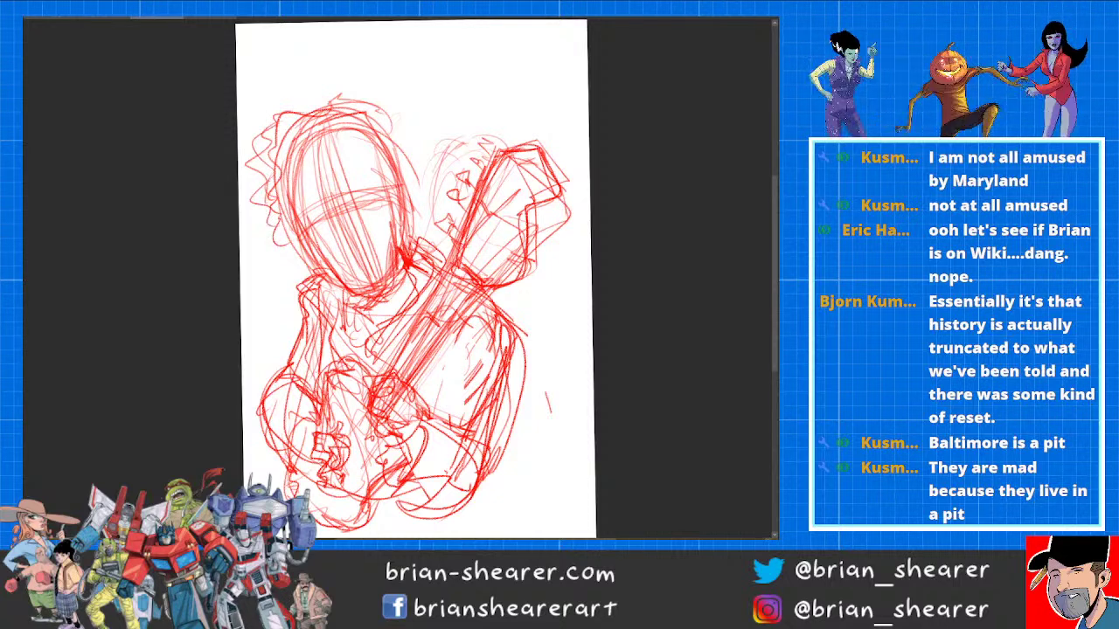
pyautogui.moveTo(301, 112)
pyautogui.mouseDown()
pyautogui.moveTo(316, 105)
pyautogui.moveTo(293, 171)
pyautogui.moveTo(260, 219)
pyautogui.moveTo(268, 244)
pyautogui.mouseUp()
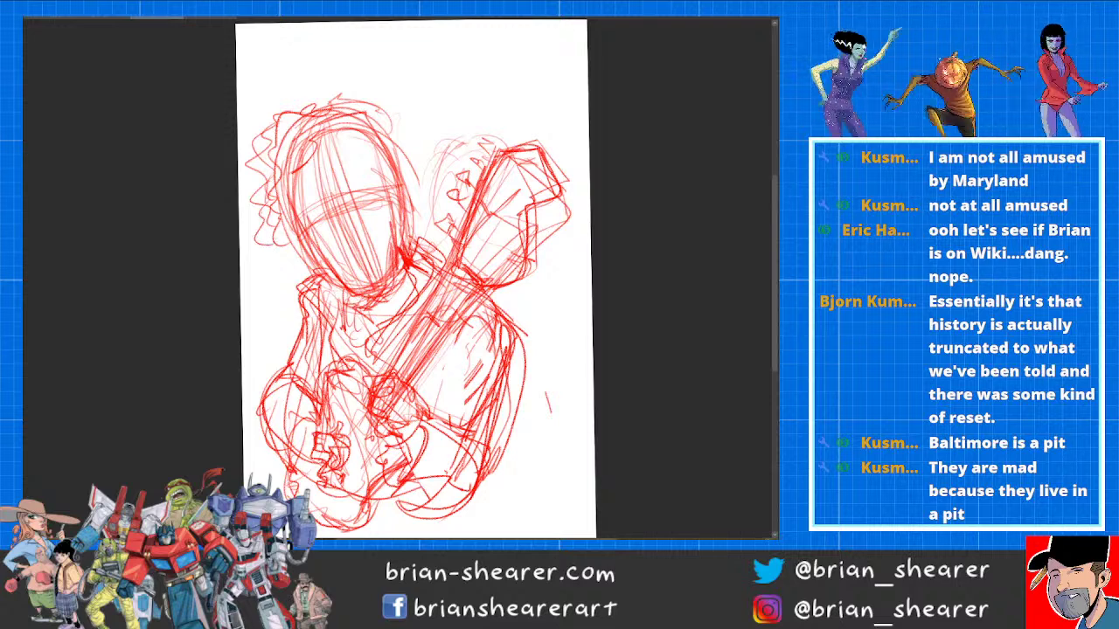
pyautogui.moveTo(326, 130)
pyautogui.mouseDown()
pyautogui.moveTo(335, 124)
pyautogui.moveTo(367, 153)
pyautogui.moveTo(348, 140)
pyautogui.moveTo(372, 100)
pyautogui.moveTo(281, 121)
pyautogui.moveTo(260, 167)
pyautogui.mouseUp()
pyautogui.moveTo(267, 197); pyautogui.dragTo(278, 240)
pyautogui.moveTo(323, 107)
pyautogui.mouseDown()
pyautogui.moveTo(390, 132)
pyautogui.moveTo(359, 146)
pyautogui.moveTo(386, 166)
pyautogui.mouseUp()
pyautogui.moveTo(386, 166)
pyautogui.mouseDown()
pyautogui.moveTo(400, 161)
pyautogui.moveTo(384, 128)
pyautogui.mouseUp()
pyautogui.moveTo(394, 142)
pyautogui.mouseDown()
pyautogui.moveTo(400, 155)
pyautogui.moveTo(320, 153)
pyautogui.moveTo(287, 166)
pyautogui.moveTo(289, 208)
pyautogui.moveTo(321, 262)
pyautogui.mouseUp()
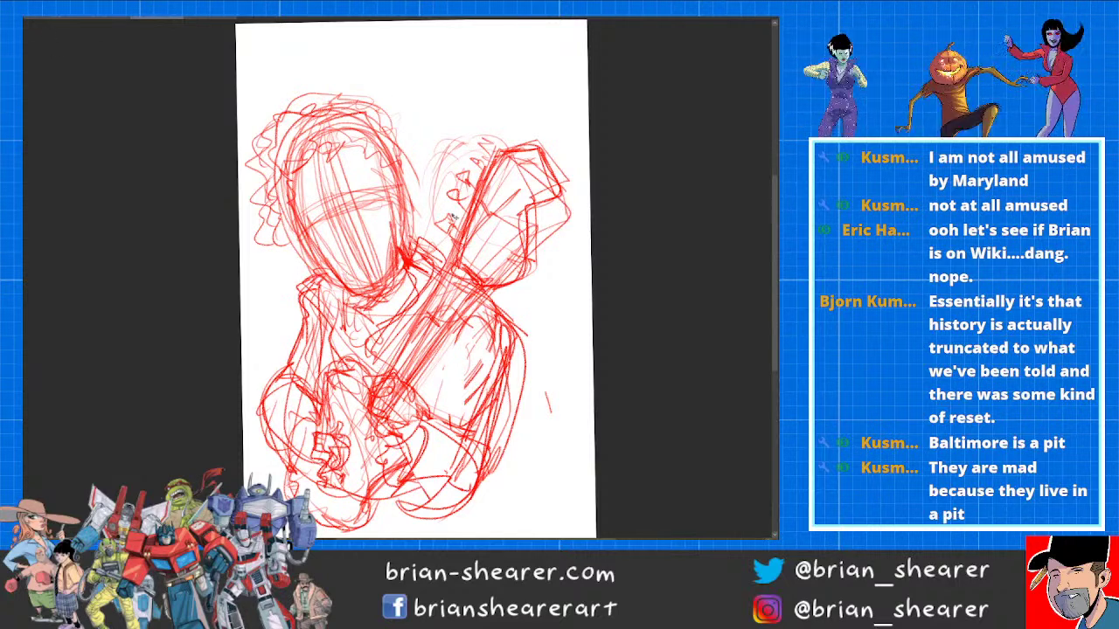
pyautogui.moveTo(456, 250); pyautogui.dragTo(465, 234)
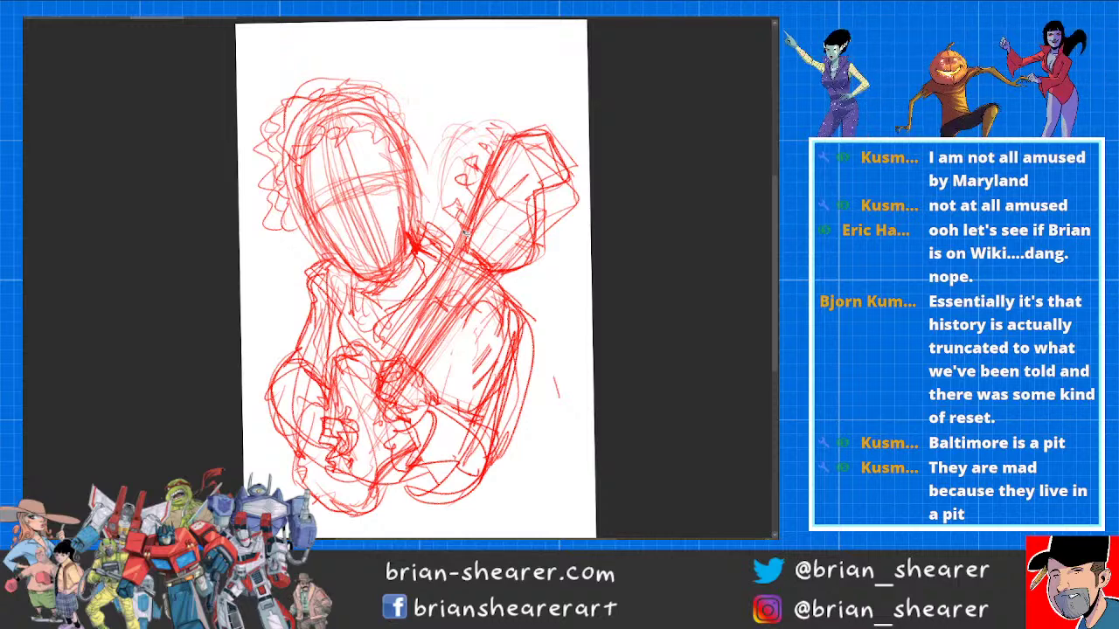
# Step: Scale the whole sketch down from its top-right corner, shift it up and right, and confirm
pyautogui.hotkey('ctrl', 't')
pyautogui.moveTo(575, 75); pyautogui.dragTo(540, 123)
pyautogui.moveTo(508, 210); pyautogui.dragTo(520, 171)
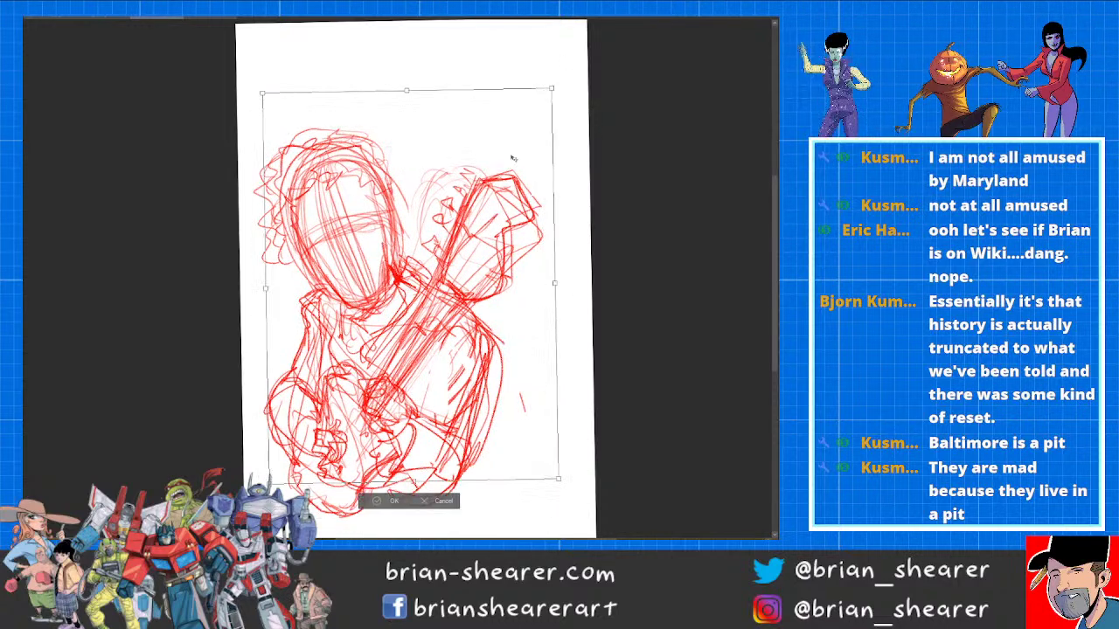
pyautogui.click(389, 498)
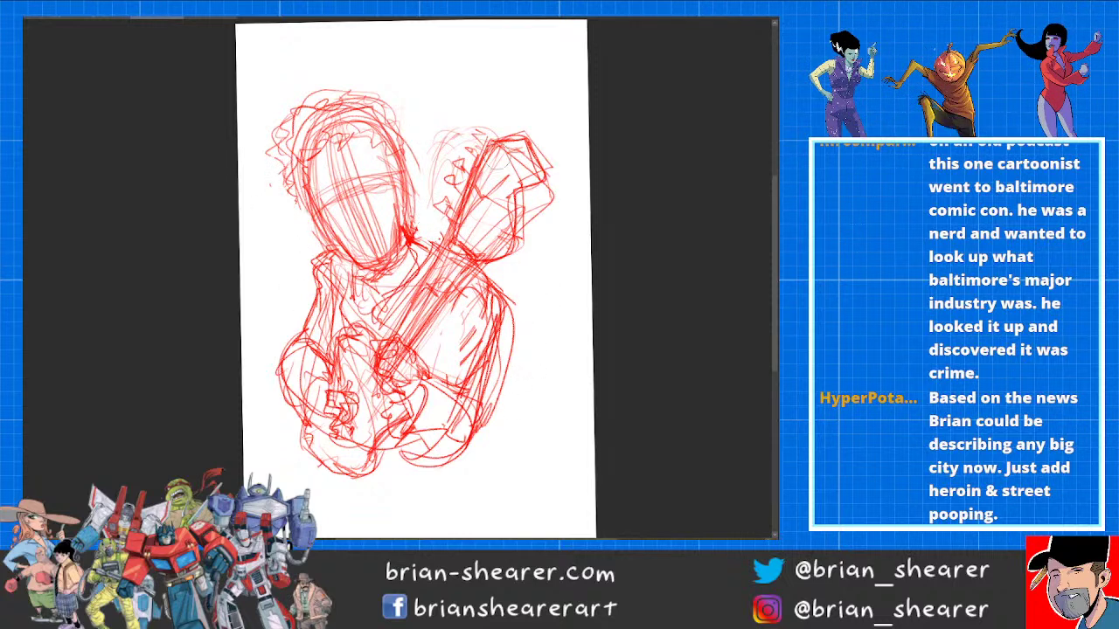
# Step: Sketch loose strokes for the hair, head outline, neck and left collar
pyautogui.moveTo(295, 101)
pyautogui.mouseDown()
pyautogui.moveTo(267, 133)
pyautogui.moveTo(266, 185)
pyautogui.mouseUp()
pyautogui.moveTo(292, 119)
pyautogui.mouseDown()
pyautogui.moveTo(271, 131)
pyautogui.moveTo(256, 180)
pyautogui.moveTo(264, 194)
pyautogui.moveTo(257, 138)
pyautogui.moveTo(314, 100)
pyautogui.moveTo(329, 97)
pyautogui.moveTo(359, 169)
pyautogui.moveTo(320, 114)
pyautogui.moveTo(334, 136)
pyautogui.moveTo(327, 94)
pyautogui.mouseUp()
pyautogui.moveTo(326, 95); pyautogui.dragTo(371, 89)
pyautogui.moveTo(371, 89)
pyautogui.mouseDown()
pyautogui.moveTo(414, 135)
pyautogui.moveTo(402, 157)
pyautogui.mouseUp()
pyautogui.moveTo(309, 198); pyautogui.dragTo(320, 217)
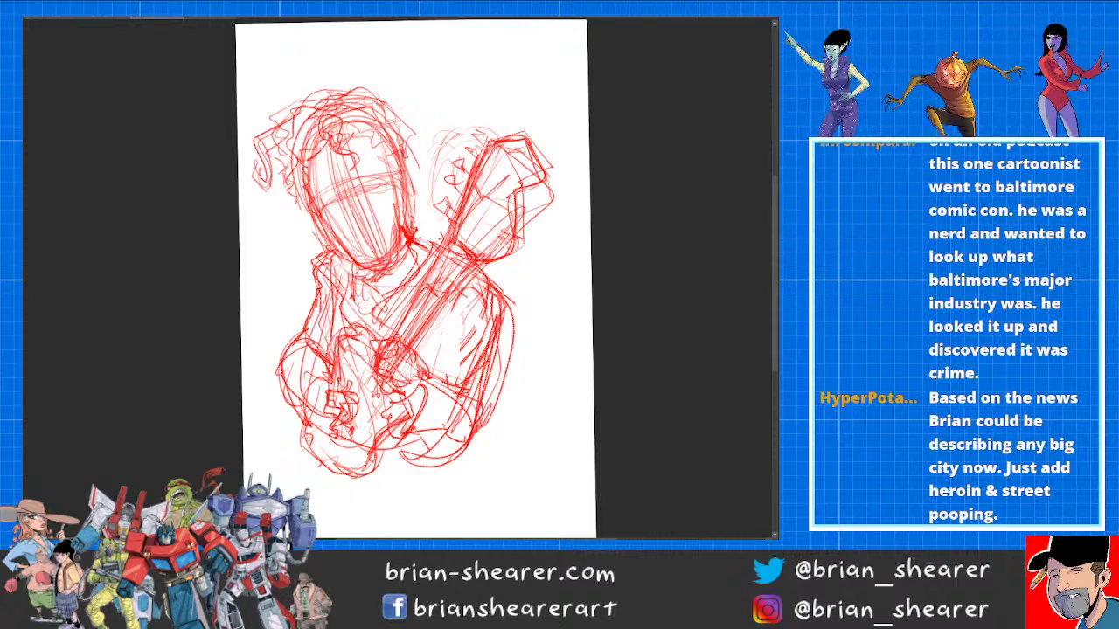
pyautogui.moveTo(405, 231); pyautogui.dragTo(404, 259)
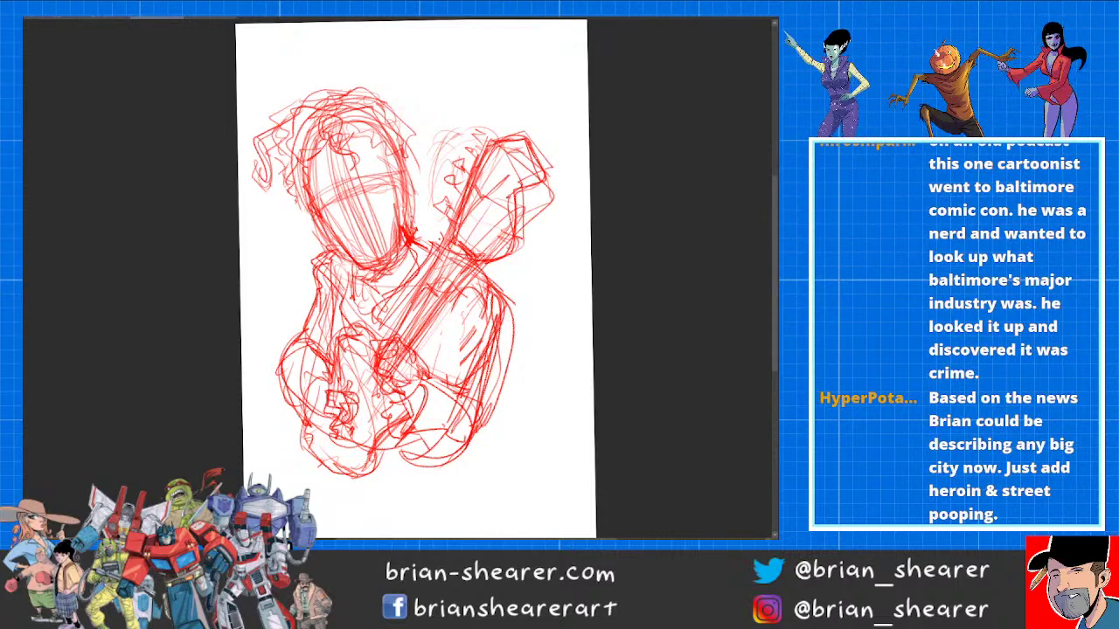
pyautogui.moveTo(325, 252)
pyautogui.mouseDown()
pyautogui.moveTo(354, 307)
pyautogui.moveTo(397, 270)
pyautogui.mouseUp()
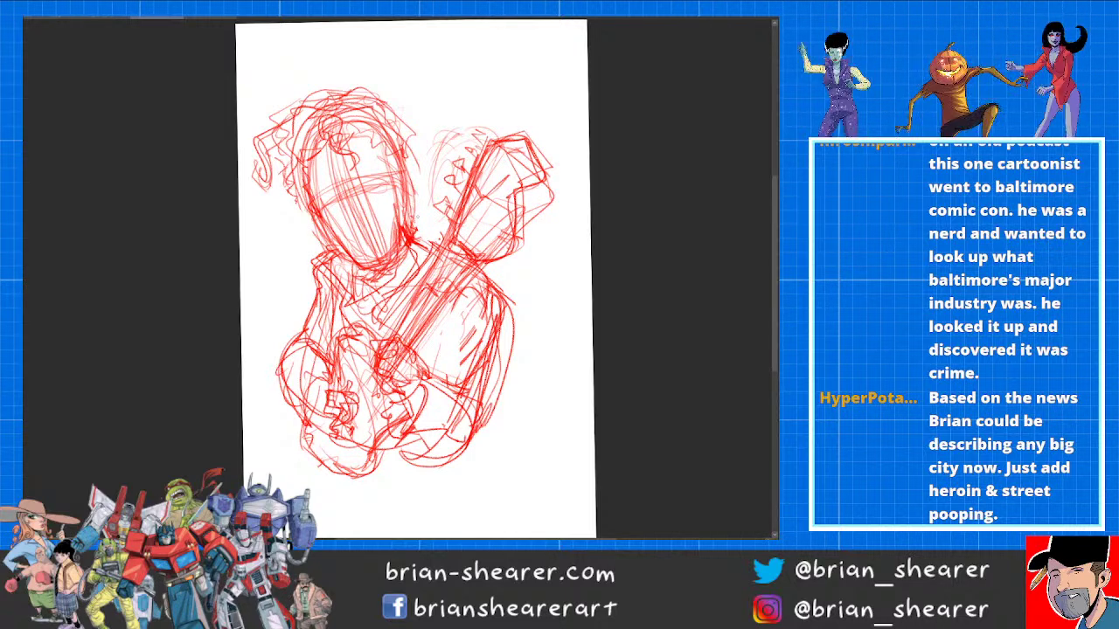
# Step: Add collar, chest hatching and right arm and forearm strokes, undoing the last one
pyautogui.moveTo(417, 232); pyautogui.dragTo(423, 243)
pyautogui.moveTo(327, 252)
pyautogui.mouseDown()
pyautogui.moveTo(315, 278)
pyautogui.moveTo(337, 334)
pyautogui.moveTo(348, 299)
pyautogui.moveTo(347, 324)
pyautogui.mouseUp()
pyautogui.moveTo(405, 253); pyautogui.dragTo(384, 305)
pyautogui.moveTo(492, 284); pyautogui.dragTo(530, 332)
pyautogui.moveTo(462, 330); pyautogui.dragTo(444, 369)
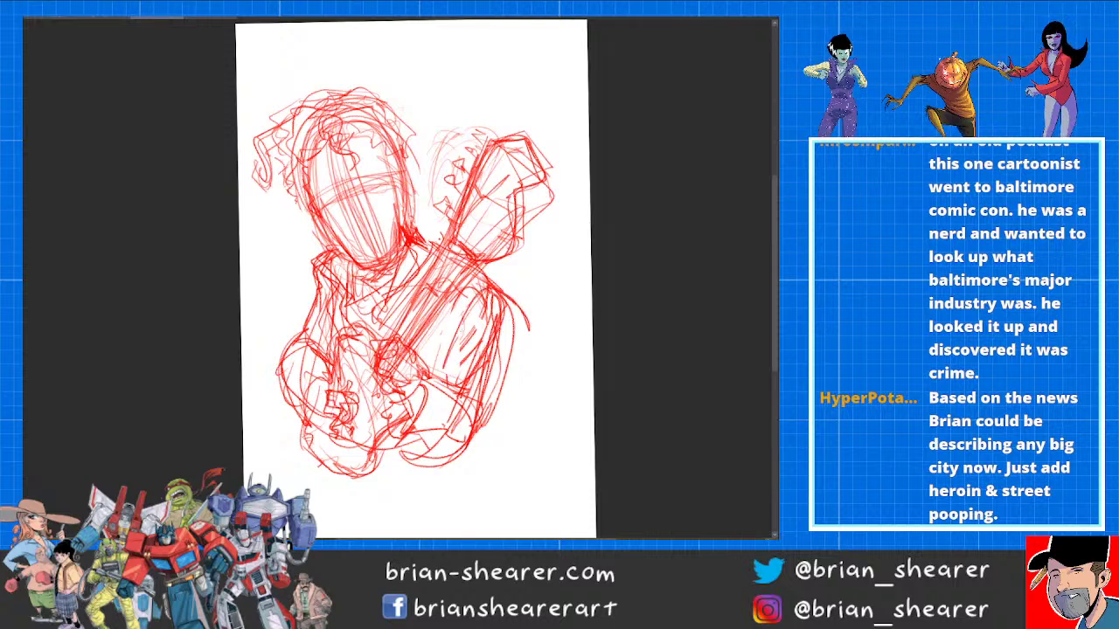
pyautogui.moveTo(488, 308); pyautogui.dragTo(462, 335)
pyautogui.moveTo(529, 329); pyautogui.dragTo(478, 430)
pyautogui.moveTo(510, 357); pyautogui.dragTo(457, 455)
pyautogui.moveTo(500, 302)
pyautogui.mouseDown()
pyautogui.moveTo(507, 356)
pyautogui.moveTo(510, 347)
pyautogui.mouseUp()
pyautogui.moveTo(506, 317); pyautogui.dragTo(481, 409)
pyautogui.moveTo(474, 414)
pyautogui.mouseDown()
pyautogui.moveTo(441, 453)
pyautogui.moveTo(408, 422)
pyautogui.mouseUp()
pyautogui.moveTo(394, 405); pyautogui.dragTo(423, 376)
pyautogui.moveTo(407, 423)
pyautogui.mouseDown()
pyautogui.moveTo(444, 468)
pyautogui.moveTo(457, 449)
pyautogui.mouseUp()
pyautogui.hotkey('ctrl', 'z')
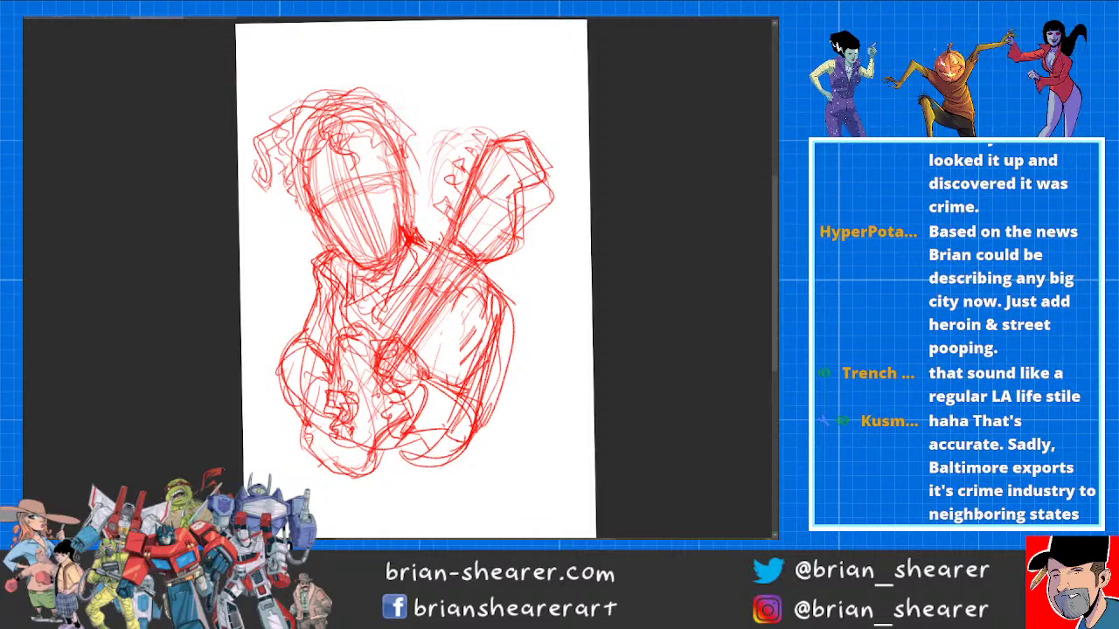
# Step: Sketch the guitar body, hand, jaw, left shoulder and right arm edge
pyautogui.moveTo(492, 297)
pyautogui.mouseDown()
pyautogui.moveTo(491, 409)
pyautogui.moveTo(453, 425)
pyautogui.mouseUp()
pyautogui.moveTo(475, 435); pyautogui.dragTo(458, 457)
pyautogui.moveTo(399, 393); pyautogui.dragTo(426, 476)
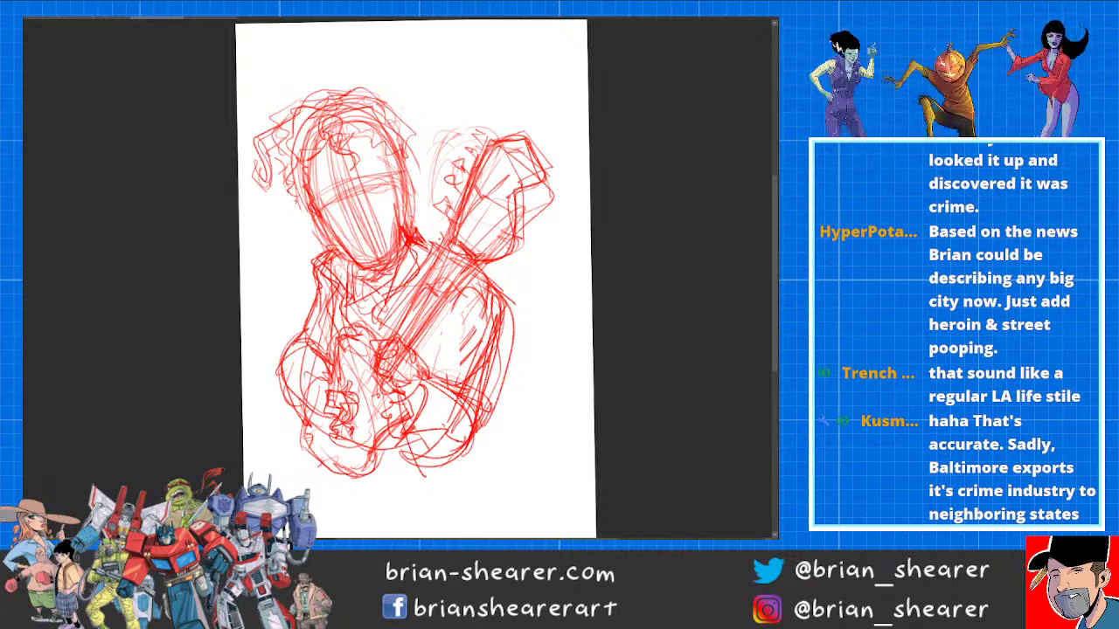
pyautogui.moveTo(404, 189)
pyautogui.mouseDown()
pyautogui.moveTo(361, 255)
pyautogui.moveTo(307, 296)
pyautogui.moveTo(293, 416)
pyautogui.mouseUp()
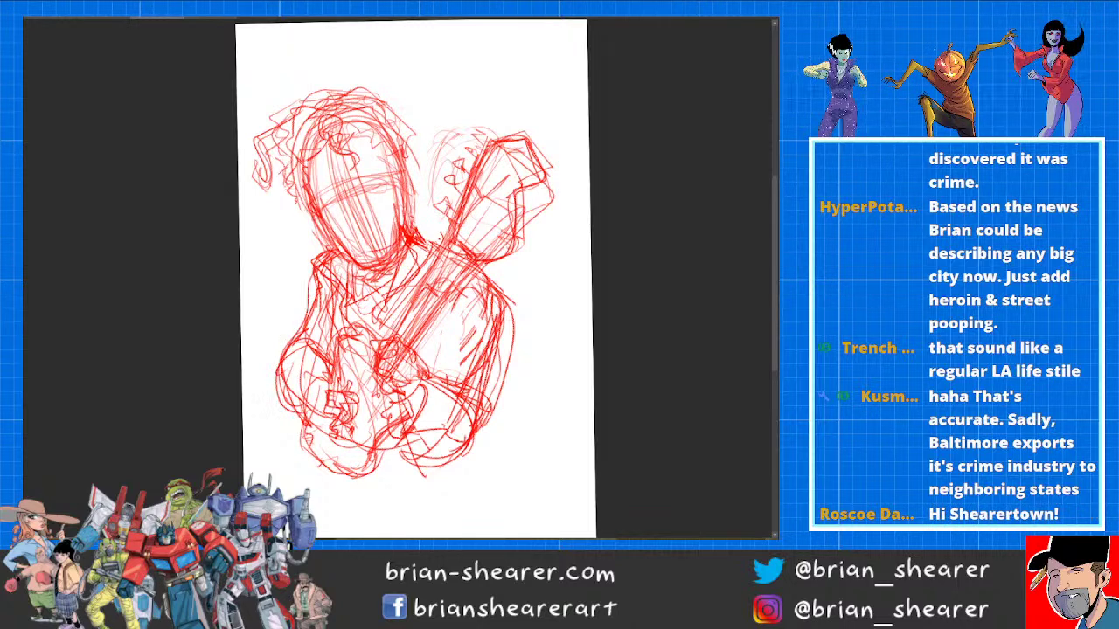
pyautogui.moveTo(383, 318)
pyautogui.mouseDown()
pyautogui.moveTo(423, 381)
pyautogui.moveTo(382, 447)
pyautogui.mouseUp()
pyautogui.moveTo(420, 381); pyautogui.dragTo(460, 408)
pyautogui.moveTo(489, 277)
pyautogui.mouseDown()
pyautogui.moveTo(518, 396)
pyautogui.moveTo(461, 458)
pyautogui.moveTo(499, 400)
pyautogui.moveTo(492, 323)
pyautogui.mouseUp()
pyautogui.moveTo(496, 132)
pyautogui.mouseDown()
pyautogui.moveTo(378, 374)
pyautogui.moveTo(316, 426)
pyautogui.moveTo(368, 479)
pyautogui.mouseUp()
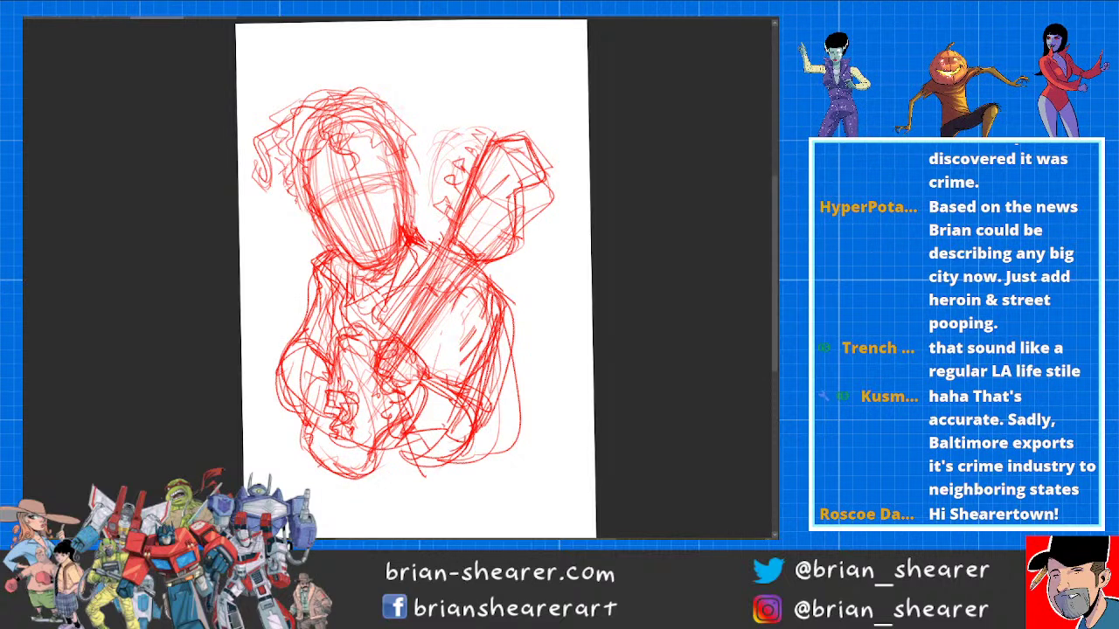
# Step: Undo back to the earlier, sparser sketch and pan the canvas view
pyautogui.hotkey('ctrl', 'z')
pyautogui.moveTo(672, 327); pyautogui.dragTo(666, 297)
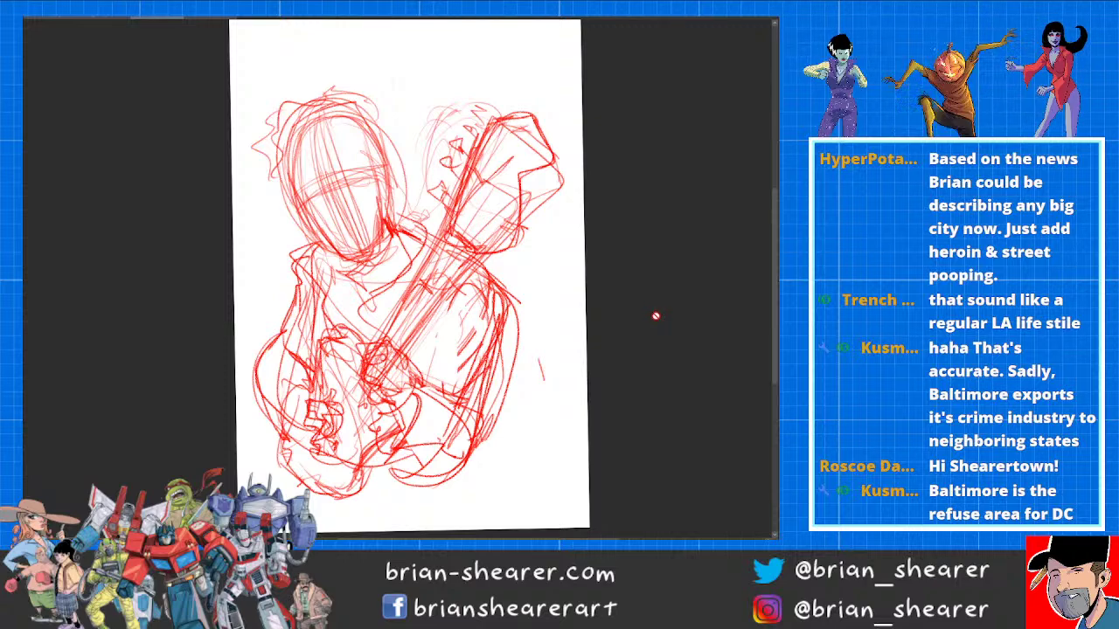
pyautogui.moveTo(655, 355)
pyautogui.mouseDown()
pyautogui.moveTo(665, 343)
pyautogui.moveTo(664, 362)
pyautogui.mouseUp()
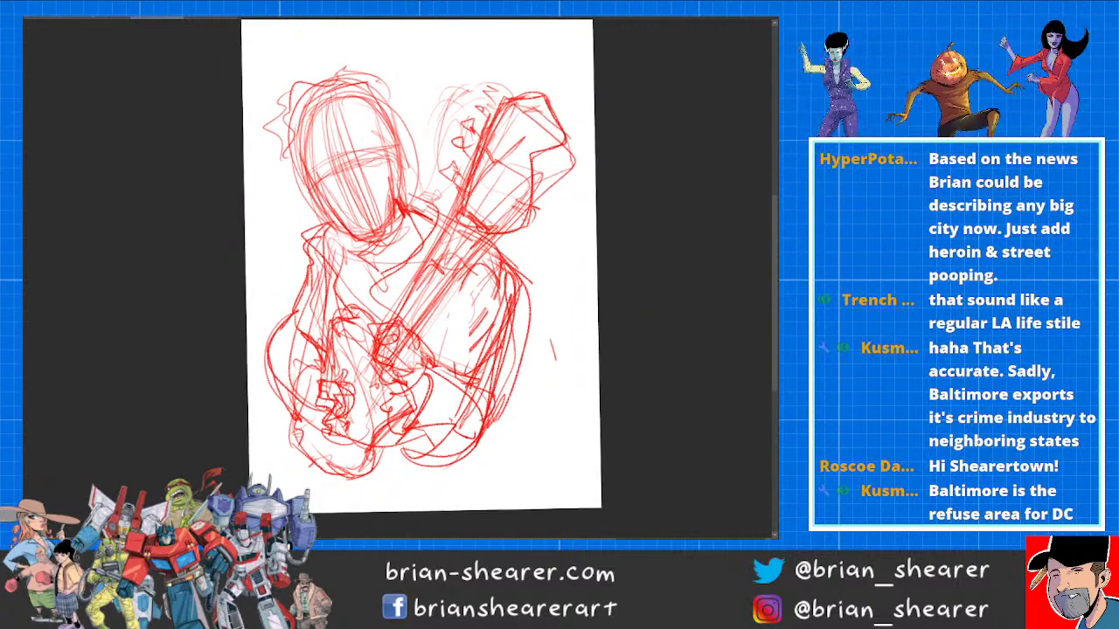
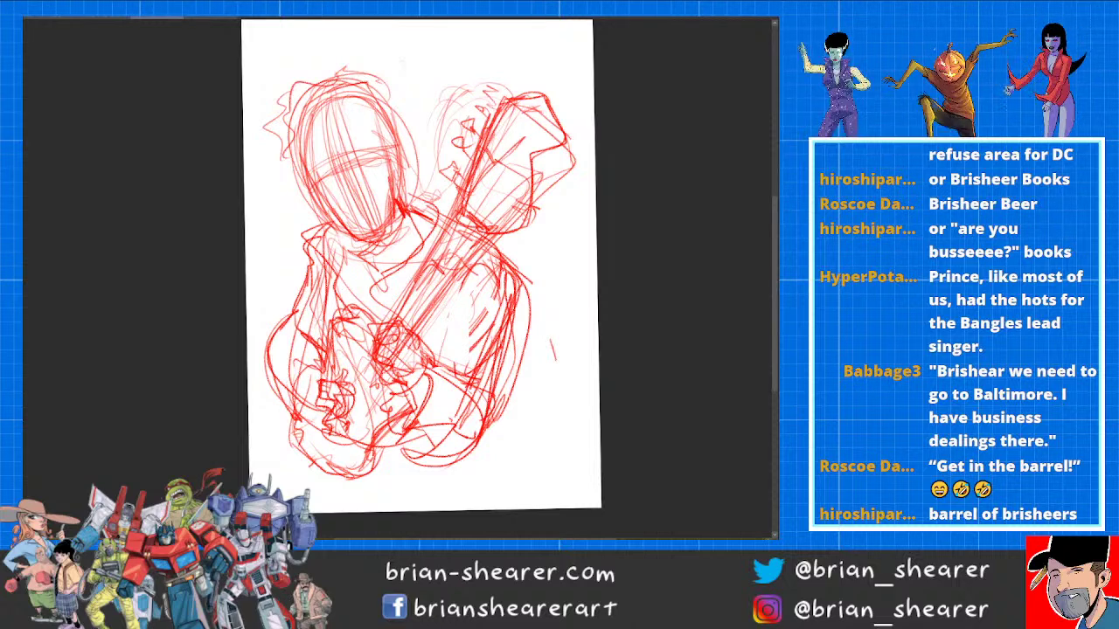
# Step: Return to the brush tool now that the red rough is faded to pale pink
pyautogui.press('b')
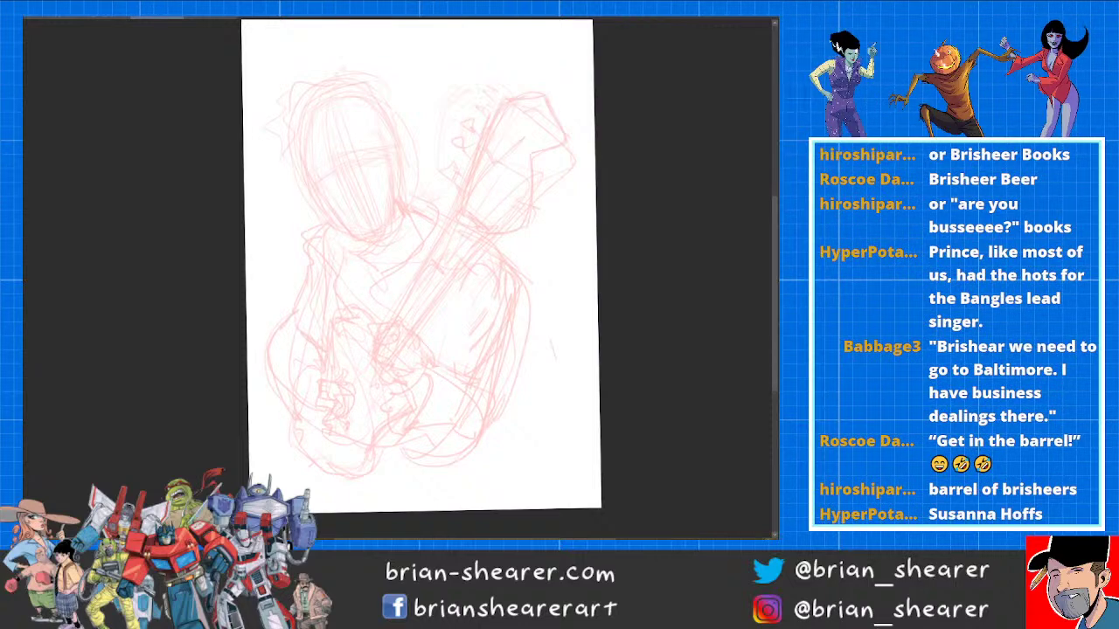
# Step: Zoom in on the pink rough's head and guitar, reselect the brush and undo once
pyautogui.scroll(2, 367, 179)
pyautogui.press('b')
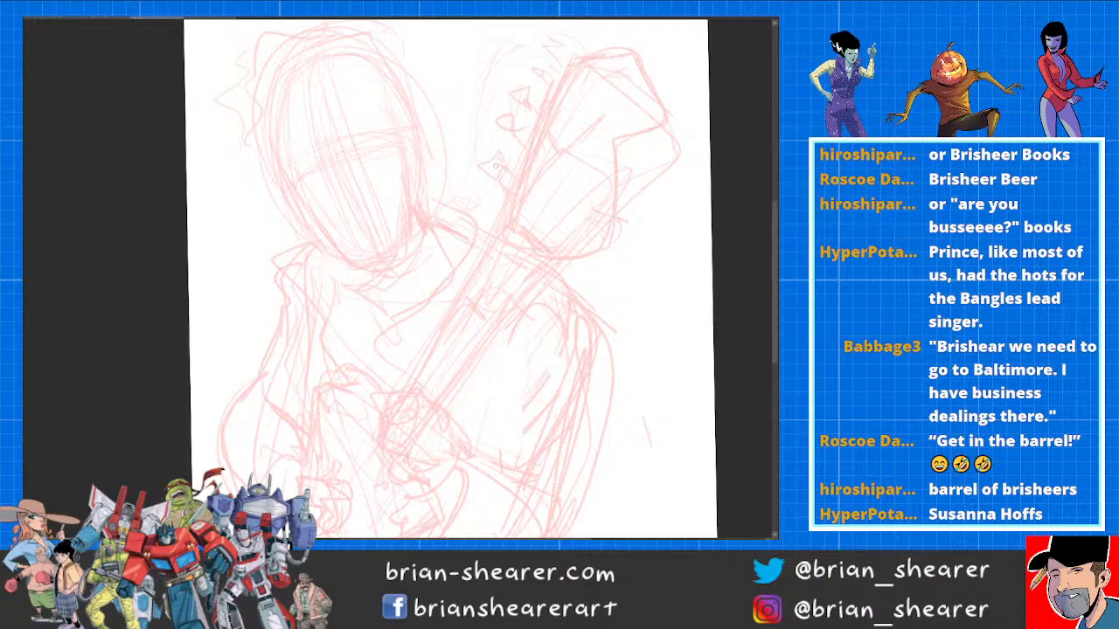
pyautogui.press('b')
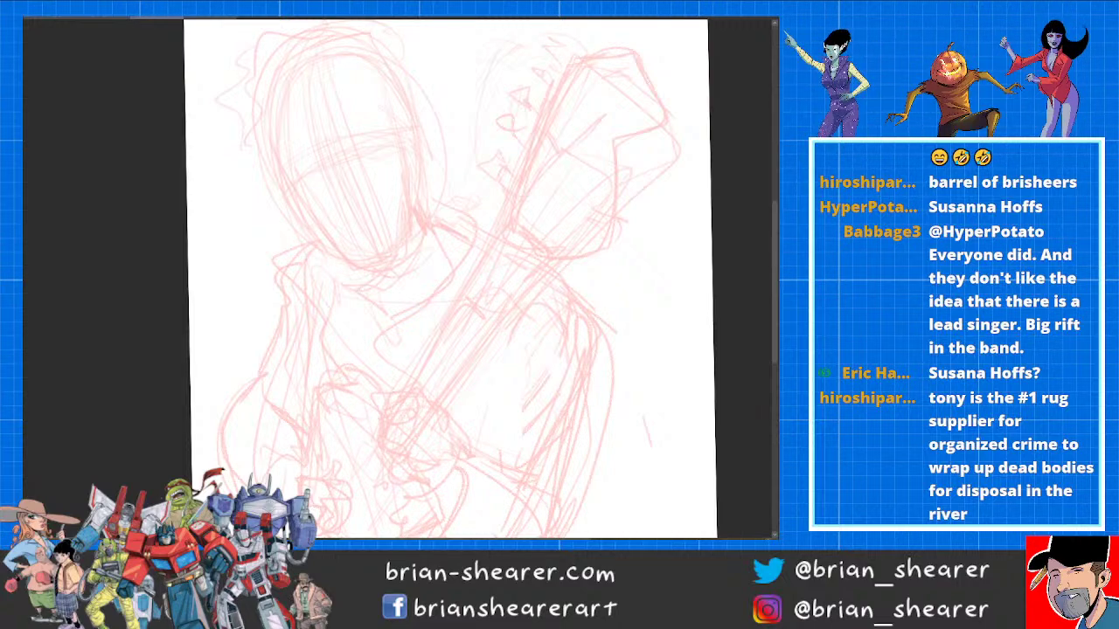
pyautogui.press('b')
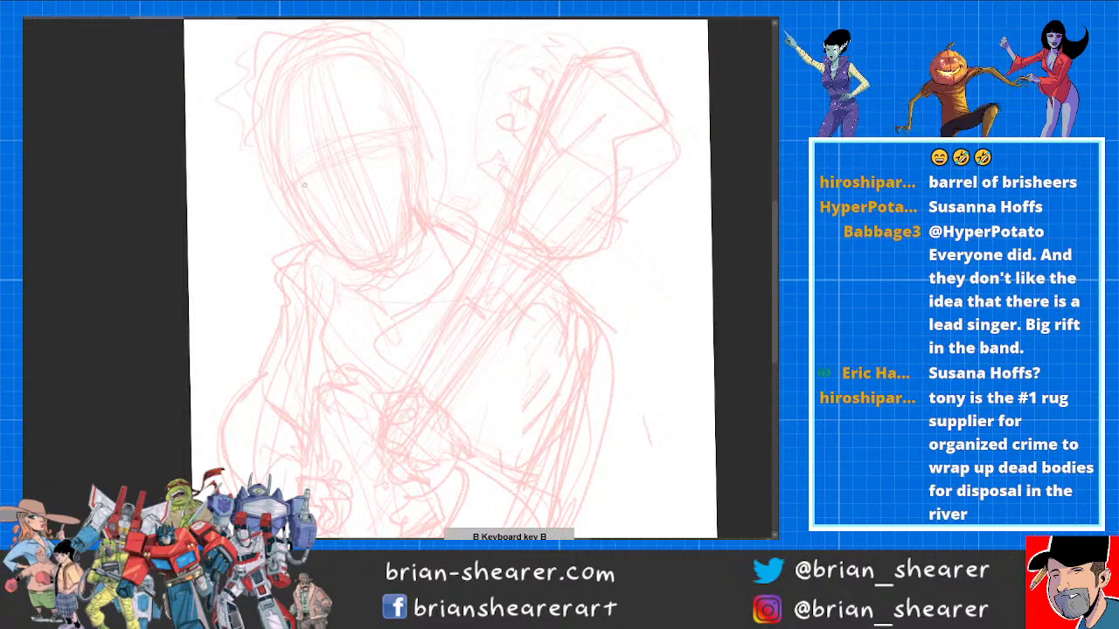
pyautogui.hotkey('ctrl', 'z')
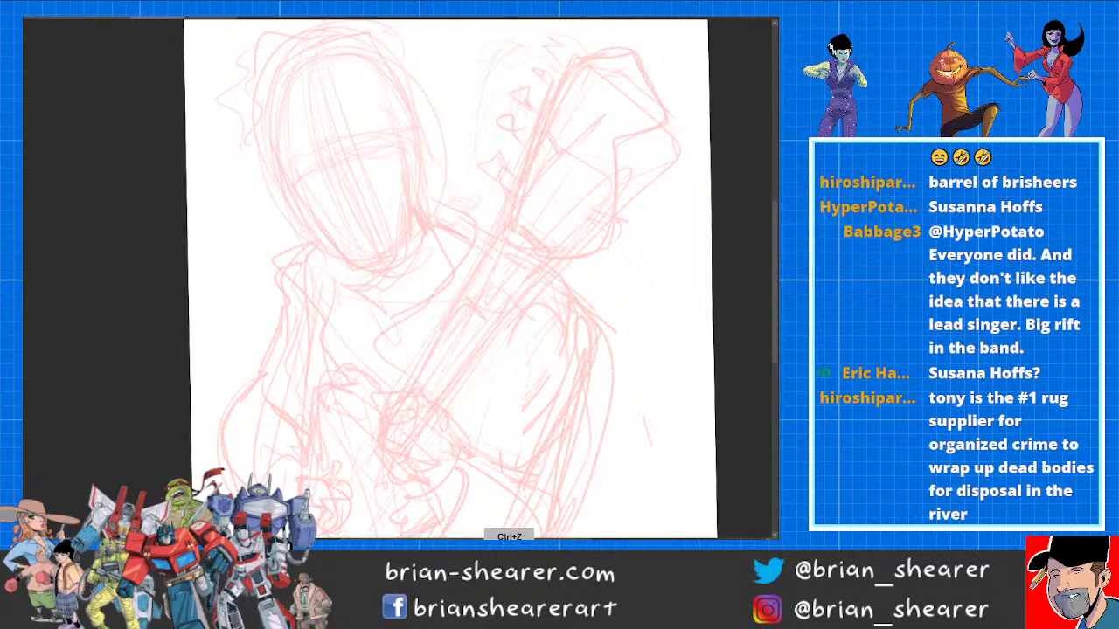
# Step: Sketch dark trial strokes for the face edge, jaw and cheek, then delete them
pyautogui.moveTo(277, 132)
pyautogui.mouseDown()
pyautogui.moveTo(294, 186)
pyautogui.moveTo(280, 150)
pyautogui.moveTo(287, 175)
pyautogui.moveTo(359, 259)
pyautogui.mouseUp()
pyautogui.moveTo(306, 210); pyautogui.dragTo(359, 266)
pyautogui.moveTo(322, 227)
pyautogui.mouseDown()
pyautogui.moveTo(367, 268)
pyautogui.moveTo(400, 260)
pyautogui.mouseUp()
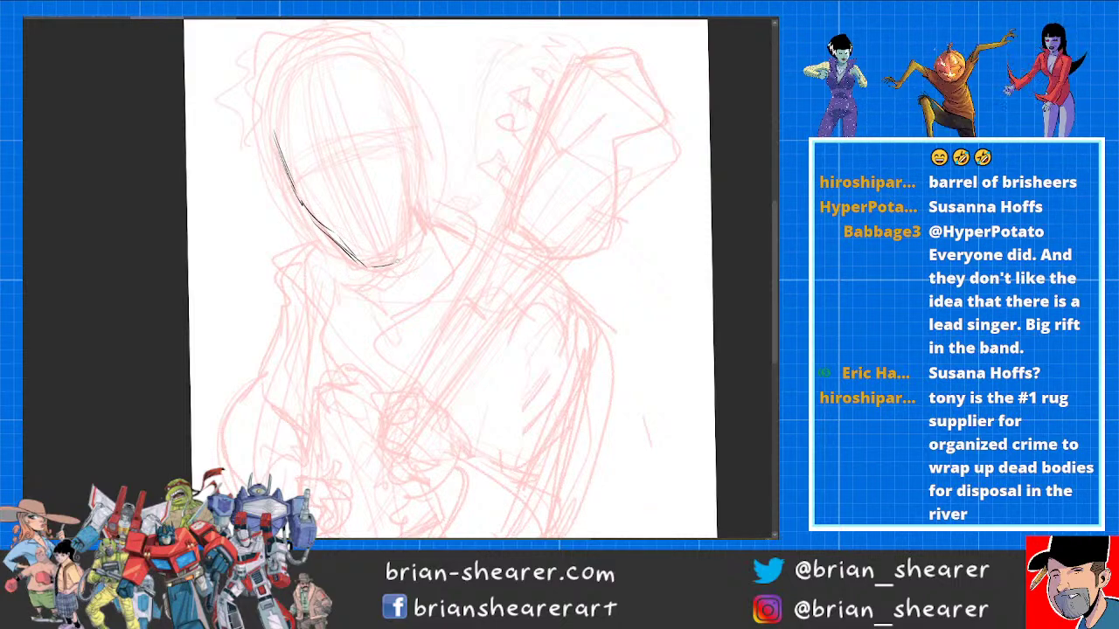
pyautogui.moveTo(403, 166)
pyautogui.mouseDown()
pyautogui.moveTo(411, 250)
pyautogui.moveTo(405, 172)
pyautogui.mouseUp()
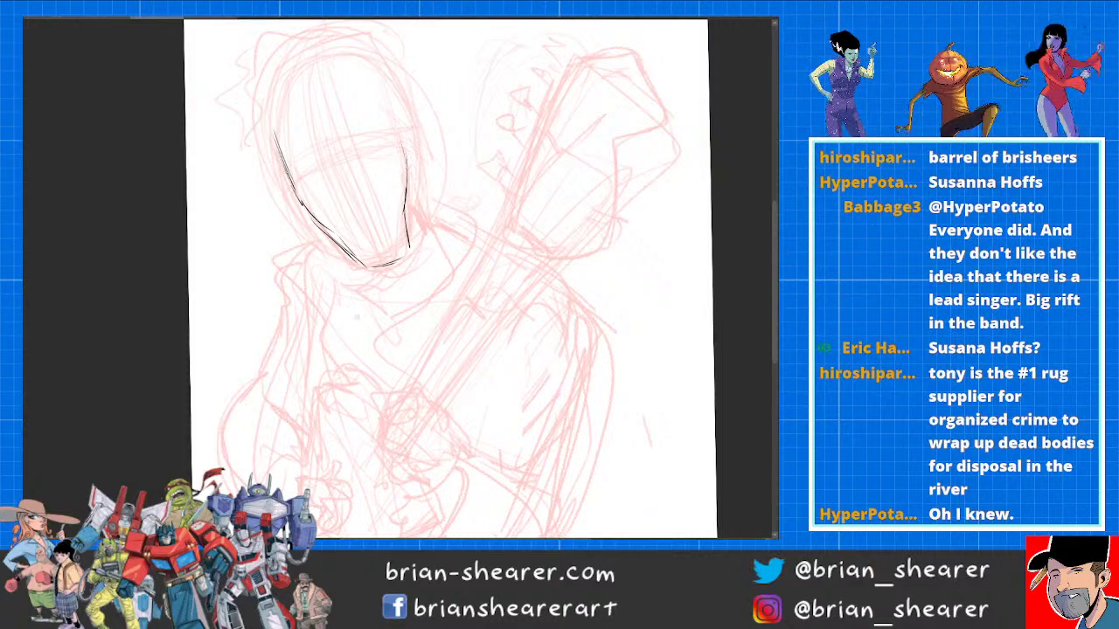
pyautogui.press('Delete')
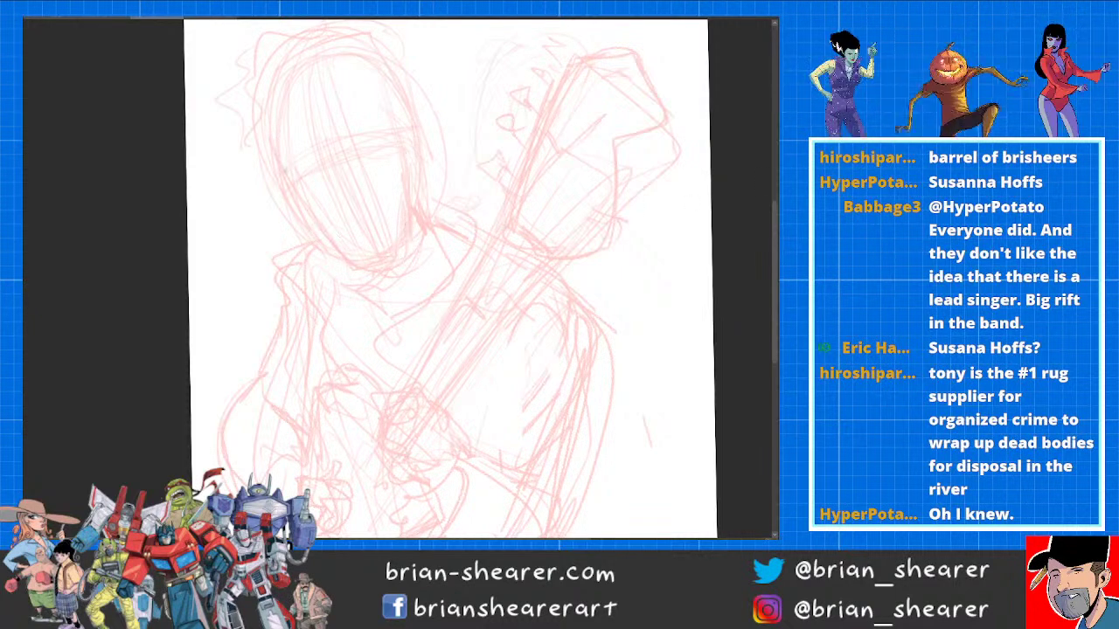
# Step: Trace both sides of the face in blue, extending the right outline up to the crown
pyautogui.moveTo(276, 141); pyautogui.dragTo(304, 208)
pyautogui.moveTo(283, 171)
pyautogui.mouseDown()
pyautogui.moveTo(372, 271)
pyautogui.moveTo(402, 260)
pyautogui.moveTo(418, 200)
pyautogui.mouseUp()
pyautogui.moveTo(295, 194); pyautogui.dragTo(360, 264)
pyautogui.moveTo(400, 157)
pyautogui.mouseDown()
pyautogui.moveTo(404, 257)
pyautogui.moveTo(421, 188)
pyautogui.moveTo(415, 146)
pyautogui.mouseUp()
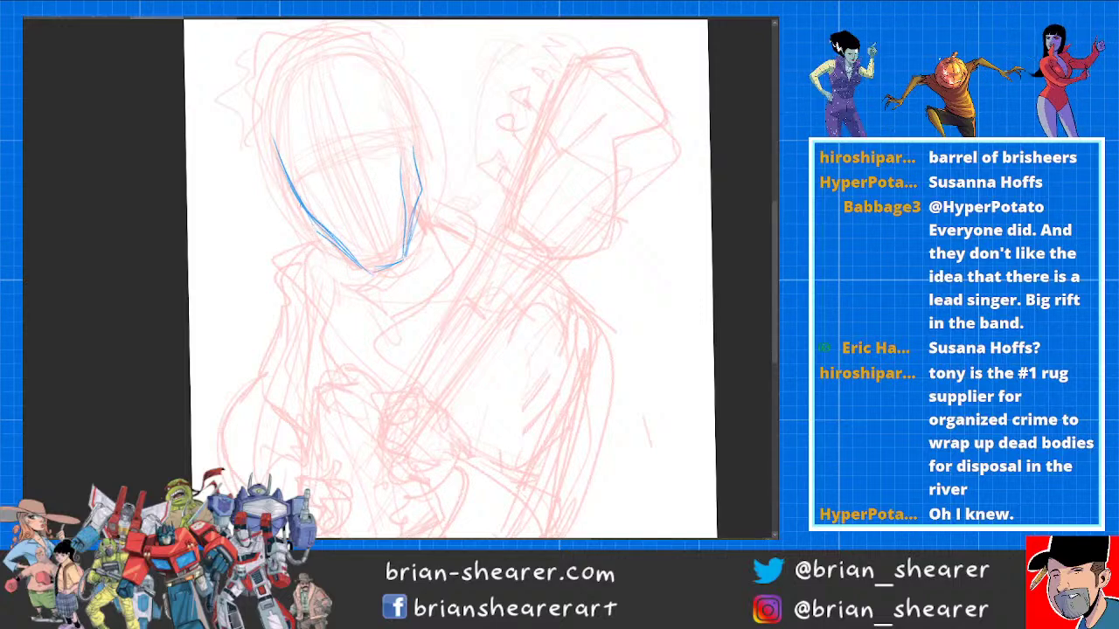
pyautogui.moveTo(294, 196); pyautogui.dragTo(360, 265)
pyautogui.moveTo(414, 161); pyautogui.dragTo(407, 260)
pyautogui.moveTo(411, 146); pyautogui.dragTo(413, 161)
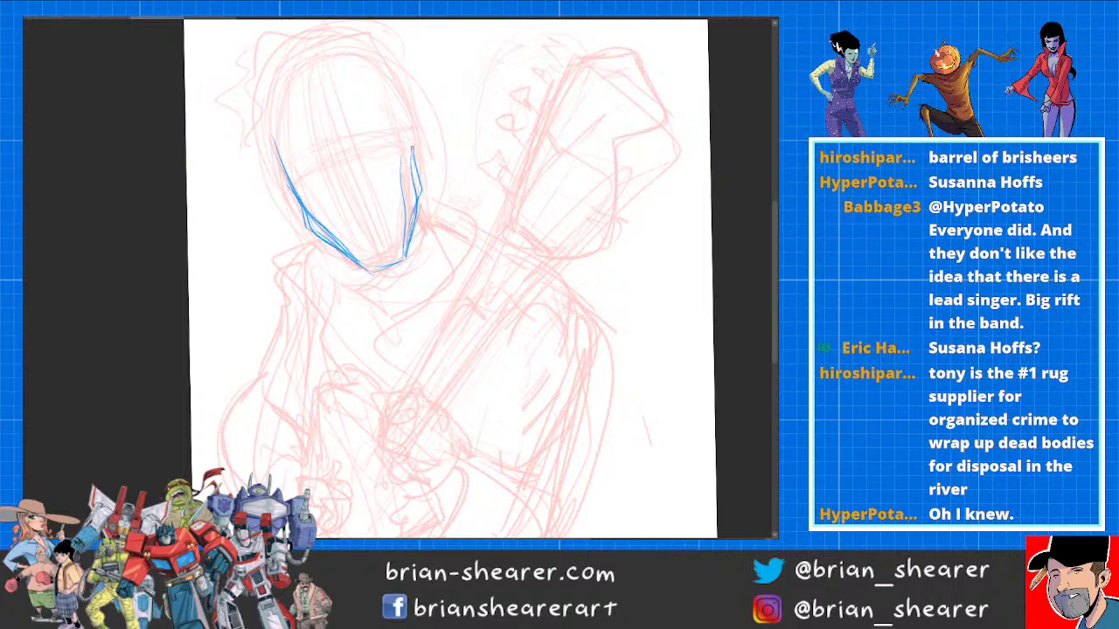
pyautogui.moveTo(417, 115)
pyautogui.mouseDown()
pyautogui.moveTo(424, 168)
pyautogui.moveTo(422, 95)
pyautogui.moveTo(375, 42)
pyautogui.mouseUp()
pyautogui.moveTo(414, 86); pyautogui.dragTo(397, 61)
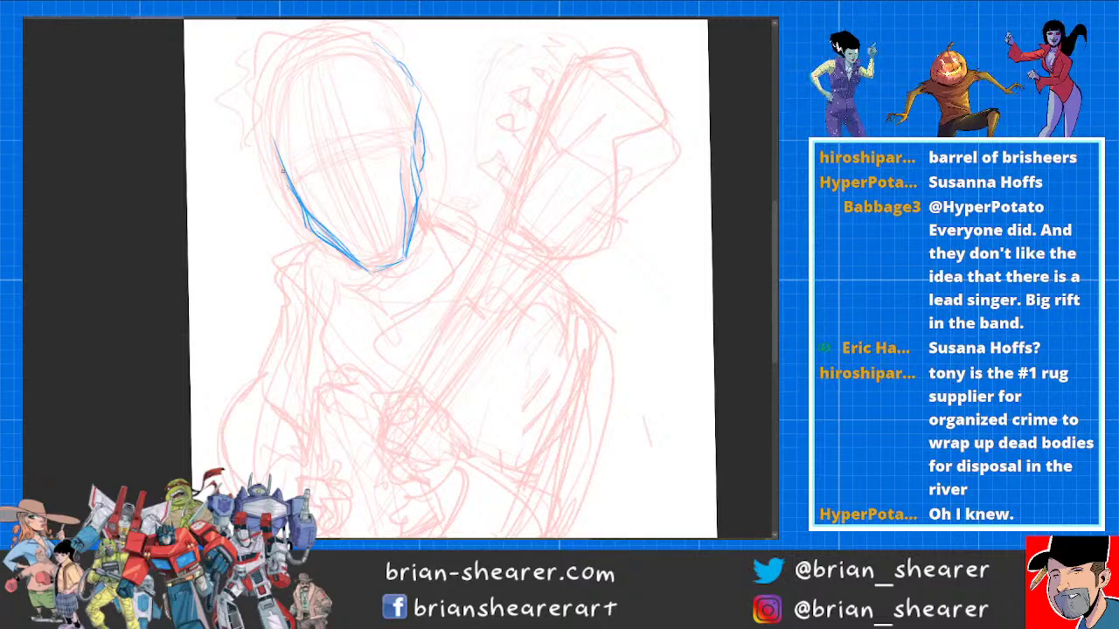
# Step: Draw the curling ear on the left side of the head
pyautogui.moveTo(276, 163); pyautogui.dragTo(284, 172)
pyautogui.moveTo(272, 110)
pyautogui.mouseDown()
pyautogui.moveTo(276, 186)
pyautogui.moveTo(248, 169)
pyautogui.mouseUp()
pyautogui.moveTo(254, 175); pyautogui.dragTo(270, 214)
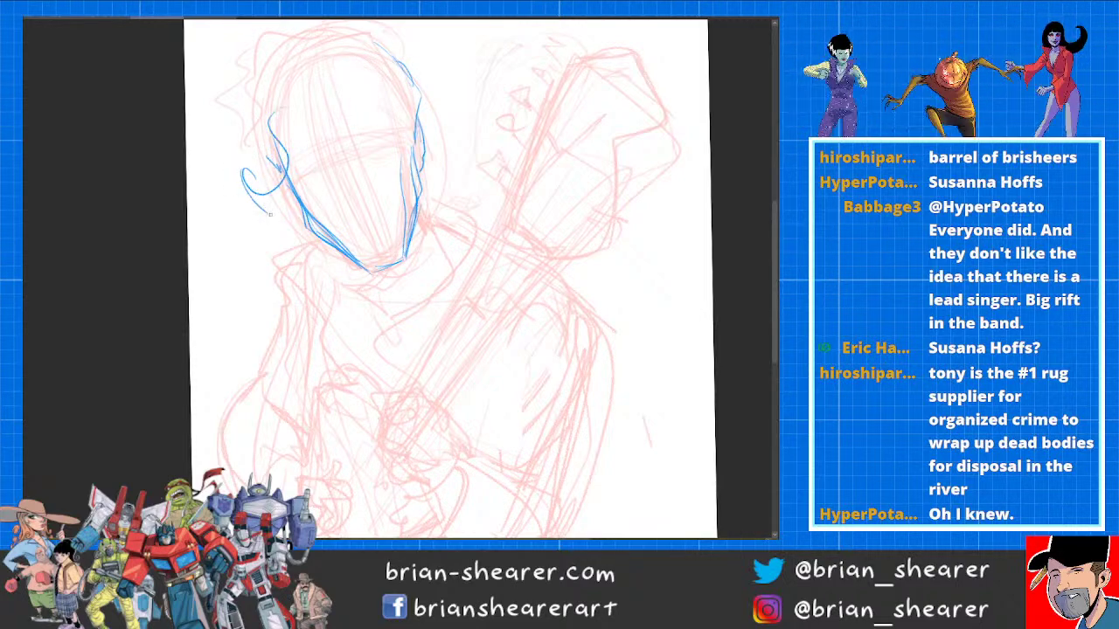
pyautogui.moveTo(294, 174); pyautogui.dragTo(267, 207)
pyautogui.moveTo(291, 142)
pyautogui.mouseDown()
pyautogui.moveTo(295, 106)
pyautogui.moveTo(281, 192)
pyautogui.moveTo(265, 215)
pyautogui.mouseUp()
# Step: Darken and reinforce the blue jaw and right cheek lines
pyautogui.moveTo(774, 231); pyautogui.dragTo(775, 215)
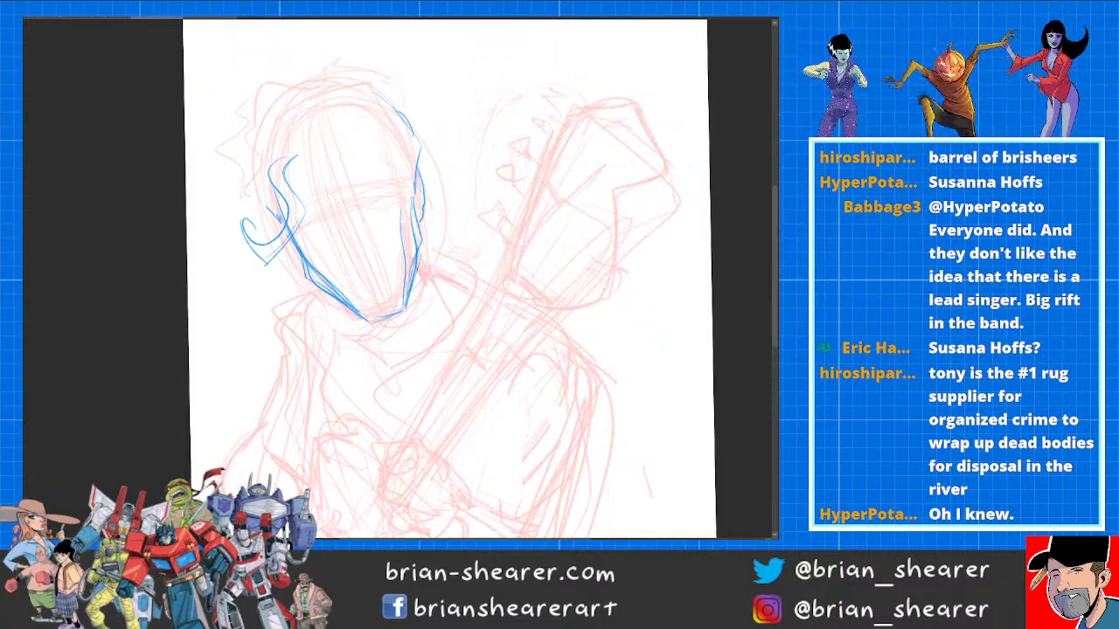
pyautogui.moveTo(302, 255); pyautogui.dragTo(360, 308)
pyautogui.moveTo(418, 211); pyautogui.dragTo(414, 262)
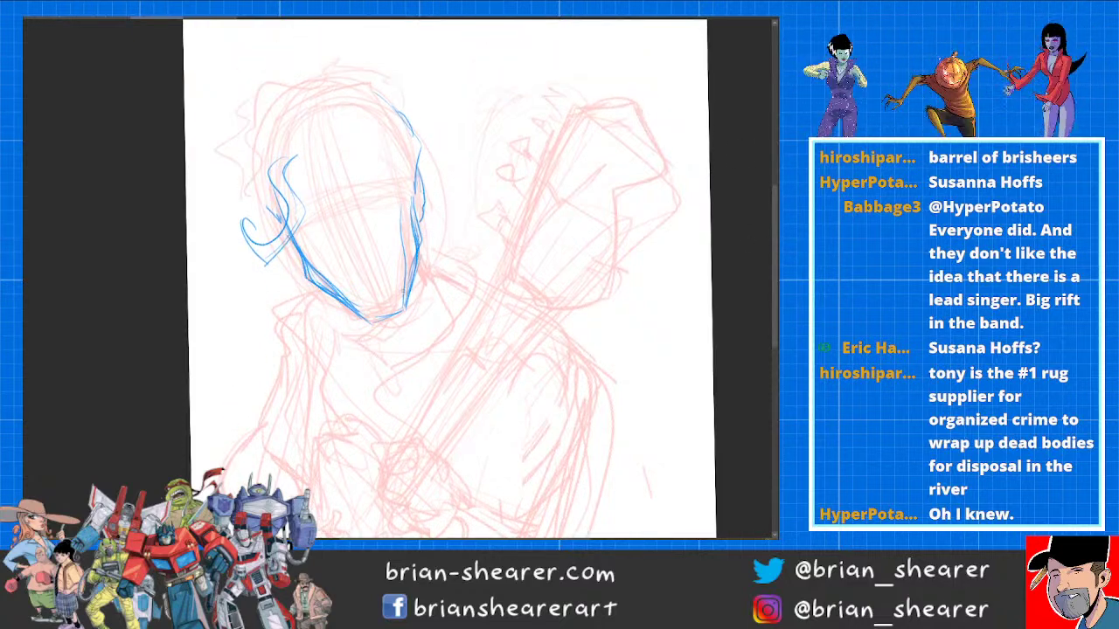
pyautogui.moveTo(325, 278); pyautogui.dragTo(350, 313)
pyautogui.moveTo(408, 217); pyautogui.dragTo(404, 308)
pyautogui.moveTo(287, 227); pyautogui.dragTo(313, 281)
pyautogui.moveTo(420, 218); pyautogui.dragTo(405, 304)
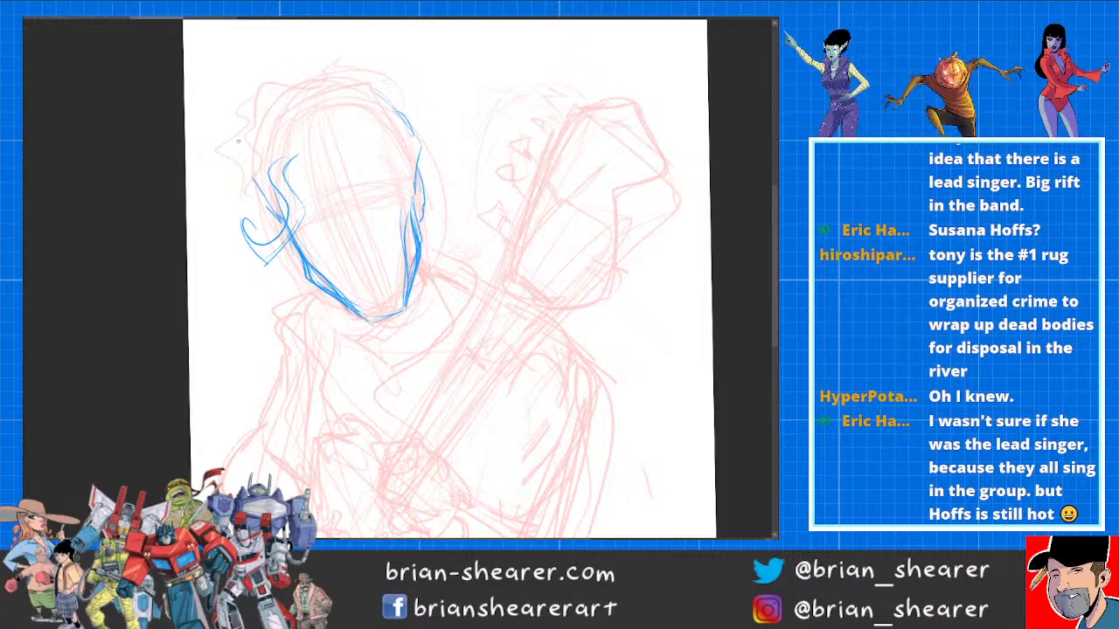
# Step: Outline the hair over the top of the head, with side curls and a forehead lock
pyautogui.moveTo(237, 143)
pyautogui.mouseDown()
pyautogui.moveTo(229, 168)
pyautogui.moveTo(253, 180)
pyautogui.mouseUp()
pyautogui.moveTo(232, 140)
pyautogui.mouseDown()
pyautogui.moveTo(267, 83)
pyautogui.moveTo(328, 73)
pyautogui.mouseUp()
pyautogui.moveTo(293, 87)
pyautogui.mouseDown()
pyautogui.moveTo(258, 80)
pyautogui.moveTo(233, 136)
pyautogui.mouseUp()
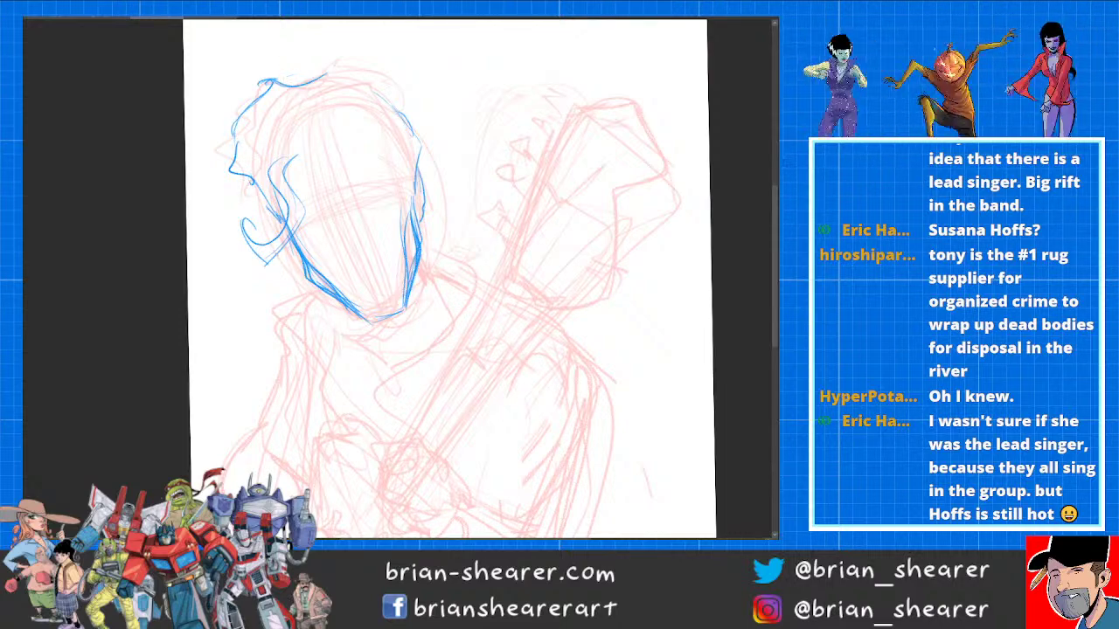
pyautogui.moveTo(282, 85)
pyautogui.mouseDown()
pyautogui.moveTo(342, 66)
pyautogui.moveTo(403, 91)
pyautogui.mouseUp()
pyautogui.moveTo(269, 167)
pyautogui.mouseDown()
pyautogui.moveTo(304, 133)
pyautogui.moveTo(316, 138)
pyautogui.moveTo(283, 181)
pyautogui.moveTo(287, 230)
pyautogui.moveTo(244, 231)
pyautogui.moveTo(255, 234)
pyautogui.moveTo(242, 220)
pyautogui.mouseUp()
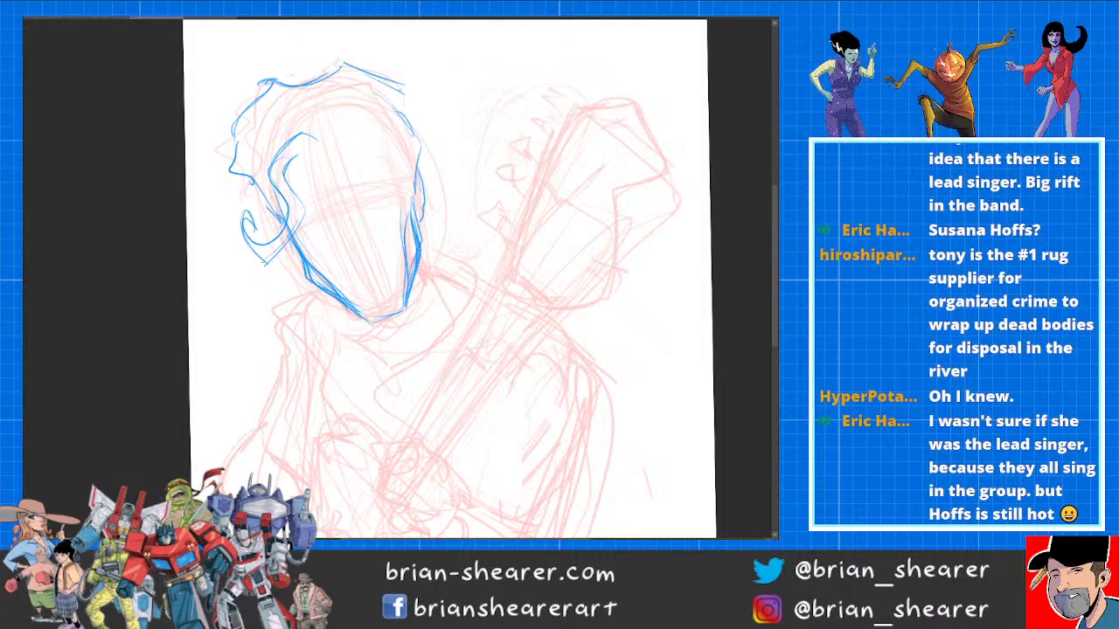
pyautogui.moveTo(301, 146); pyautogui.dragTo(281, 182)
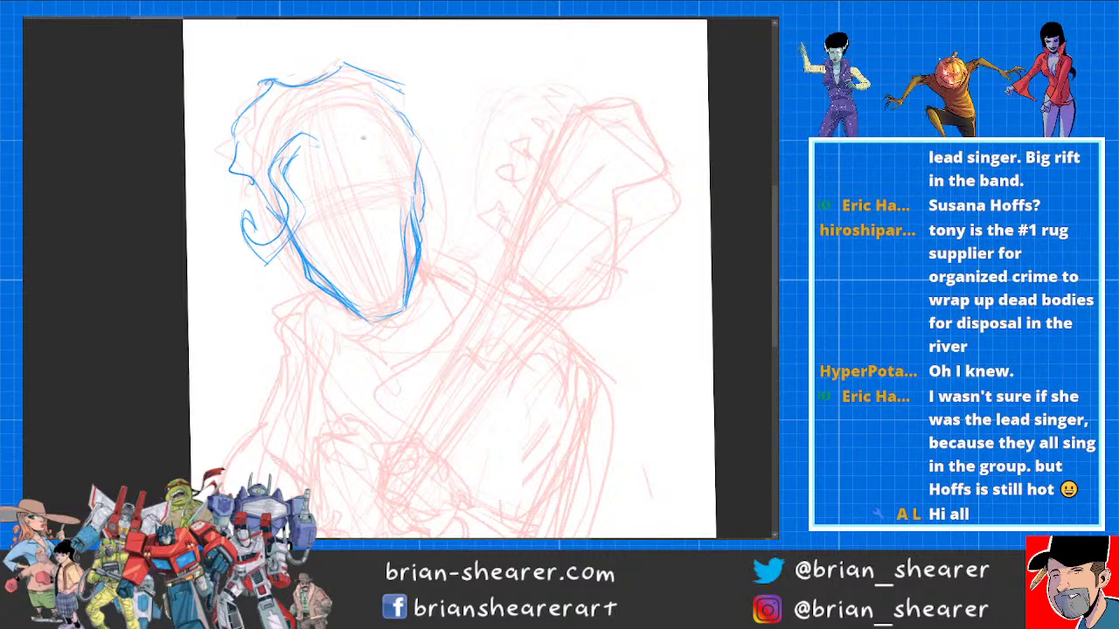
pyautogui.moveTo(362, 139)
pyautogui.mouseDown()
pyautogui.moveTo(379, 172)
pyautogui.moveTo(361, 172)
pyautogui.moveTo(360, 142)
pyautogui.moveTo(339, 138)
pyautogui.moveTo(380, 165)
pyautogui.moveTo(367, 133)
pyautogui.moveTo(337, 131)
pyautogui.moveTo(323, 147)
pyautogui.moveTo(321, 101)
pyautogui.mouseUp()
# Step: Extend the hair outline rightward and draw the left brow and both eyes
pyautogui.moveTo(393, 84)
pyautogui.mouseDown()
pyautogui.moveTo(426, 110)
pyautogui.moveTo(450, 152)
pyautogui.moveTo(428, 183)
pyautogui.moveTo(392, 160)
pyautogui.moveTo(281, 173)
pyautogui.mouseUp()
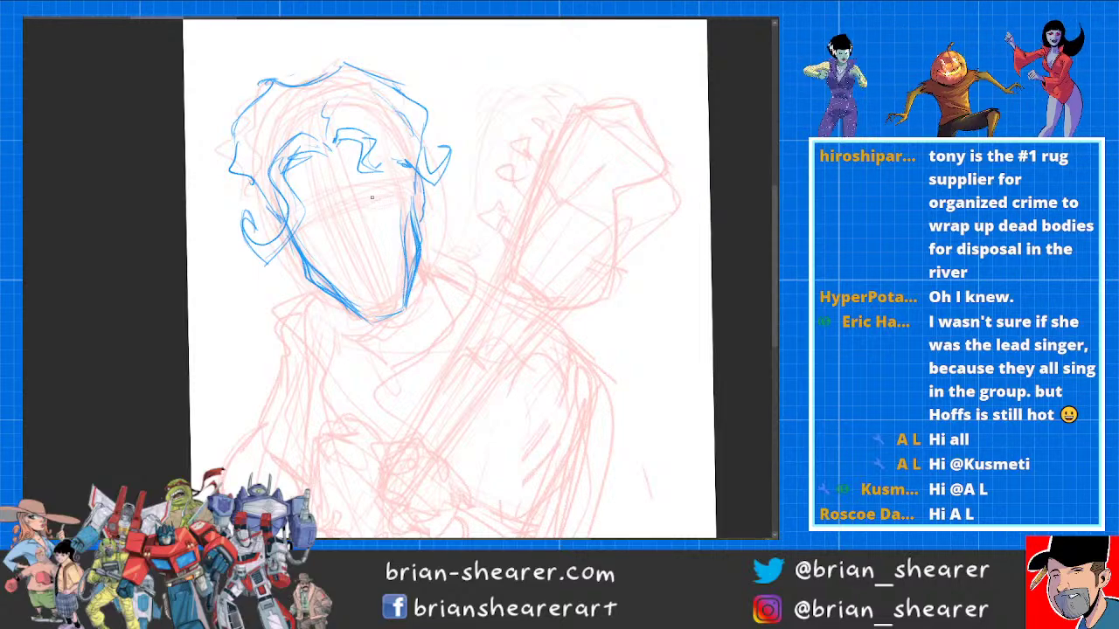
pyautogui.moveTo(389, 182)
pyautogui.mouseDown()
pyautogui.moveTo(367, 200)
pyautogui.moveTo(389, 183)
pyautogui.moveTo(397, 190)
pyautogui.mouseUp()
pyautogui.moveTo(337, 208)
pyautogui.mouseDown()
pyautogui.moveTo(306, 210)
pyautogui.moveTo(306, 222)
pyautogui.mouseUp()
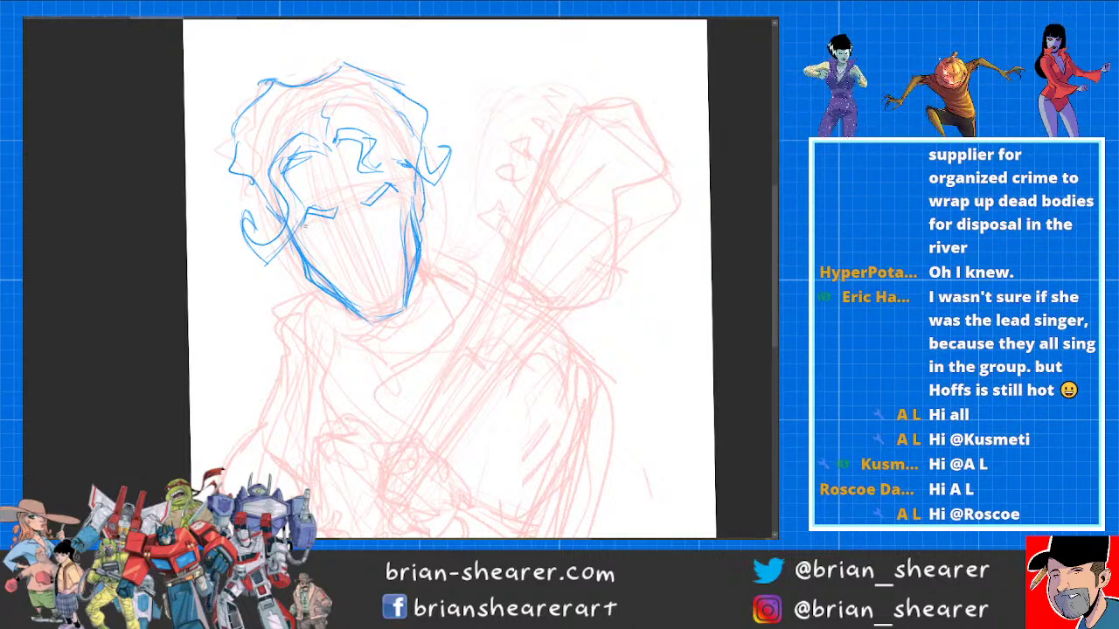
pyautogui.moveTo(306, 229)
pyautogui.mouseDown()
pyautogui.moveTo(331, 217)
pyautogui.moveTo(304, 228)
pyautogui.mouseUp()
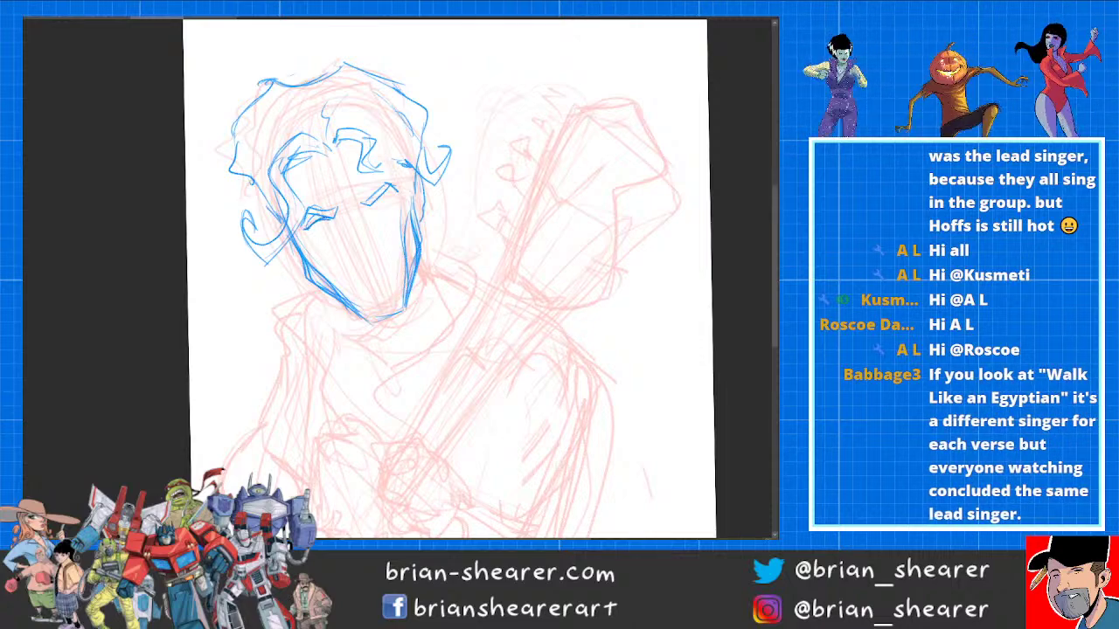
pyautogui.moveTo(391, 200); pyautogui.dragTo(311, 229)
pyautogui.moveTo(319, 222); pyautogui.dragTo(313, 233)
pyautogui.moveTo(324, 226); pyautogui.dragTo(306, 232)
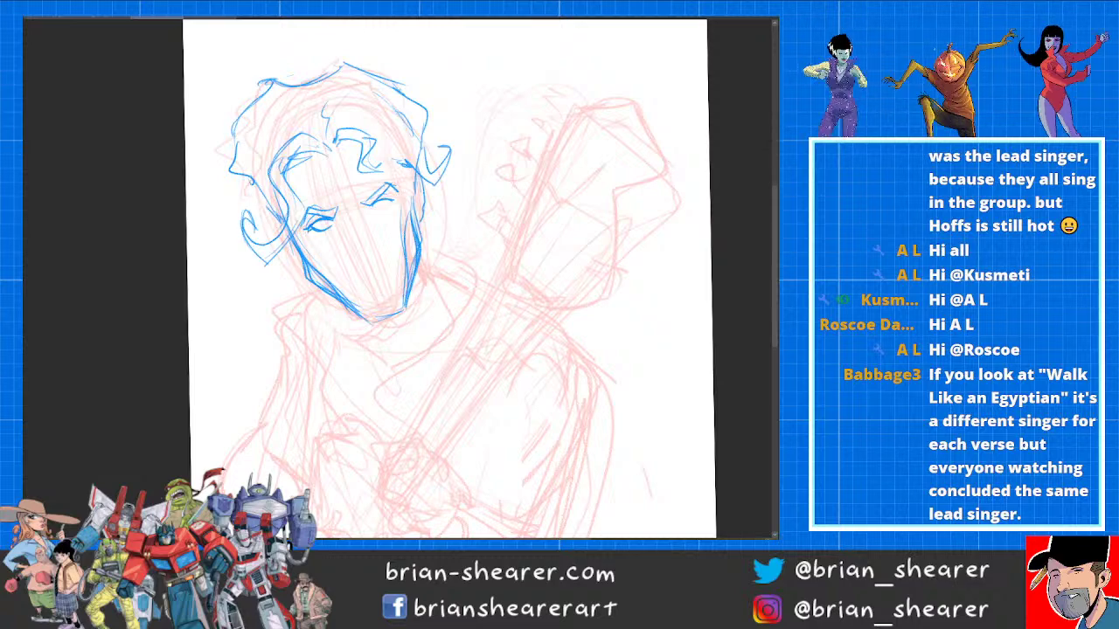
pyautogui.moveTo(395, 196)
pyautogui.mouseDown()
pyautogui.moveTo(377, 199)
pyautogui.moveTo(370, 213)
pyautogui.moveTo(380, 214)
pyautogui.mouseUp()
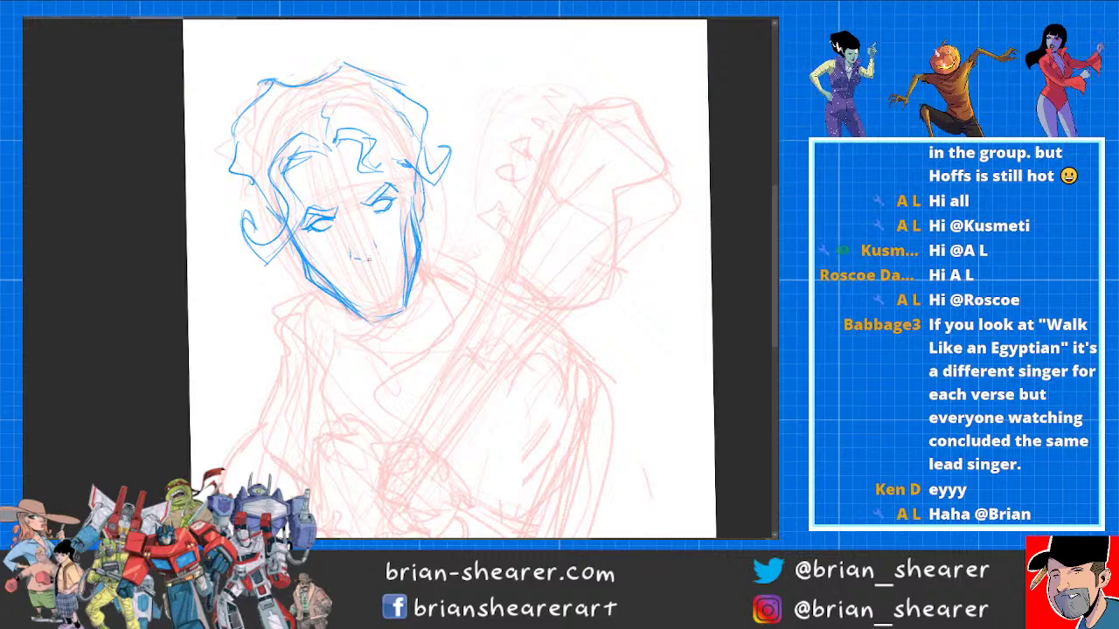
# Step: Add the nose, mouth with its corner, lower lip and a line above the left eye
pyautogui.moveTo(374, 243)
pyautogui.mouseDown()
pyautogui.moveTo(367, 261)
pyautogui.moveTo(378, 250)
pyautogui.mouseUp()
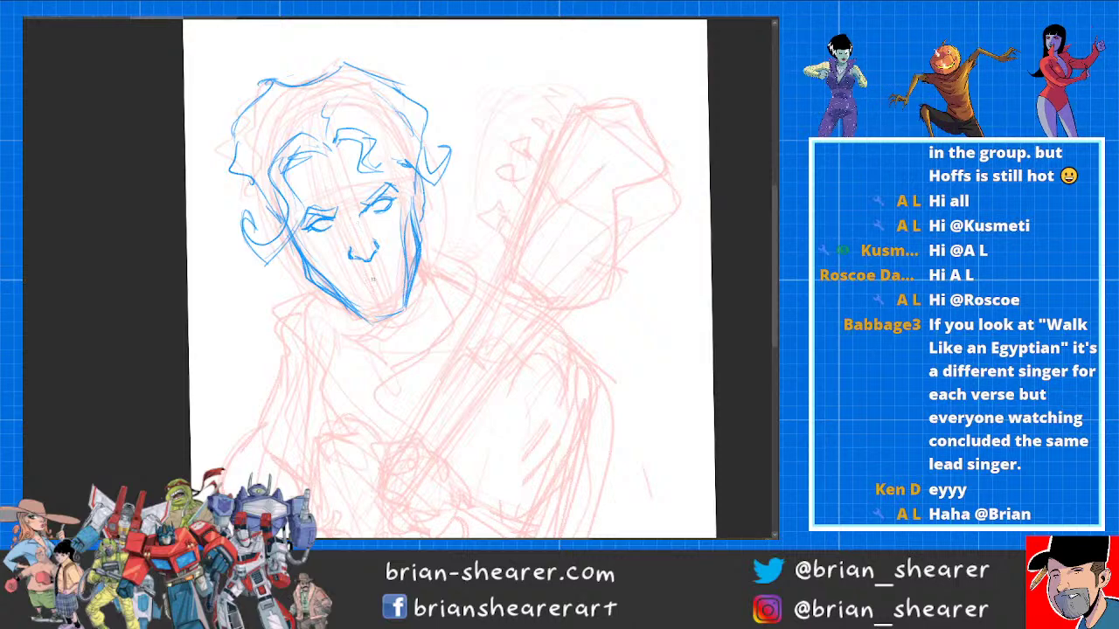
pyautogui.moveTo(348, 277)
pyautogui.mouseDown()
pyautogui.moveTo(389, 260)
pyautogui.moveTo(344, 278)
pyautogui.mouseUp()
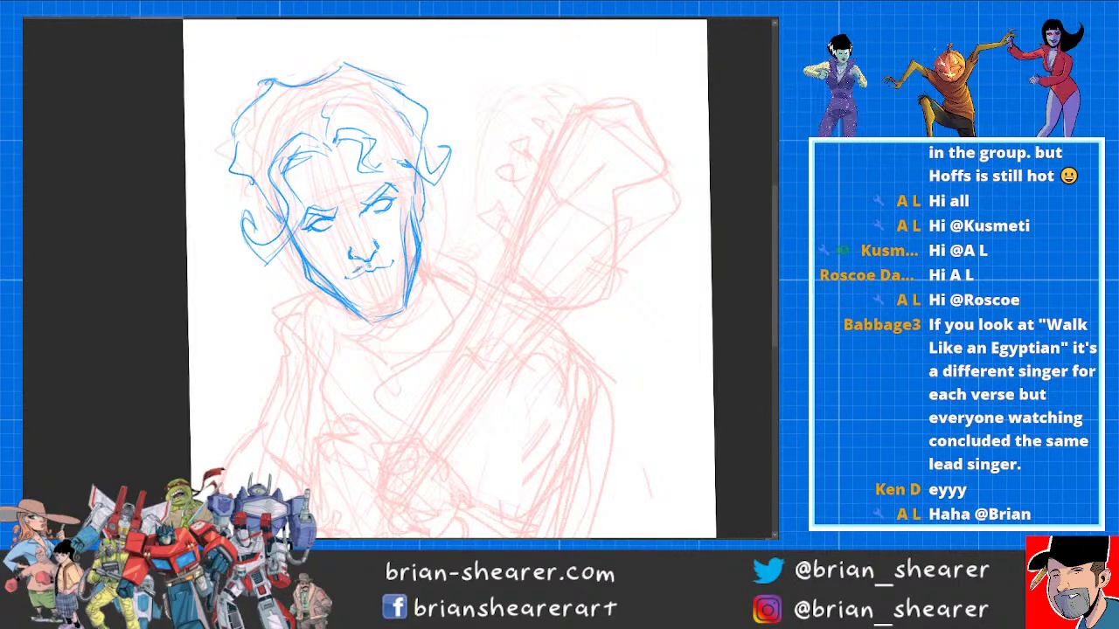
pyautogui.moveTo(342, 278); pyautogui.dragTo(393, 258)
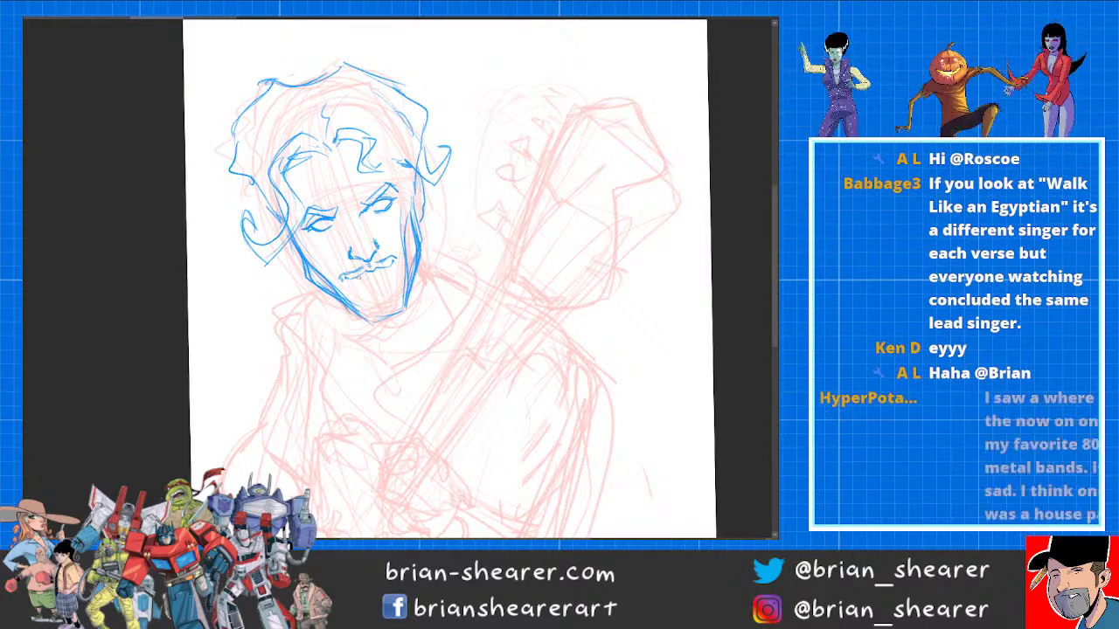
pyautogui.moveTo(366, 281); pyautogui.dragTo(383, 282)
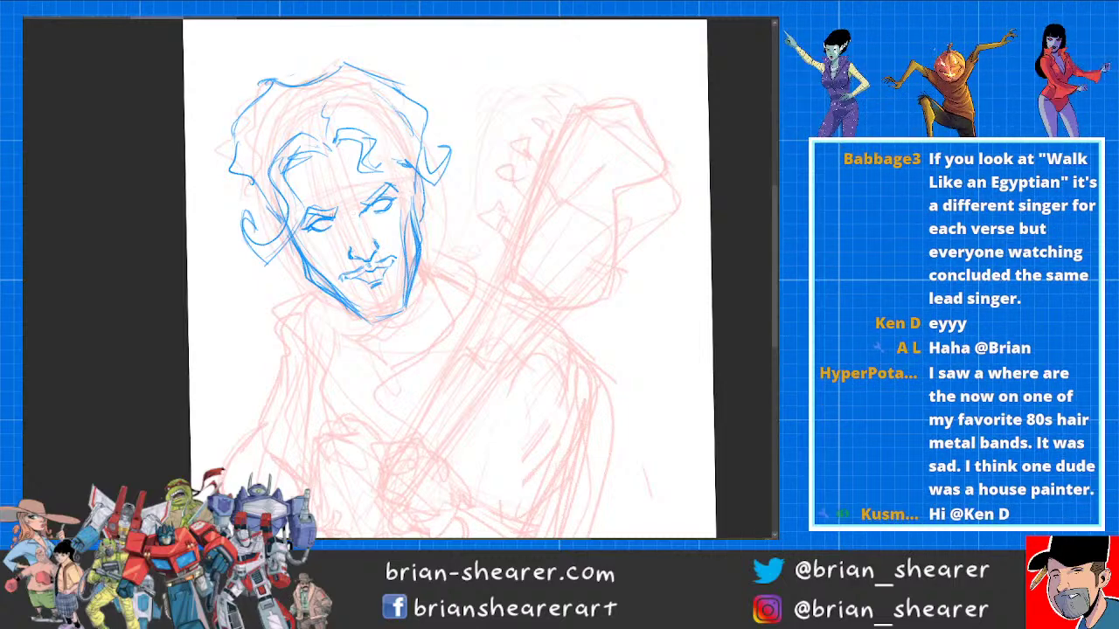
pyautogui.moveTo(333, 218); pyautogui.dragTo(337, 205)
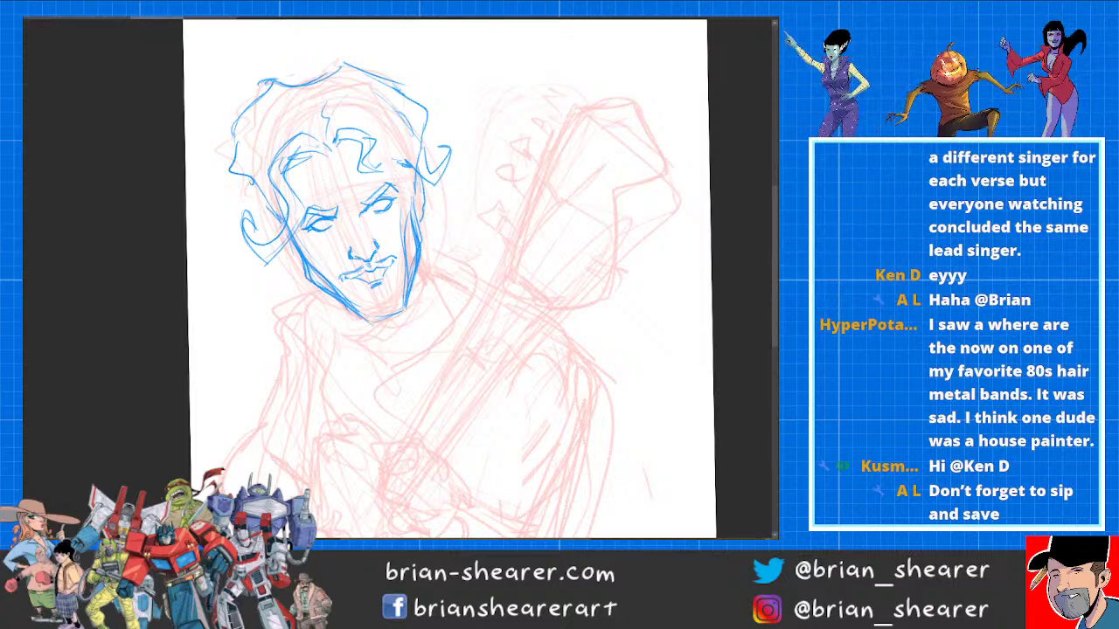
# Step: Save the drawing as 'merlin' in a folder on the Data (G:) drive
pyautogui.hotkey('alt', 'f')
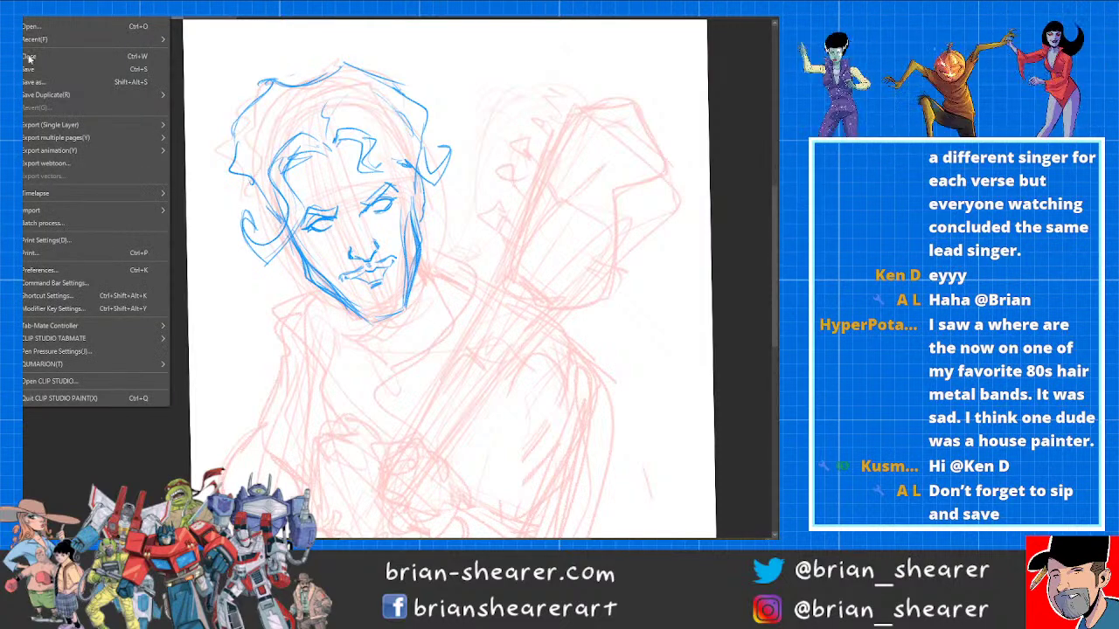
pyautogui.click(42, 83)
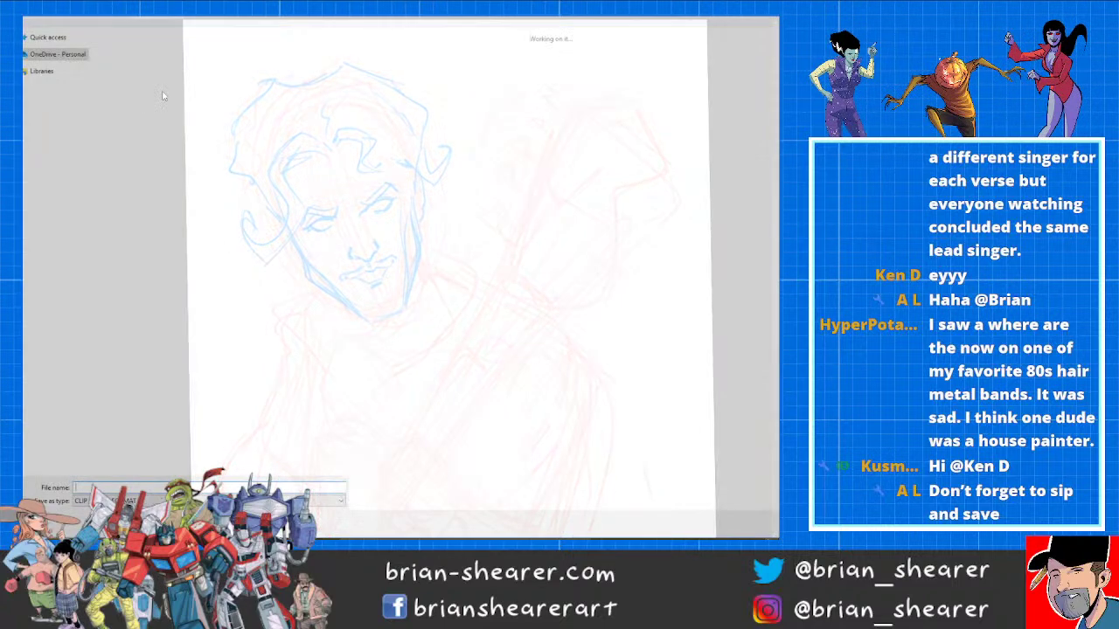
pyautogui.click(54, 104)
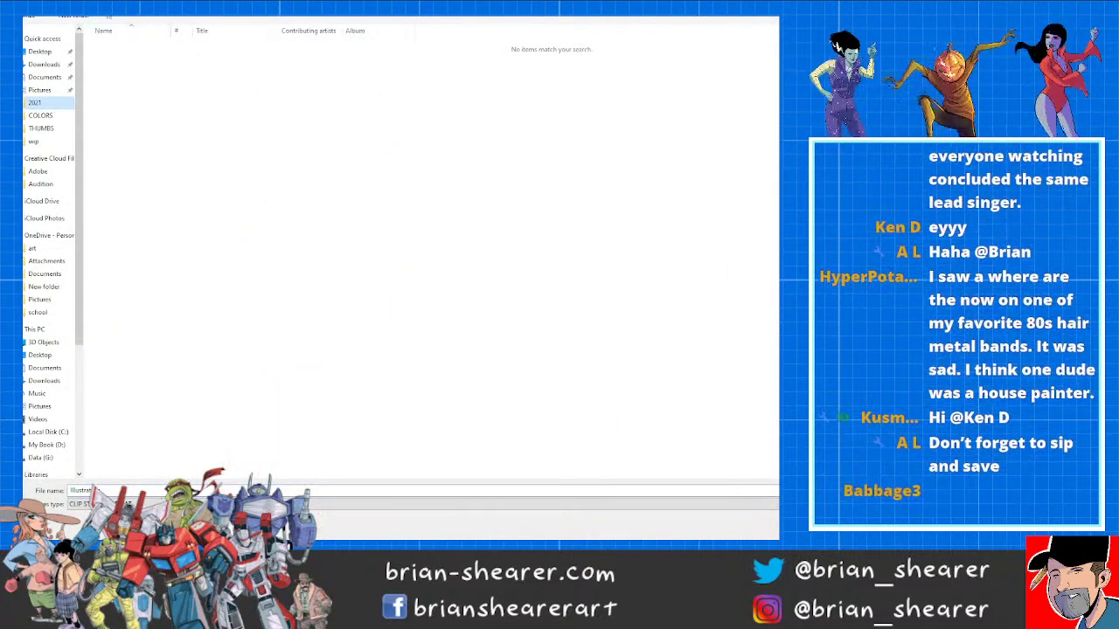
pyautogui.click(39, 116)
pyautogui.click(41, 457)
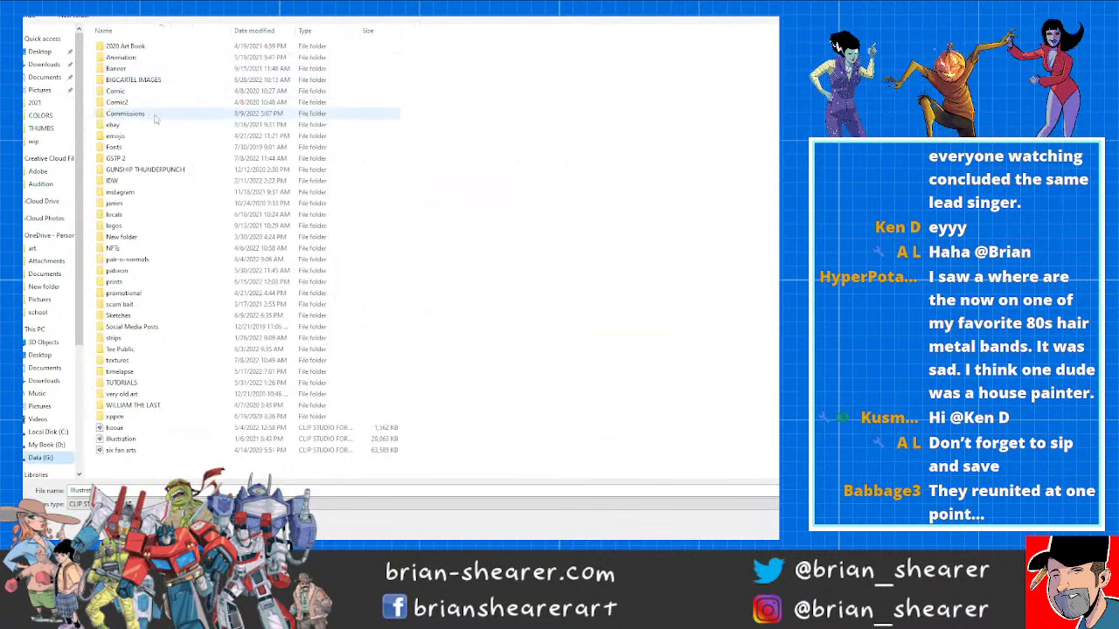
pyautogui.doubleClick(157, 118)
pyautogui.doubleClick(207, 490)
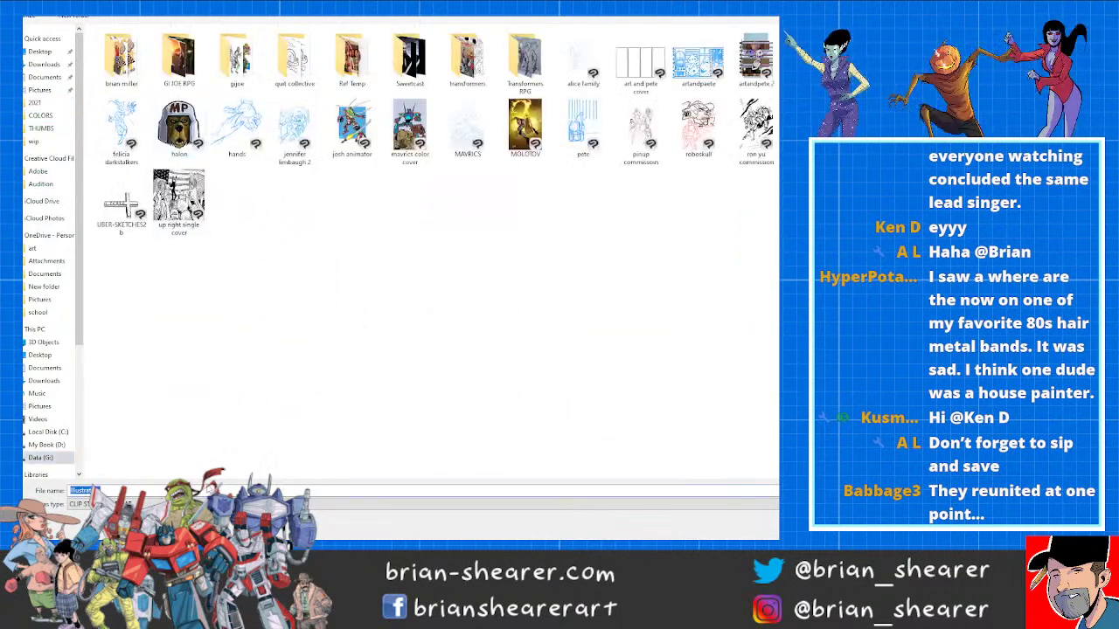
pyautogui.write('merlin')
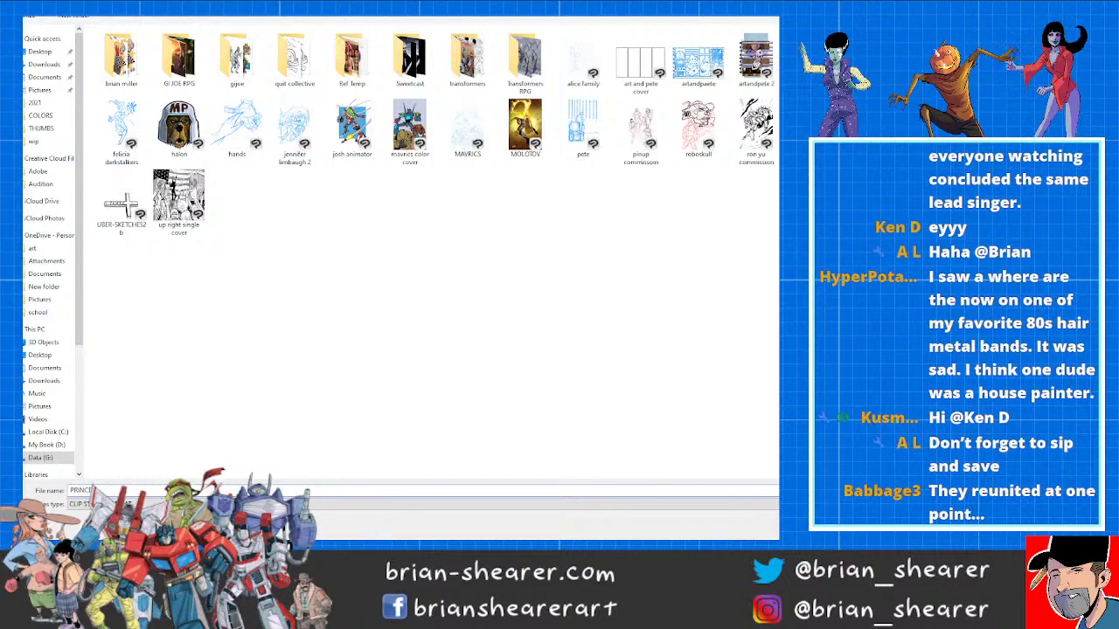
pyautogui.press('Return')
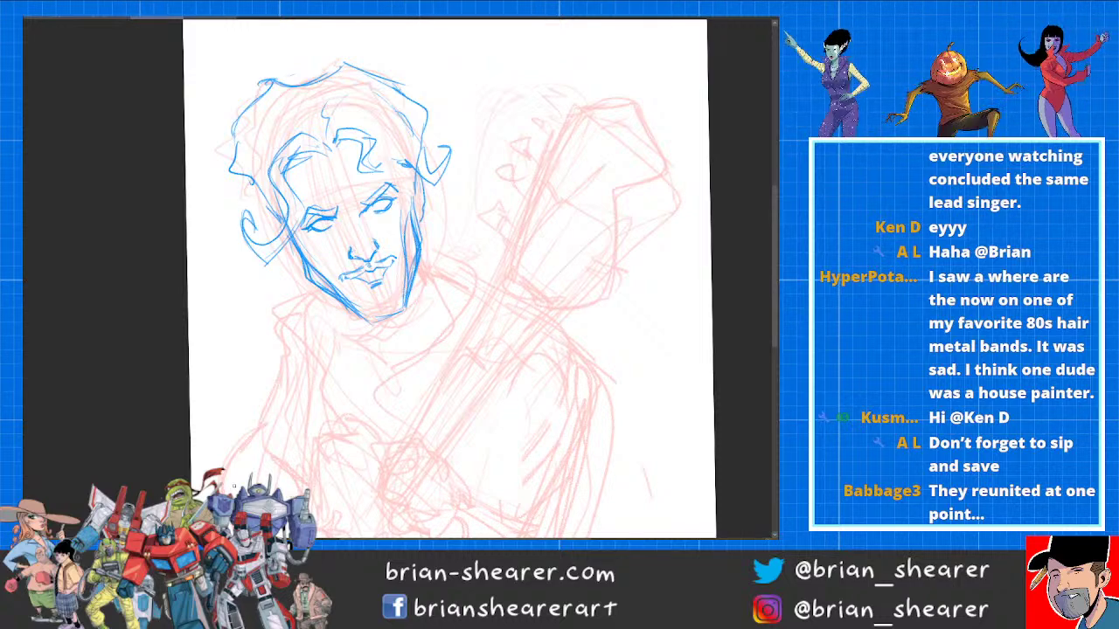
# Step: Add a stroke to the right hair, touch up near the ear, and ink neck, chest and left collar lines
pyautogui.moveTo(776, 221); pyautogui.dragTo(776, 215)
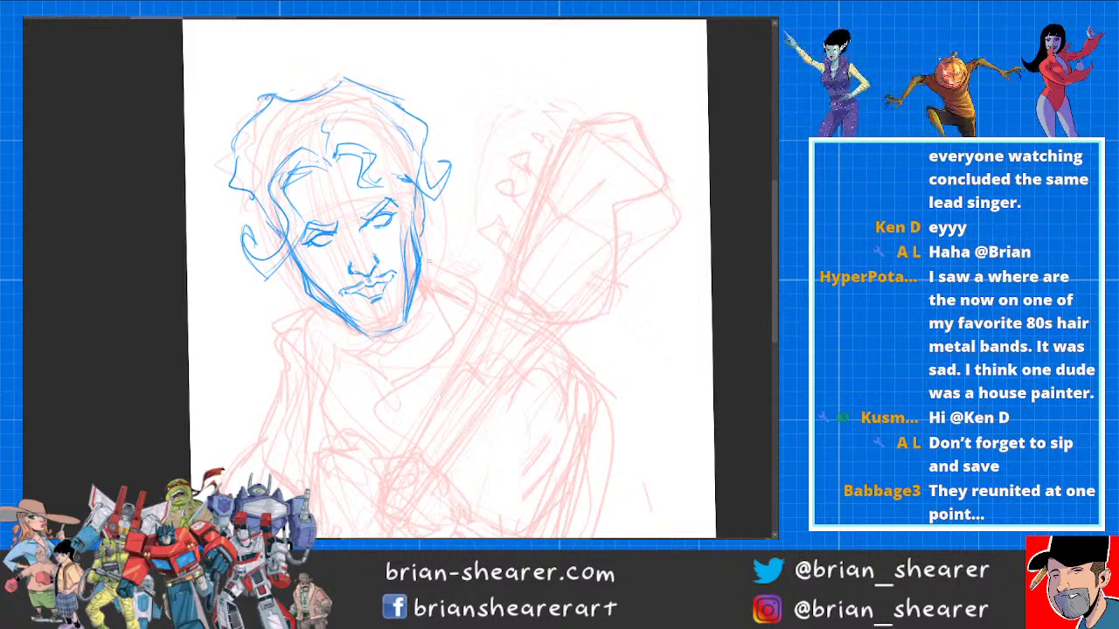
pyautogui.moveTo(423, 188); pyautogui.dragTo(422, 234)
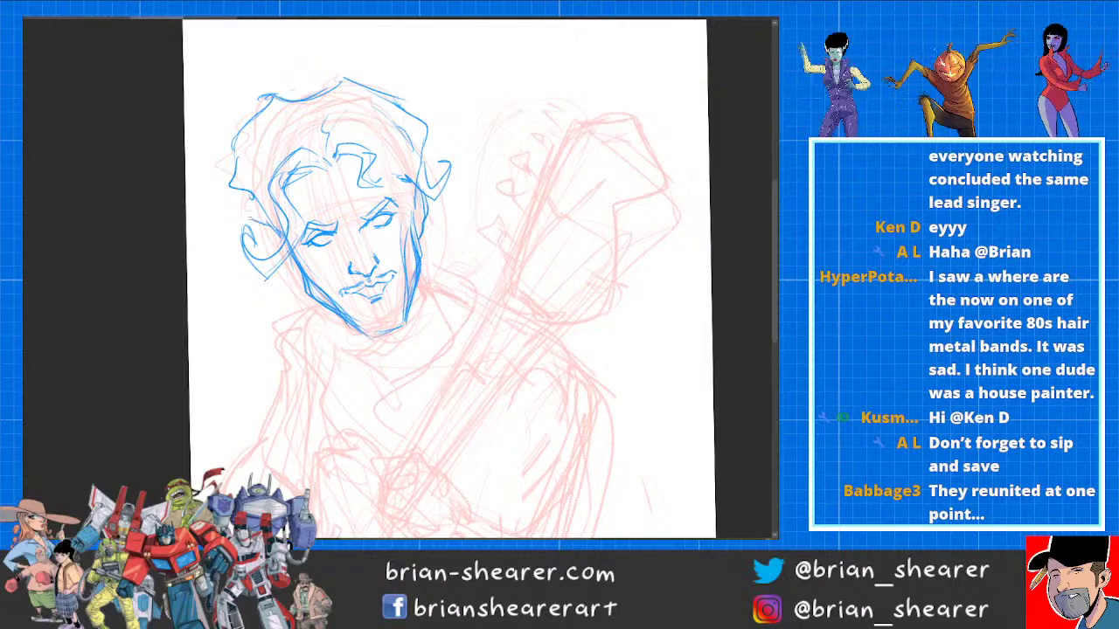
pyautogui.moveTo(270, 228)
pyautogui.mouseDown()
pyautogui.moveTo(299, 272)
pyautogui.moveTo(268, 229)
pyautogui.mouseUp()
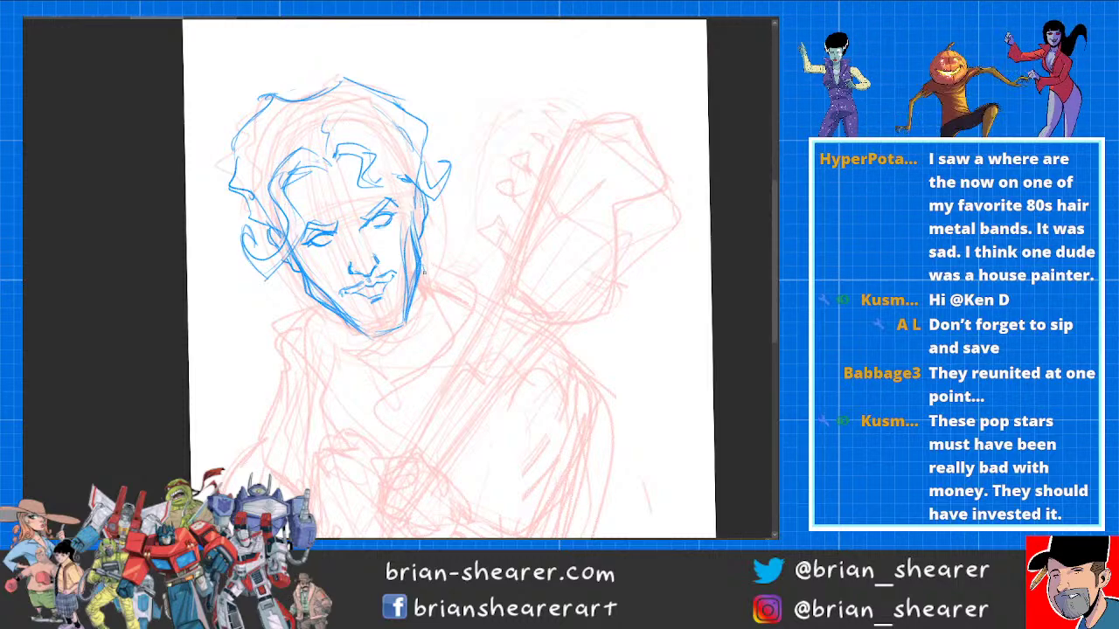
pyautogui.moveTo(425, 271); pyautogui.dragTo(465, 304)
pyautogui.moveTo(444, 317); pyautogui.dragTo(388, 394)
pyautogui.moveTo(320, 307)
pyautogui.mouseDown()
pyautogui.moveTo(273, 347)
pyautogui.moveTo(291, 369)
pyautogui.mouseUp()
# Step: Thicken the eyebrows and jaw, and ink the left iris, nose bridge, under-lip line and right temple
pyautogui.moveTo(337, 223)
pyautogui.mouseDown()
pyautogui.moveTo(312, 229)
pyautogui.moveTo(365, 223)
pyautogui.moveTo(382, 203)
pyautogui.mouseUp()
pyautogui.moveTo(308, 280)
pyautogui.mouseDown()
pyautogui.moveTo(338, 320)
pyautogui.moveTo(312, 310)
pyautogui.mouseUp()
pyautogui.moveTo(422, 245); pyautogui.dragTo(420, 266)
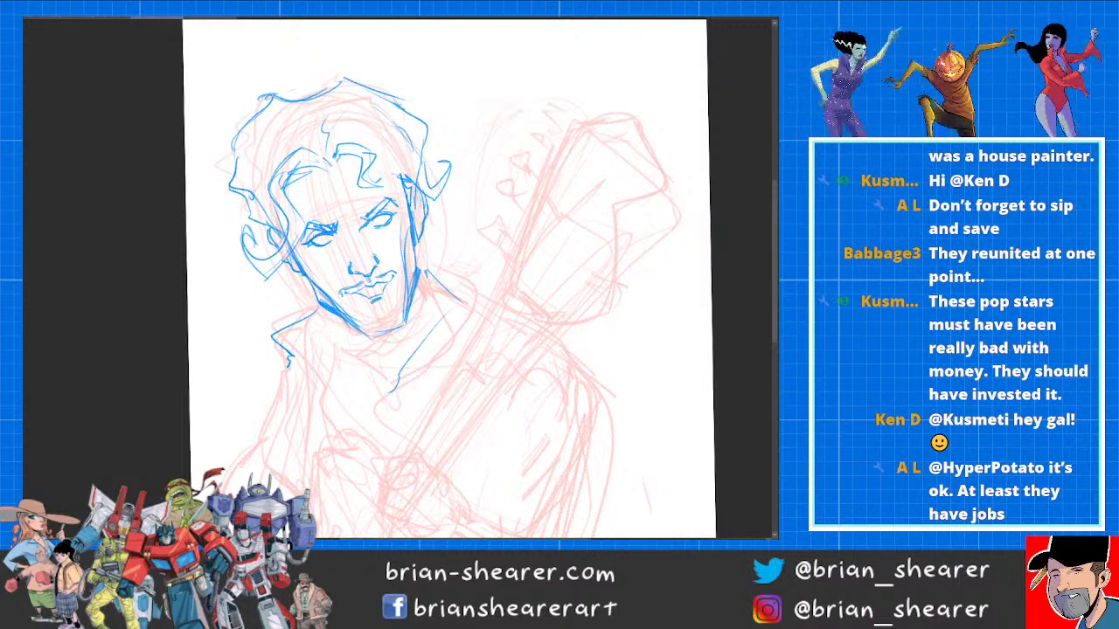
pyautogui.moveTo(318, 236); pyautogui.dragTo(382, 220)
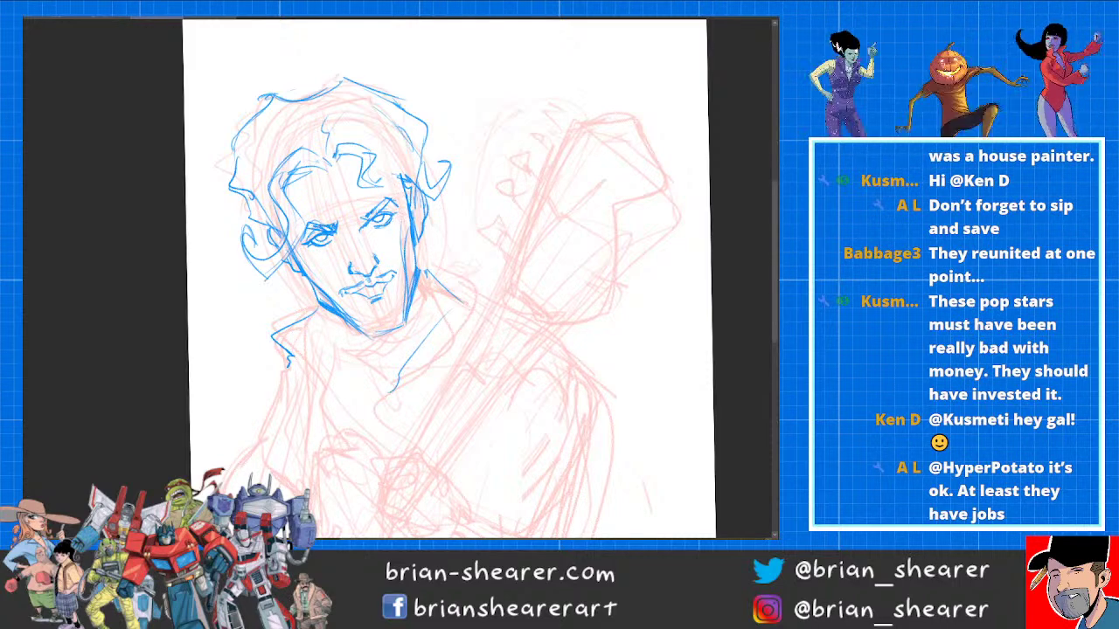
pyautogui.moveTo(360, 227); pyautogui.dragTo(372, 260)
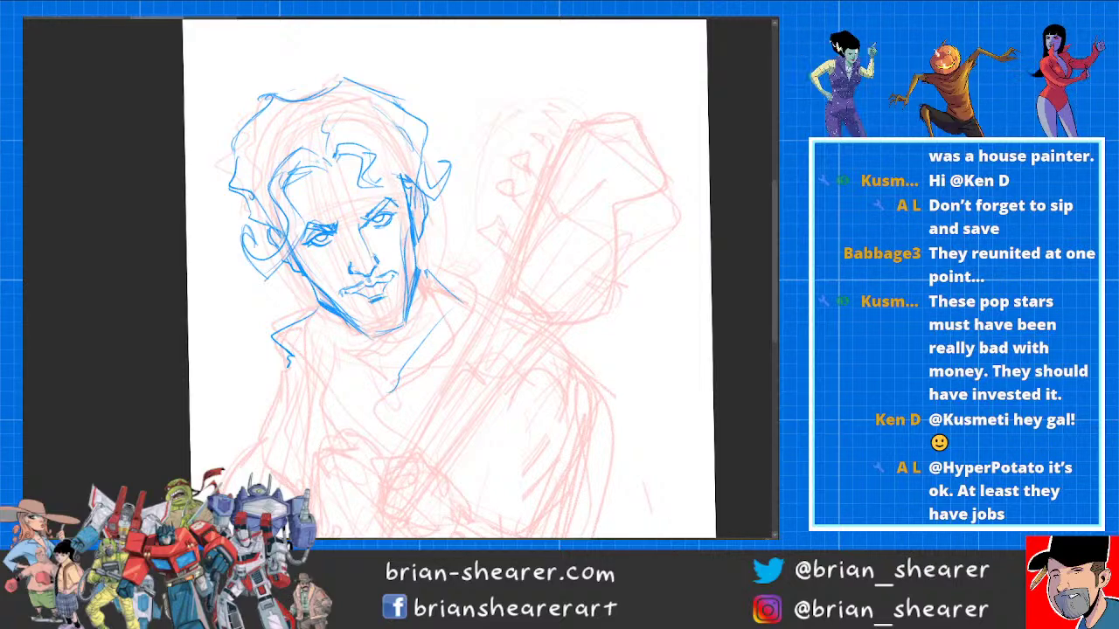
pyautogui.moveTo(390, 295); pyautogui.dragTo(366, 301)
pyautogui.moveTo(409, 189); pyautogui.dragTo(413, 224)
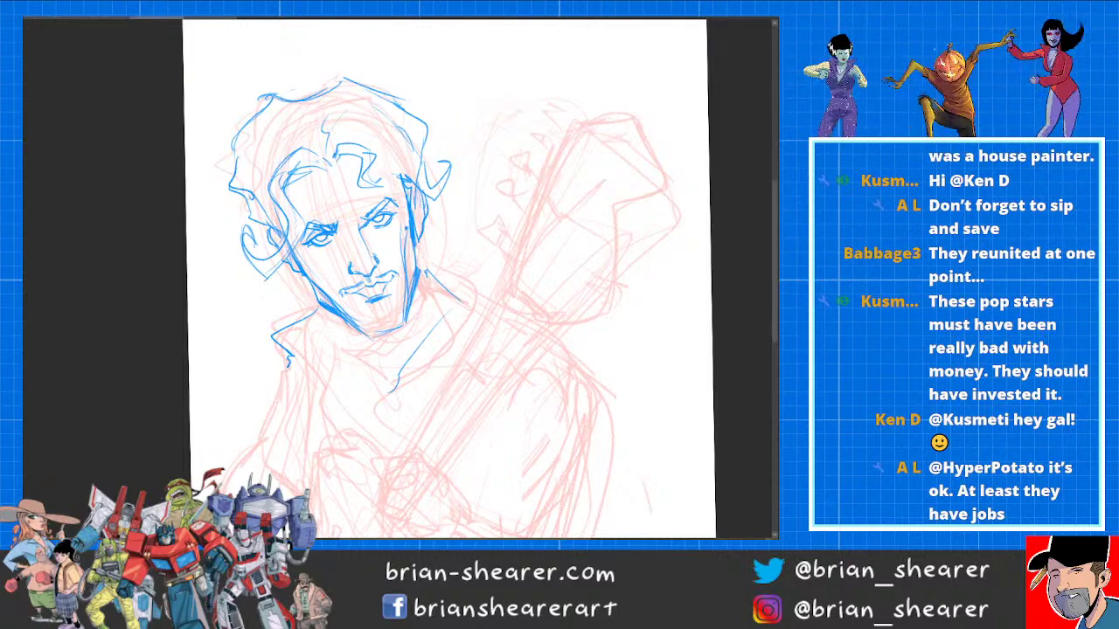
pyautogui.moveTo(413, 193)
pyautogui.mouseDown()
pyautogui.moveTo(416, 219)
pyautogui.moveTo(372, 164)
pyautogui.mouseUp()
# Step: Add hair strokes at the crown and forehead, strengthen both jaw lines, and ink the collar and neck
pyautogui.moveTo(295, 119); pyautogui.dragTo(234, 166)
pyautogui.moveTo(312, 135); pyautogui.dragTo(298, 142)
pyautogui.moveTo(353, 85); pyautogui.dragTo(343, 100)
pyautogui.moveTo(415, 255); pyautogui.dragTo(420, 281)
pyautogui.moveTo(306, 278); pyautogui.dragTo(335, 396)
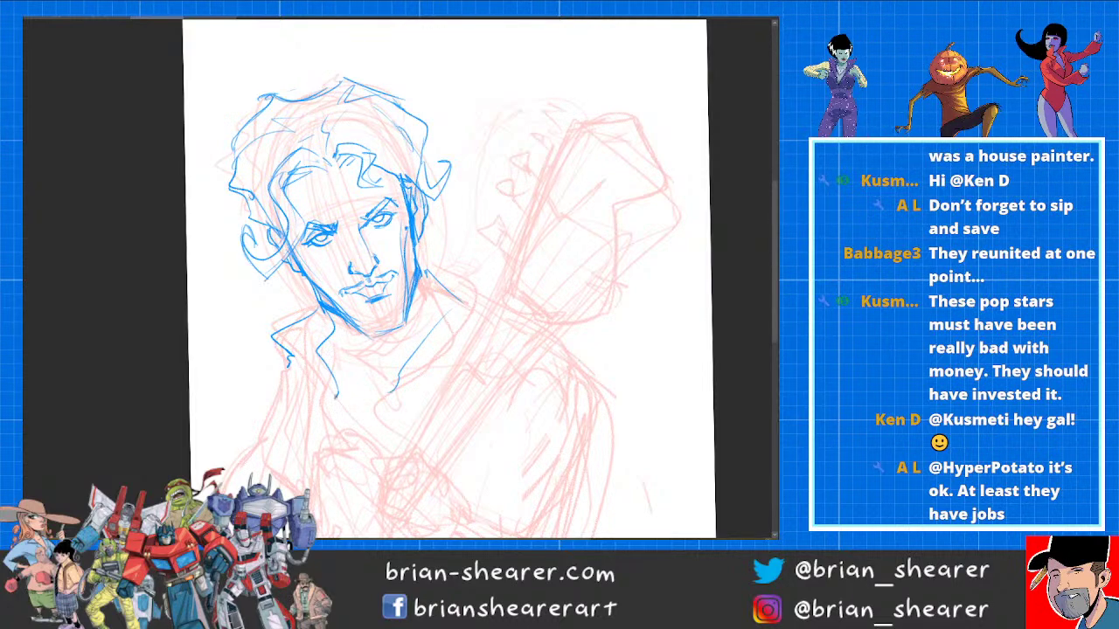
pyautogui.moveTo(329, 325); pyautogui.dragTo(343, 399)
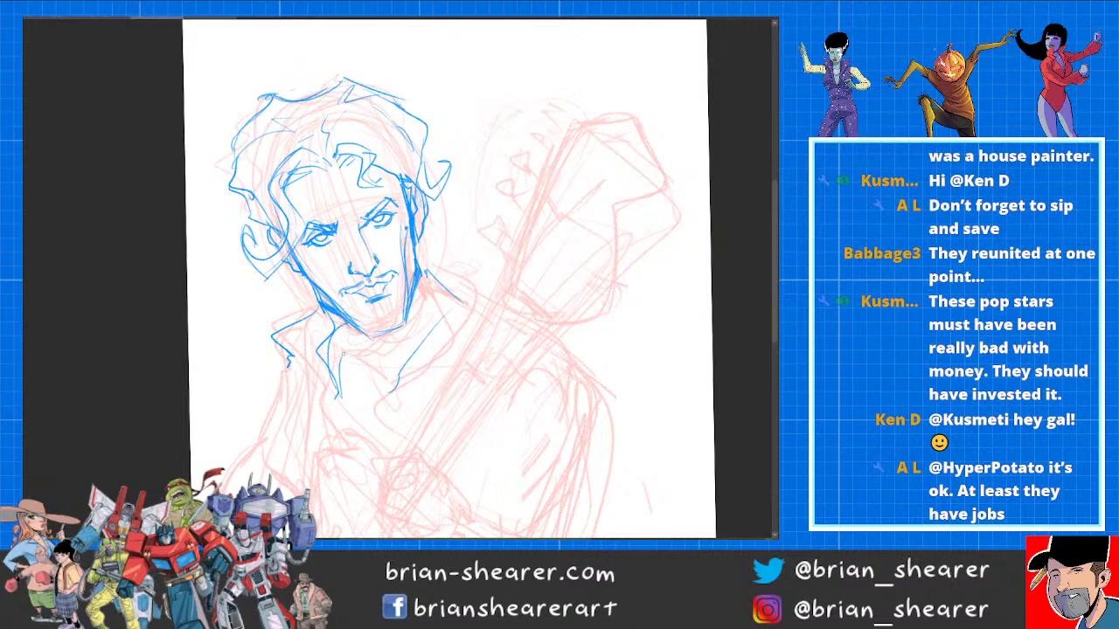
pyautogui.moveTo(360, 337)
pyautogui.mouseDown()
pyautogui.moveTo(342, 362)
pyautogui.moveTo(346, 413)
pyautogui.moveTo(364, 357)
pyautogui.mouseUp()
pyautogui.moveTo(374, 347)
pyautogui.mouseDown()
pyautogui.moveTo(344, 408)
pyautogui.moveTo(328, 366)
pyautogui.mouseUp()
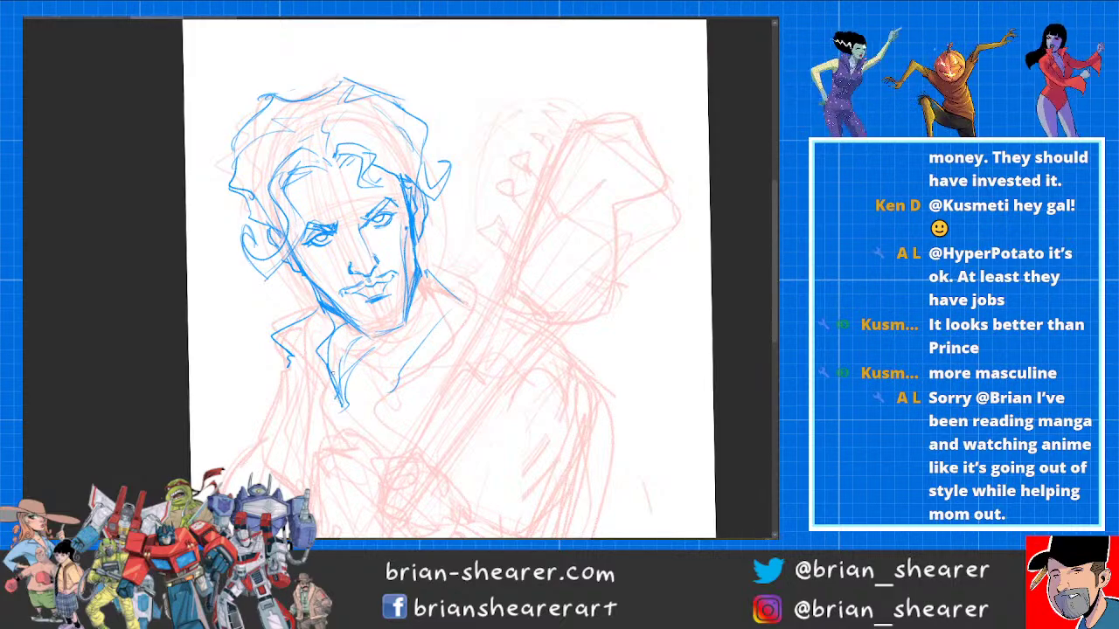
# Step: Draw the zigzag left collar, a curve under the chin and the right collar, erasing stray marks
pyautogui.moveTo(317, 315)
pyautogui.mouseDown()
pyautogui.moveTo(287, 363)
pyautogui.moveTo(312, 404)
pyautogui.mouseUp()
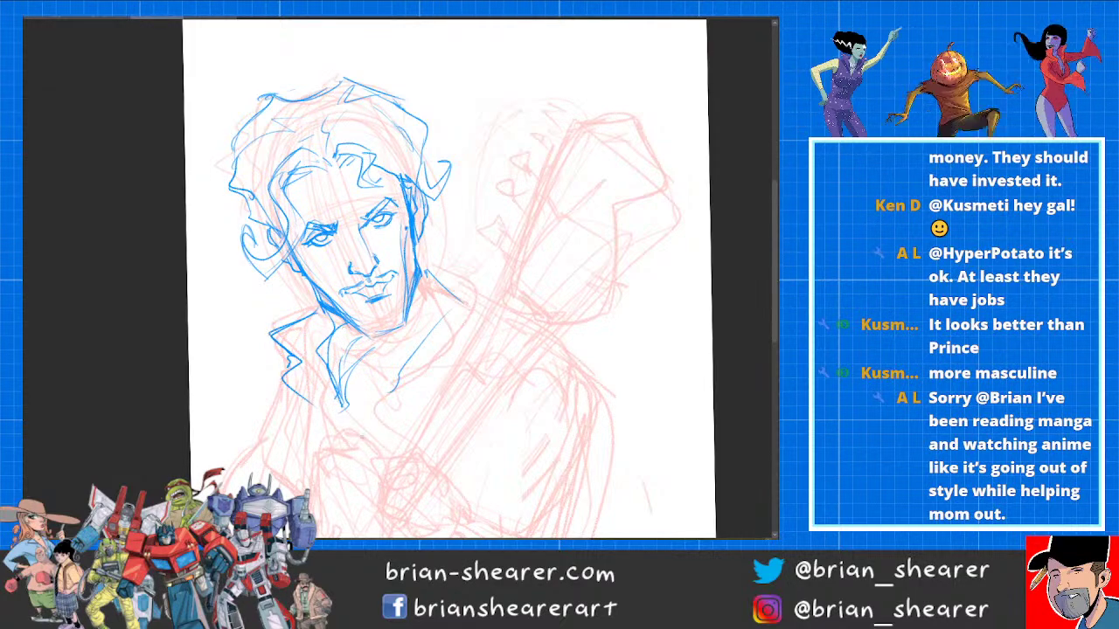
pyautogui.moveTo(378, 339); pyautogui.dragTo(403, 364)
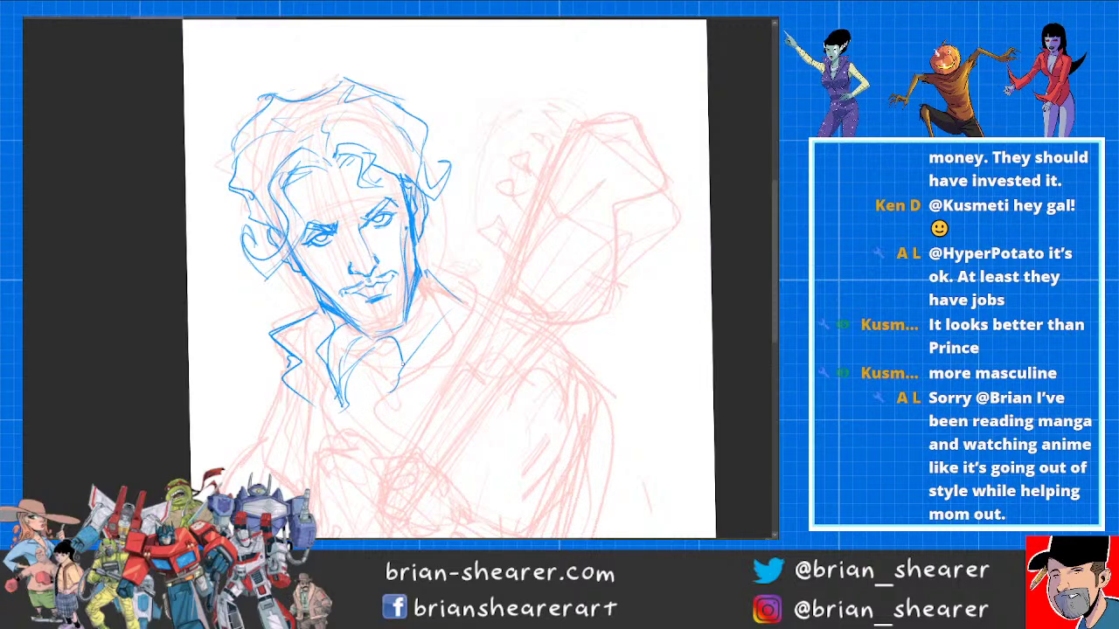
pyautogui.moveTo(428, 271); pyautogui.dragTo(400, 372)
pyautogui.press('e')
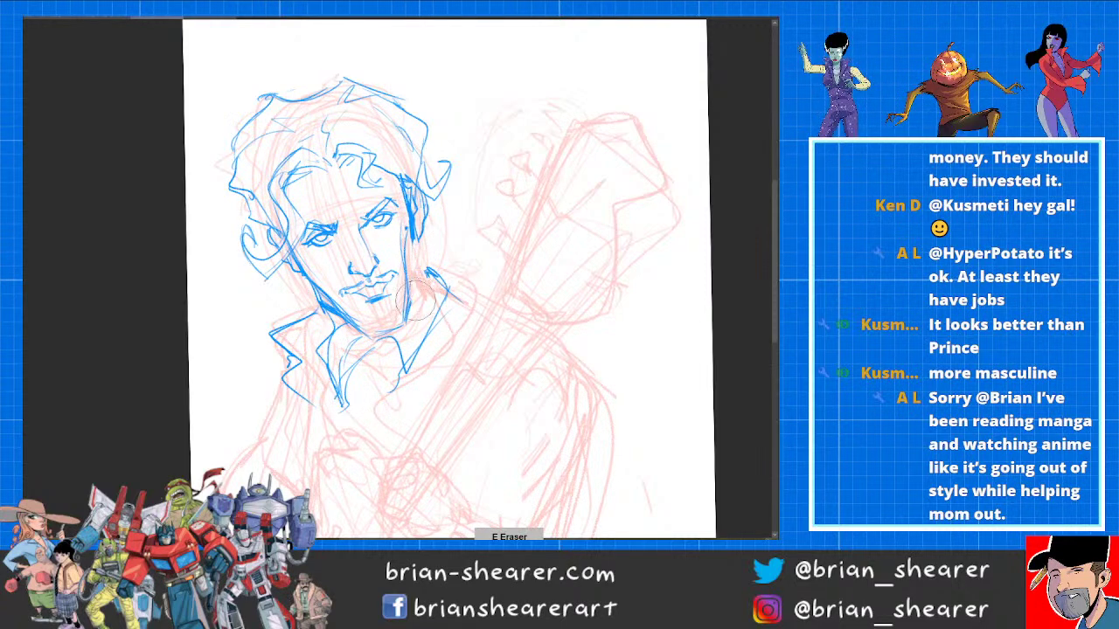
pyautogui.moveTo(319, 292)
pyautogui.mouseDown()
pyautogui.moveTo(359, 328)
pyautogui.moveTo(389, 389)
pyautogui.mouseUp()
pyautogui.press('b')
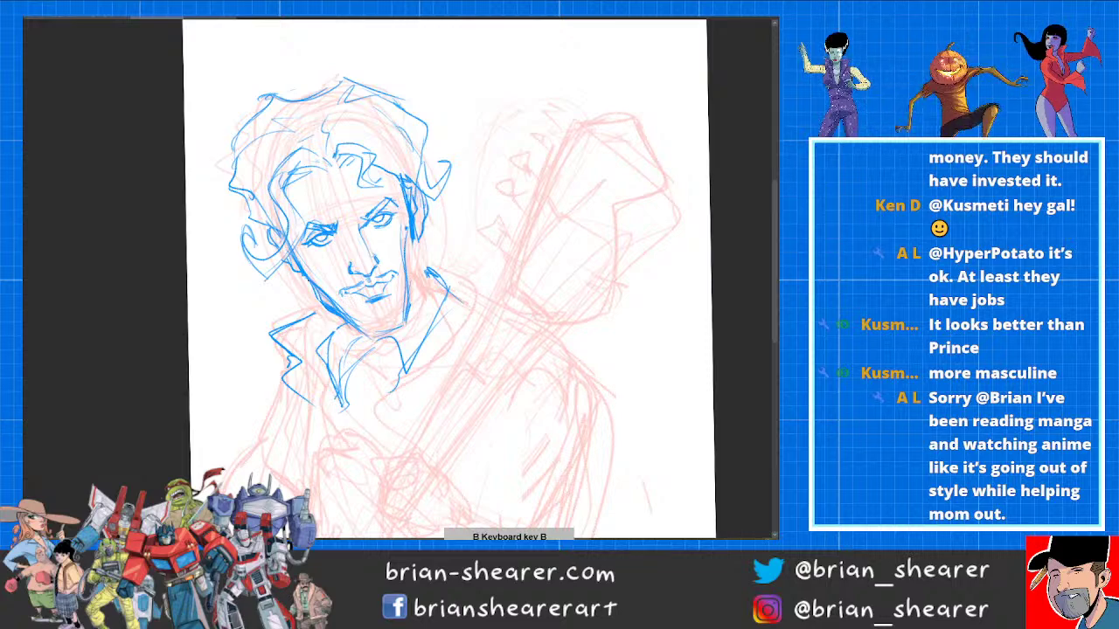
# Step: Ink the right cheek and darken both eyes' brows, lids and outer corner
pyautogui.moveTo(408, 229)
pyautogui.mouseDown()
pyautogui.moveTo(409, 305)
pyautogui.moveTo(363, 286)
pyautogui.moveTo(390, 279)
pyautogui.moveTo(340, 294)
pyautogui.moveTo(395, 274)
pyautogui.mouseUp()
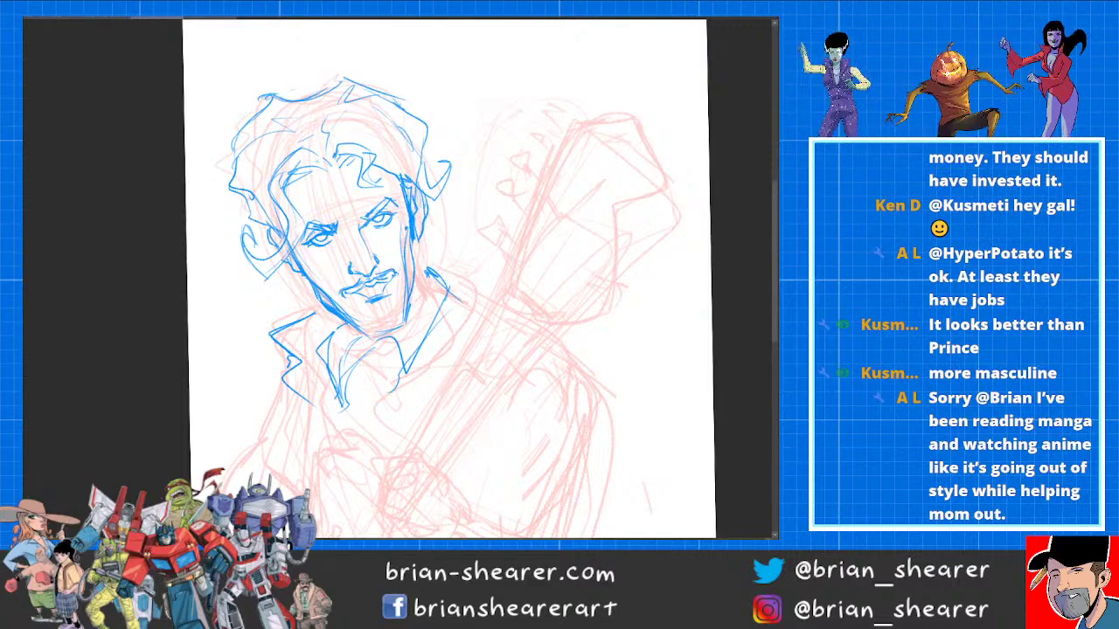
pyautogui.moveTo(366, 221)
pyautogui.mouseDown()
pyautogui.moveTo(384, 203)
pyautogui.moveTo(389, 212)
pyautogui.mouseUp()
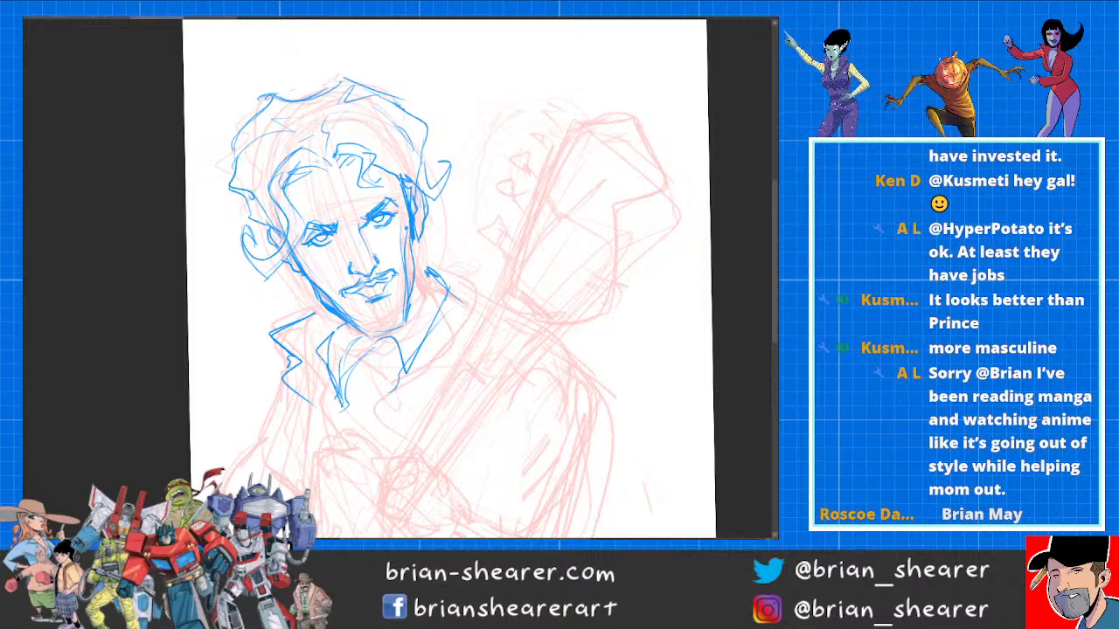
pyautogui.moveTo(300, 247)
pyautogui.mouseDown()
pyautogui.moveTo(319, 231)
pyautogui.moveTo(323, 241)
pyautogui.mouseUp()
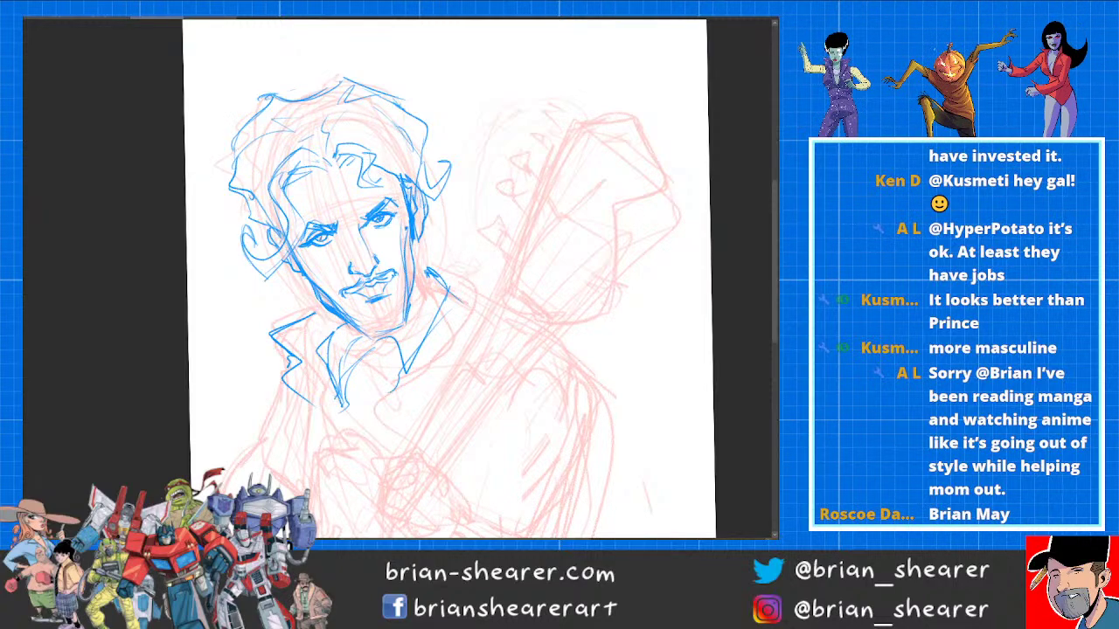
pyautogui.moveTo(393, 209); pyautogui.dragTo(401, 215)
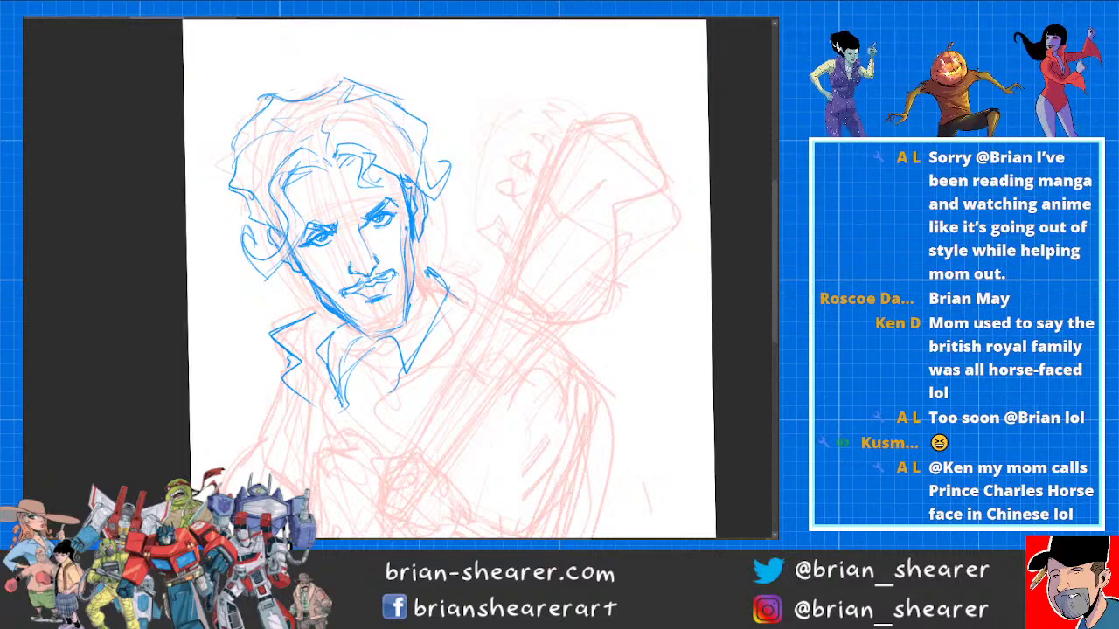
# Step: Darken the left jaw line, undoing a heavy trial stroke down the right cheek
pyautogui.moveTo(292, 245); pyautogui.dragTo(332, 301)
pyautogui.moveTo(401, 208); pyautogui.dragTo(407, 288)
pyautogui.hotkey('ctrl', 'z')
pyautogui.hotkey('ctrl', 'z')
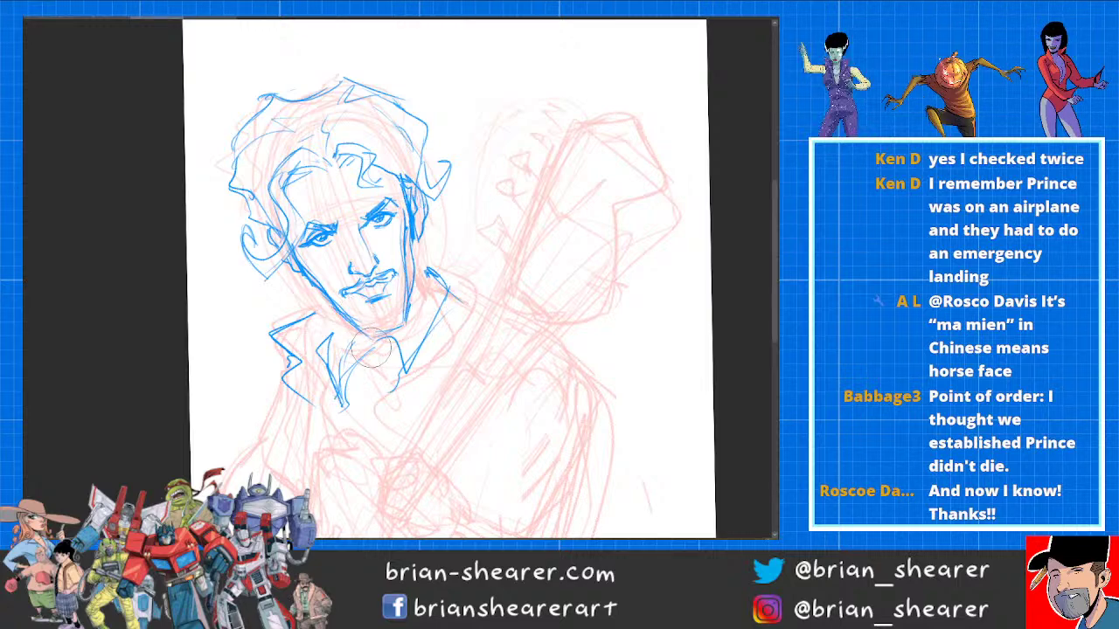
# Step: Ink the chin line, redo the right jaw, and strengthen the right cheek and left jaw lines
pyautogui.moveTo(336, 301)
pyautogui.mouseDown()
pyautogui.moveTo(399, 325)
pyautogui.moveTo(404, 299)
pyautogui.mouseUp()
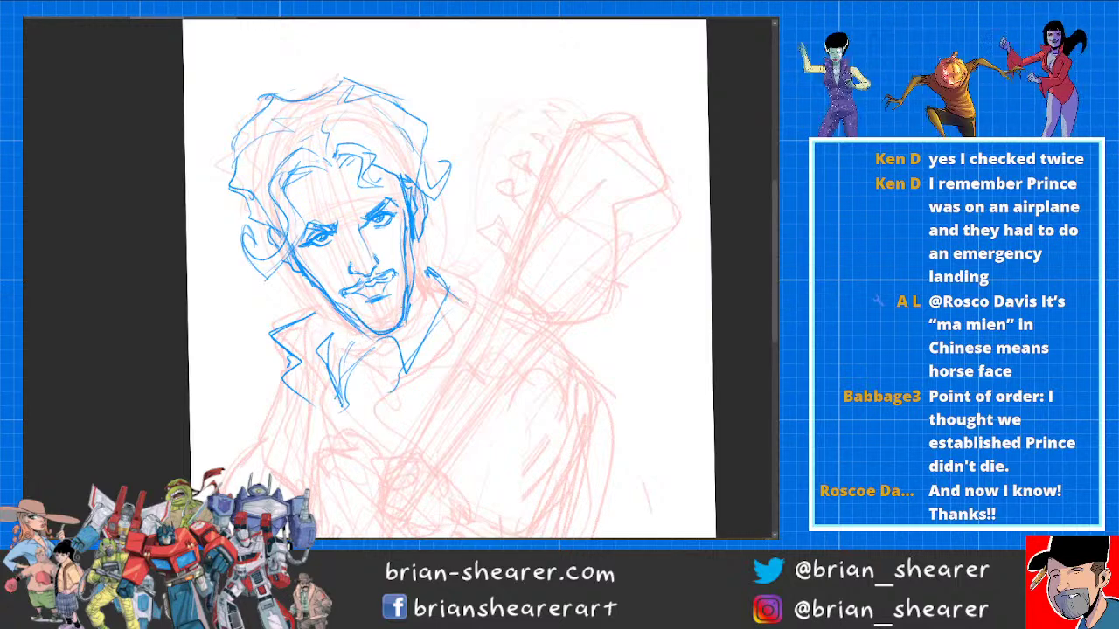
pyautogui.press('e')
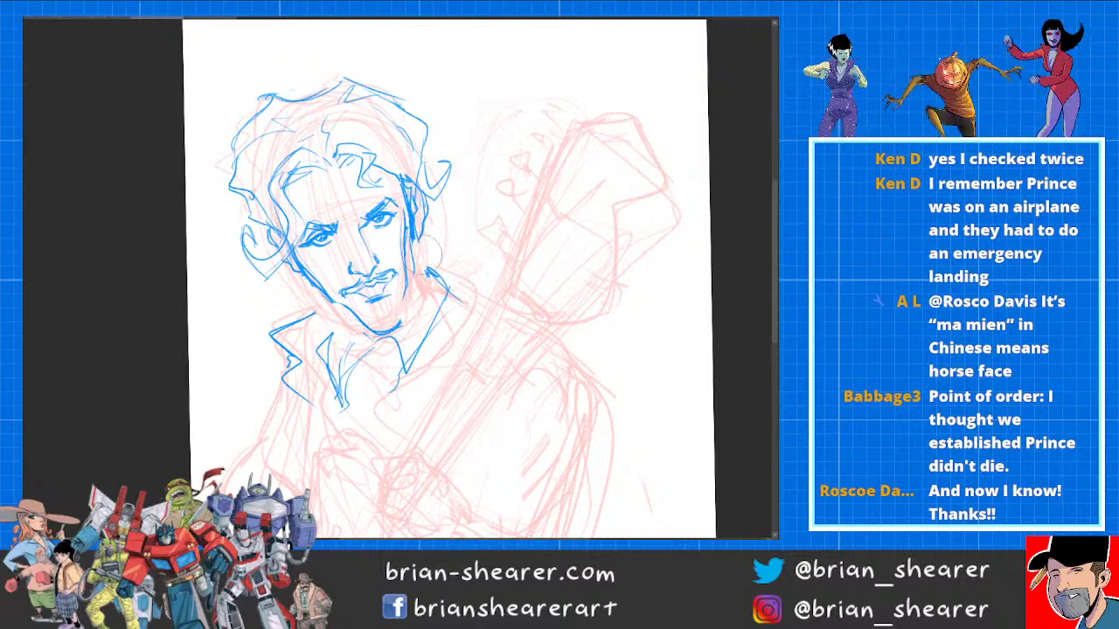
pyautogui.press('b')
pyautogui.moveTo(405, 280); pyautogui.dragTo(396, 326)
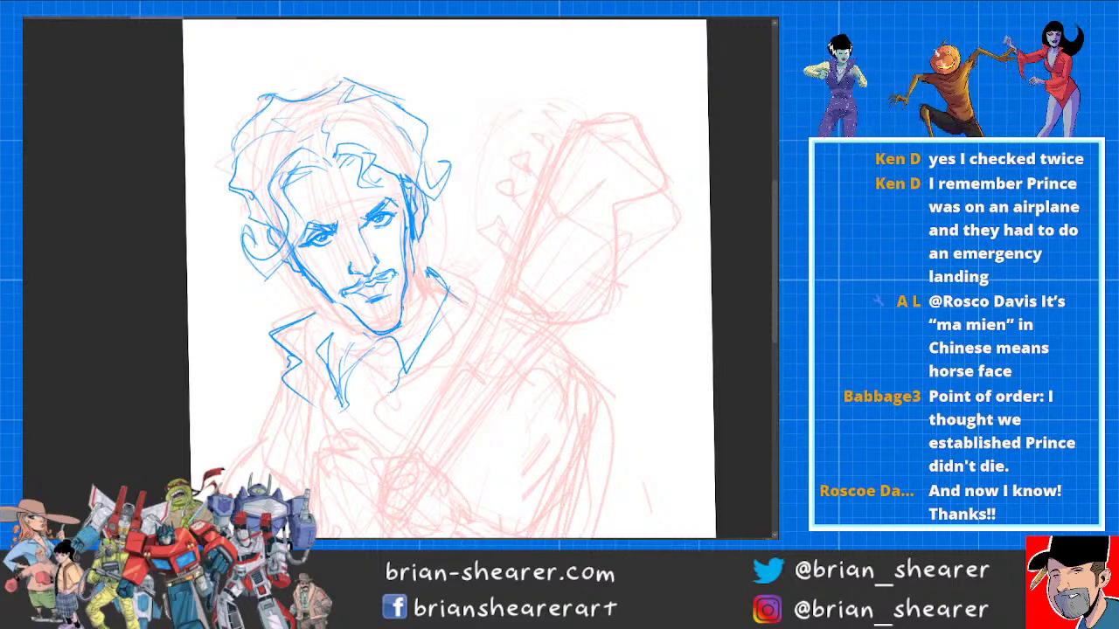
pyautogui.moveTo(408, 279)
pyautogui.mouseDown()
pyautogui.moveTo(416, 239)
pyautogui.moveTo(407, 293)
pyautogui.mouseUp()
pyautogui.hotkey('ctrl', 'z')
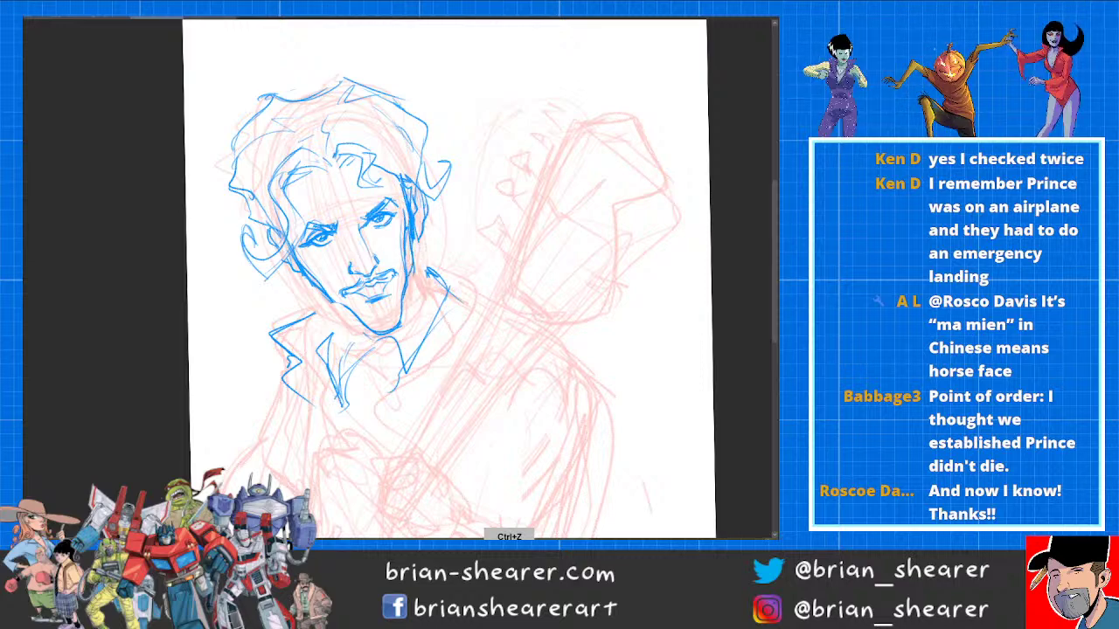
pyautogui.press('b')
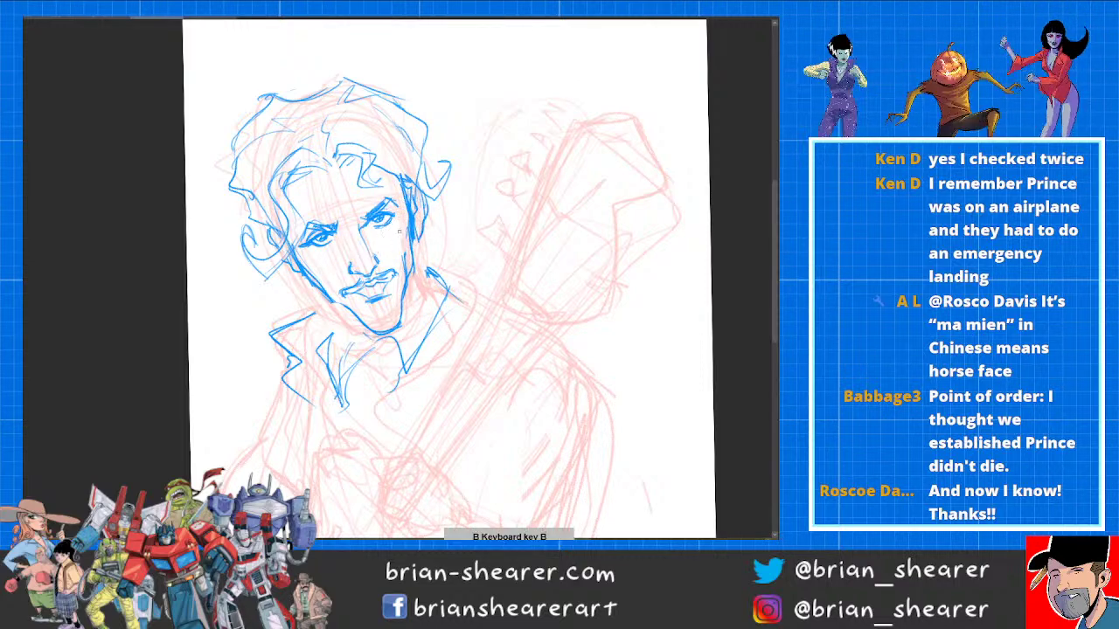
pyautogui.moveTo(406, 226); pyautogui.dragTo(403, 264)
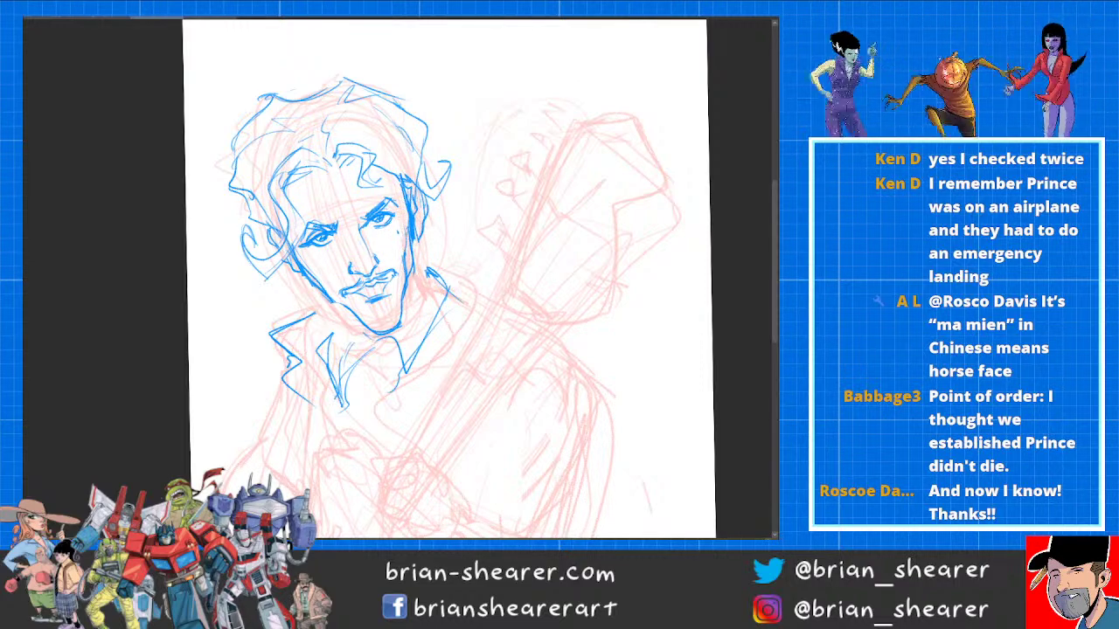
pyautogui.moveTo(306, 268); pyautogui.dragTo(356, 320)
pyautogui.moveTo(313, 285)
pyautogui.mouseDown()
pyautogui.moveTo(377, 334)
pyautogui.moveTo(338, 385)
pyautogui.moveTo(387, 352)
pyautogui.moveTo(387, 337)
pyautogui.moveTo(406, 381)
pyautogui.mouseUp()
# Step: Ink the right collar edges and redraw the left collar line after two undone attempts
pyautogui.moveTo(407, 376); pyautogui.dragTo(453, 295)
pyautogui.moveTo(449, 287); pyautogui.dragTo(415, 253)
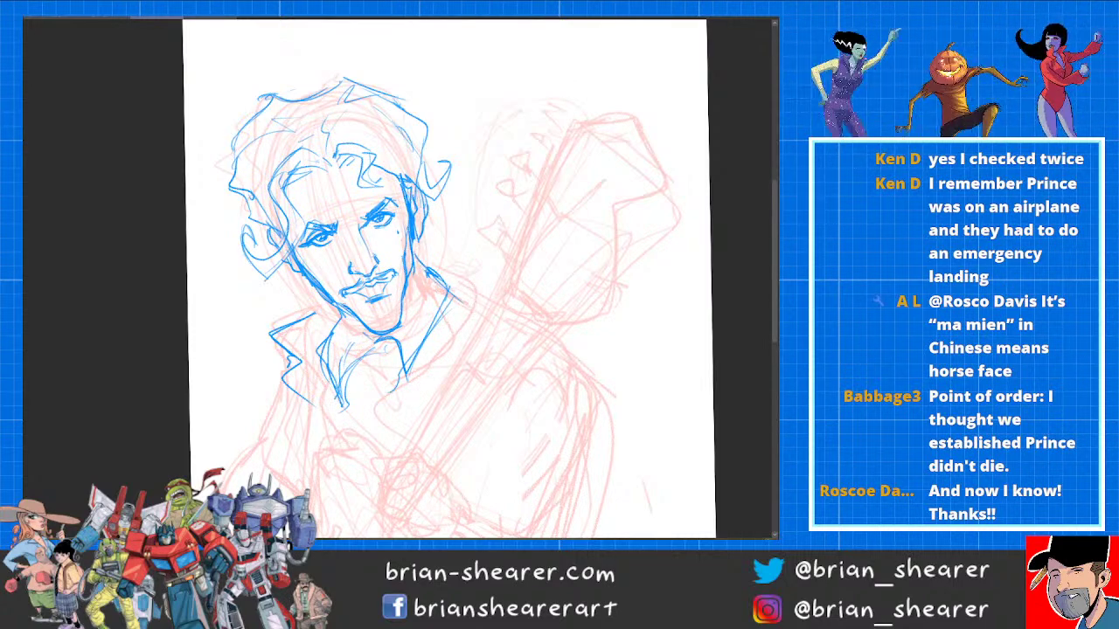
pyautogui.hotkey('ctrl', 'z')
pyautogui.press('b')
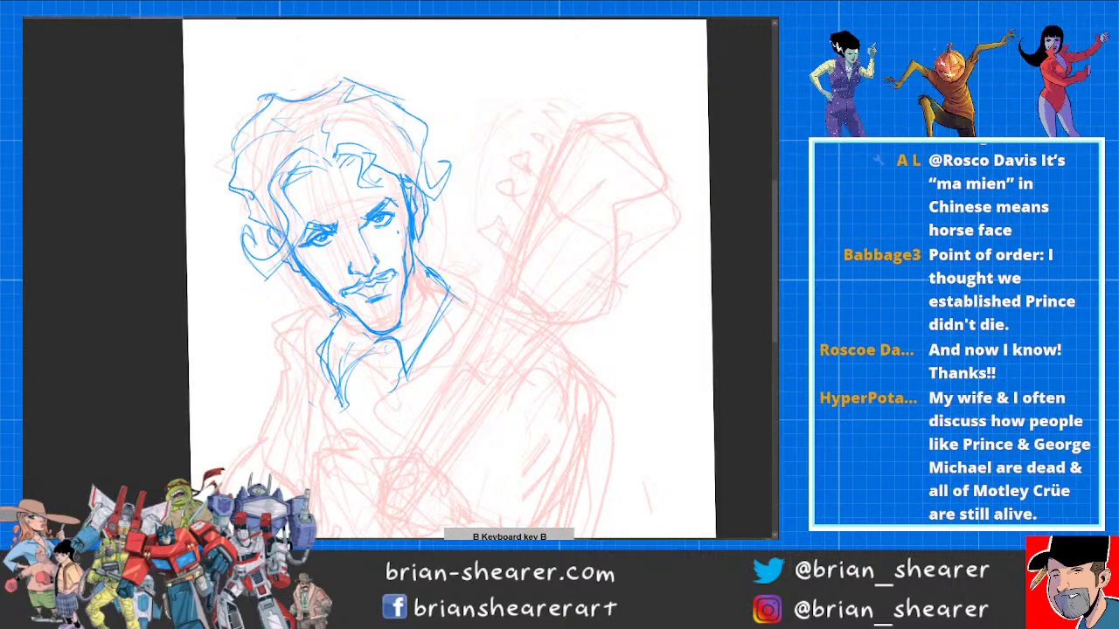
pyautogui.moveTo(341, 310)
pyautogui.mouseDown()
pyautogui.moveTo(312, 316)
pyautogui.moveTo(317, 359)
pyautogui.moveTo(325, 308)
pyautogui.moveTo(325, 340)
pyautogui.mouseUp()
pyautogui.hotkey('ctrl', 'z')
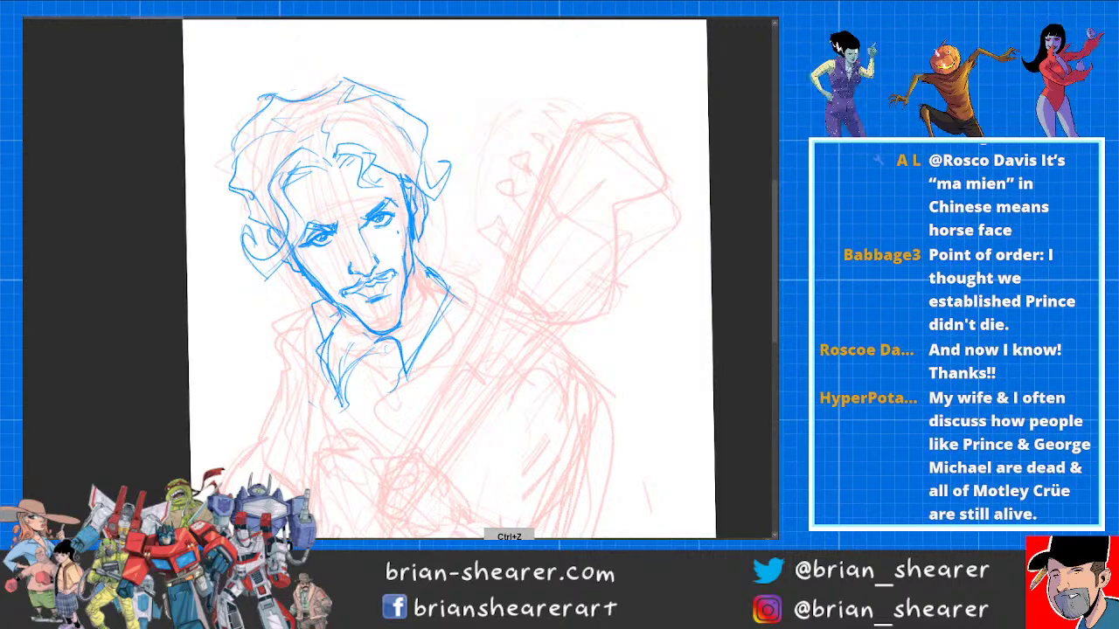
pyautogui.moveTo(316, 300); pyautogui.dragTo(307, 349)
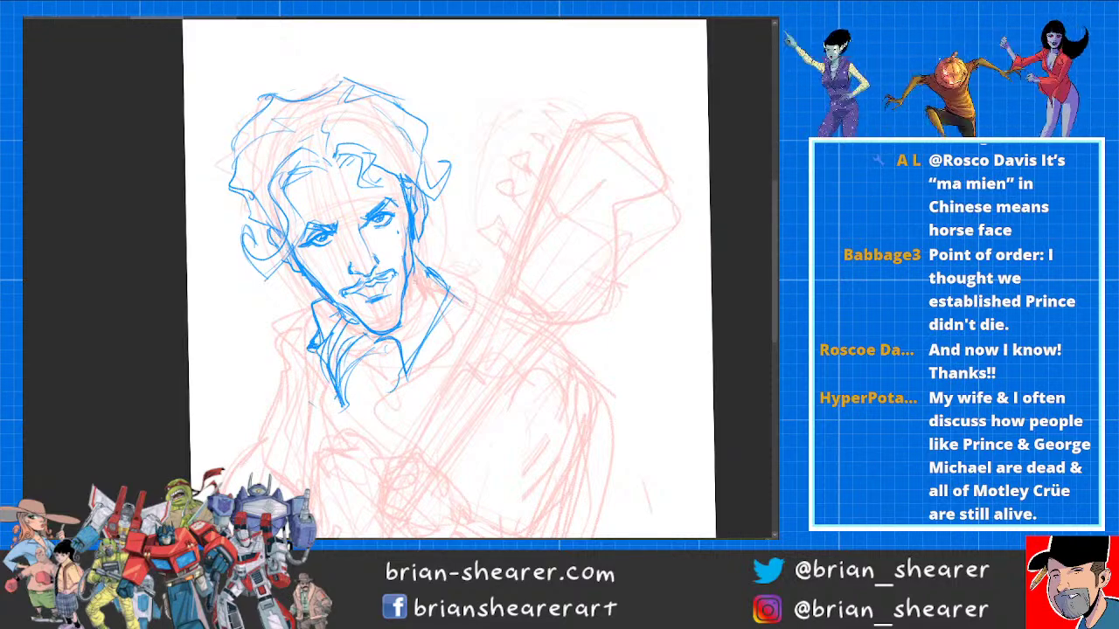
# Step: Ink the neck and right collar edge, then the left shoulder and arm line downward
pyautogui.moveTo(408, 288)
pyautogui.mouseDown()
pyautogui.moveTo(427, 255)
pyautogui.moveTo(448, 290)
pyautogui.mouseUp()
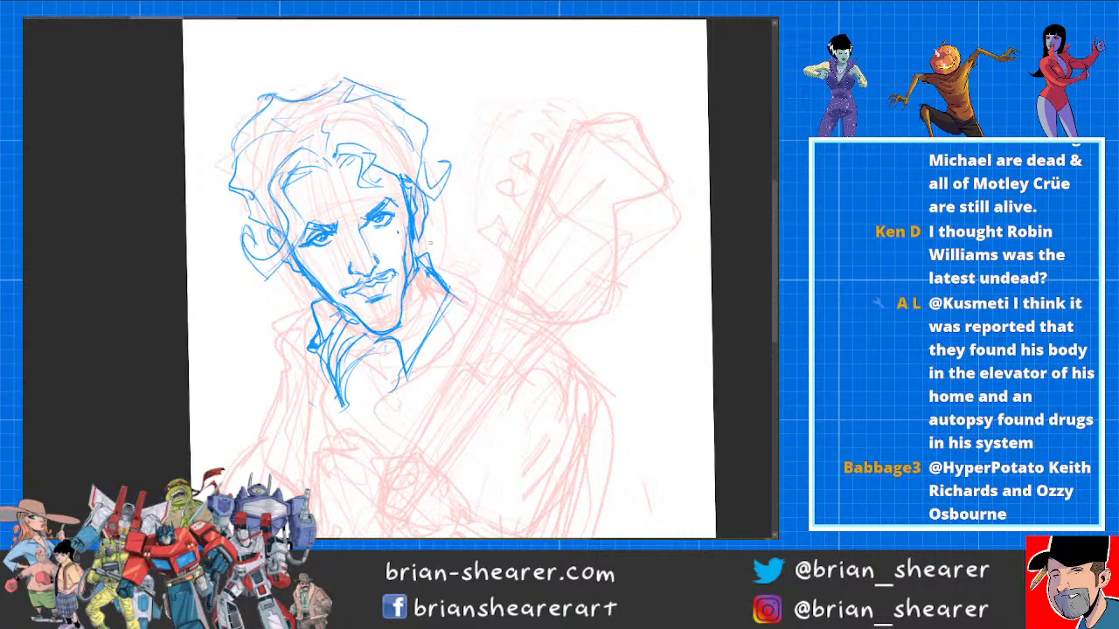
pyautogui.moveTo(308, 318); pyautogui.dragTo(280, 351)
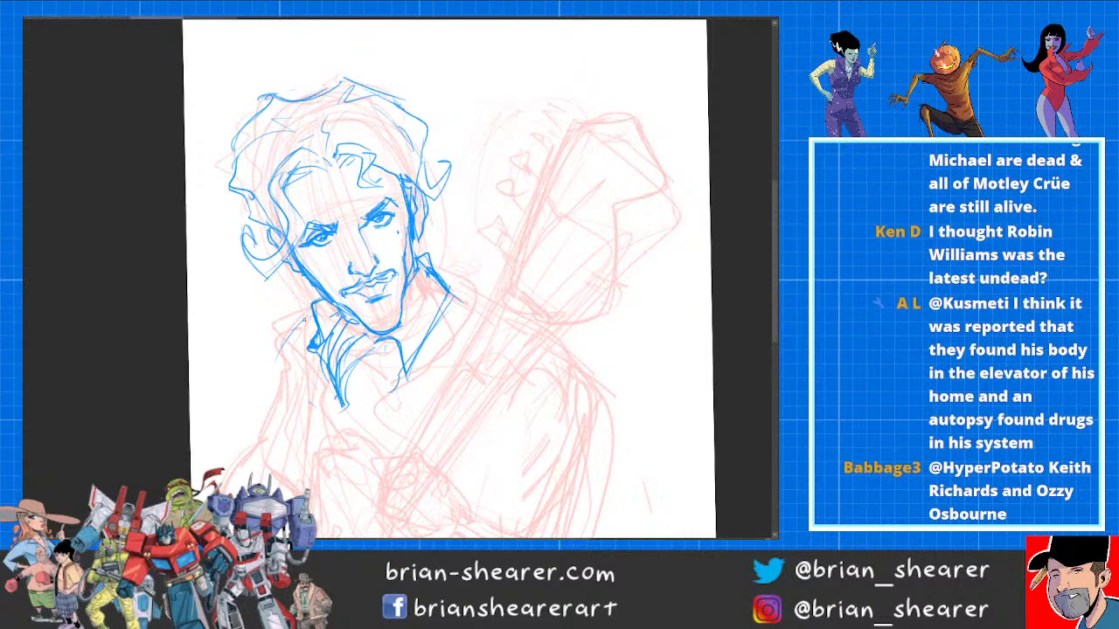
pyautogui.moveTo(308, 314)
pyautogui.mouseDown()
pyautogui.moveTo(290, 405)
pyautogui.moveTo(285, 390)
pyautogui.moveTo(255, 448)
pyautogui.mouseUp()
pyautogui.moveTo(278, 404); pyautogui.dragTo(252, 458)
pyautogui.moveTo(435, 286); pyautogui.dragTo(460, 305)
# Step: Ink the shirt front below the collar, with small touches at the right collar and jaw
pyautogui.moveTo(375, 344); pyautogui.dragTo(334, 411)
pyautogui.moveTo(310, 357); pyautogui.dragTo(336, 418)
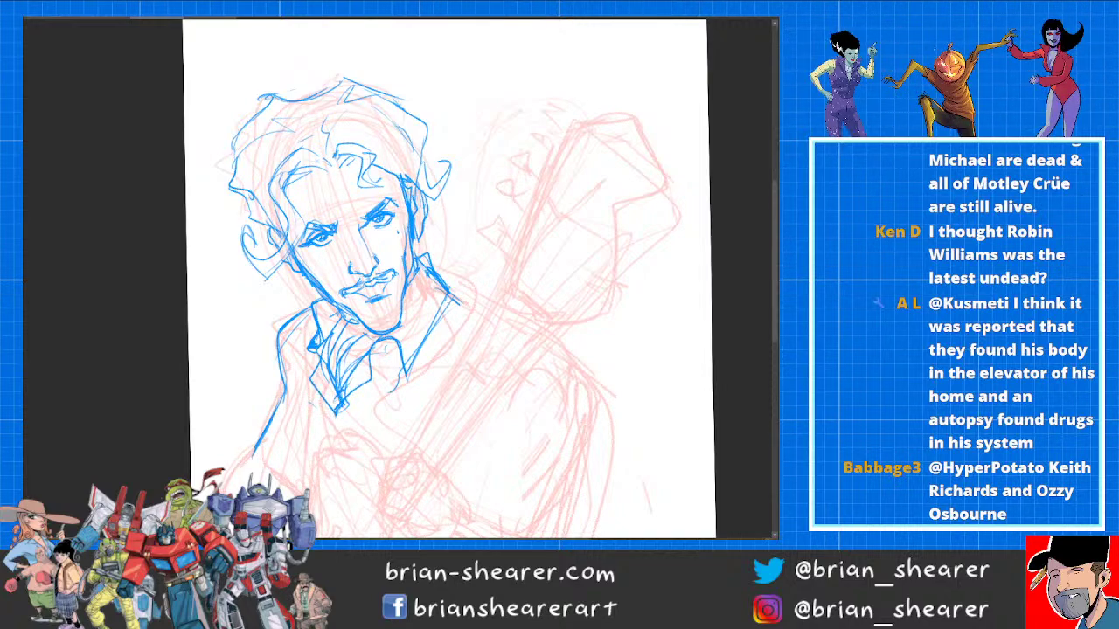
pyautogui.moveTo(395, 341); pyautogui.dragTo(401, 353)
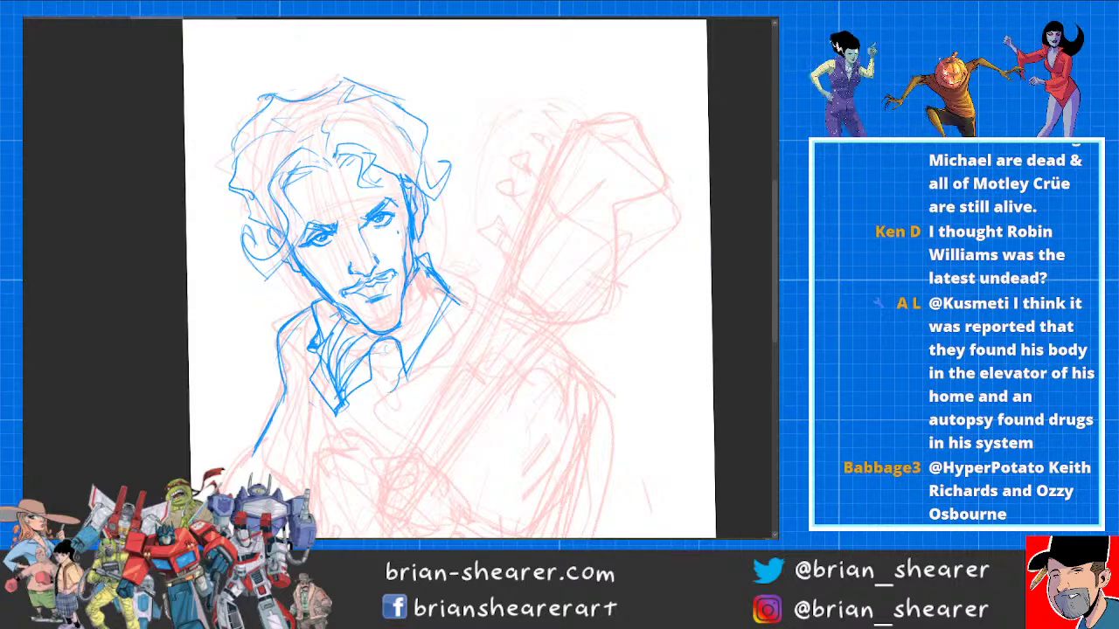
pyautogui.moveTo(416, 276); pyautogui.dragTo(404, 286)
pyautogui.moveTo(367, 336)
pyautogui.mouseDown()
pyautogui.moveTo(370, 370)
pyautogui.moveTo(338, 403)
pyautogui.mouseUp()
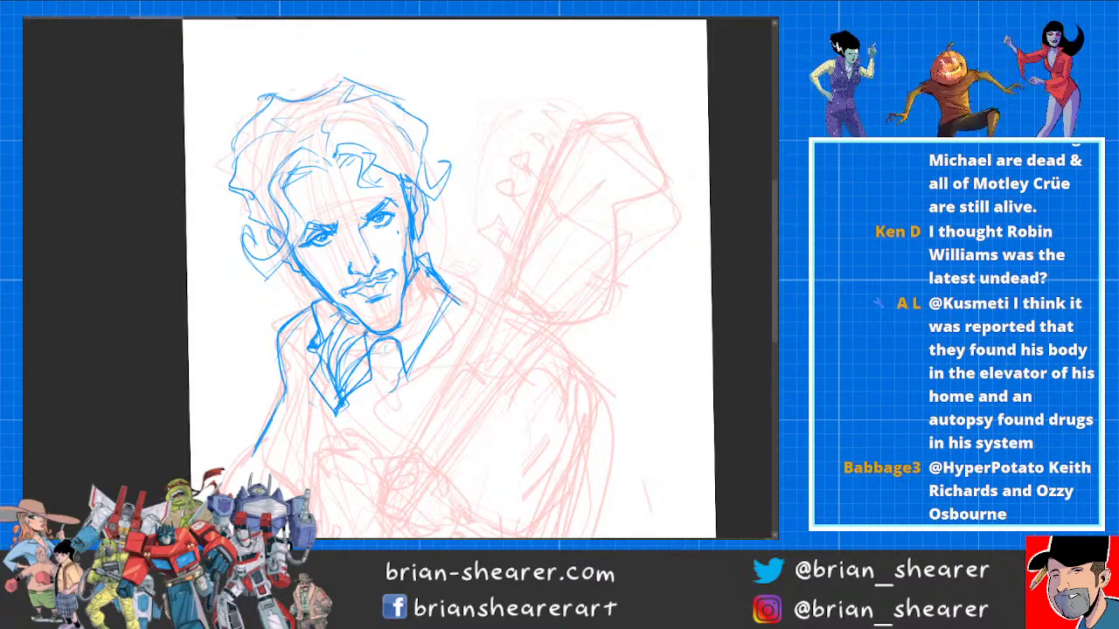
# Step: Shift the view down the figure and extend the right shoulder line in blue
pyautogui.press('h')
pyautogui.scroll(1, 344, 341)
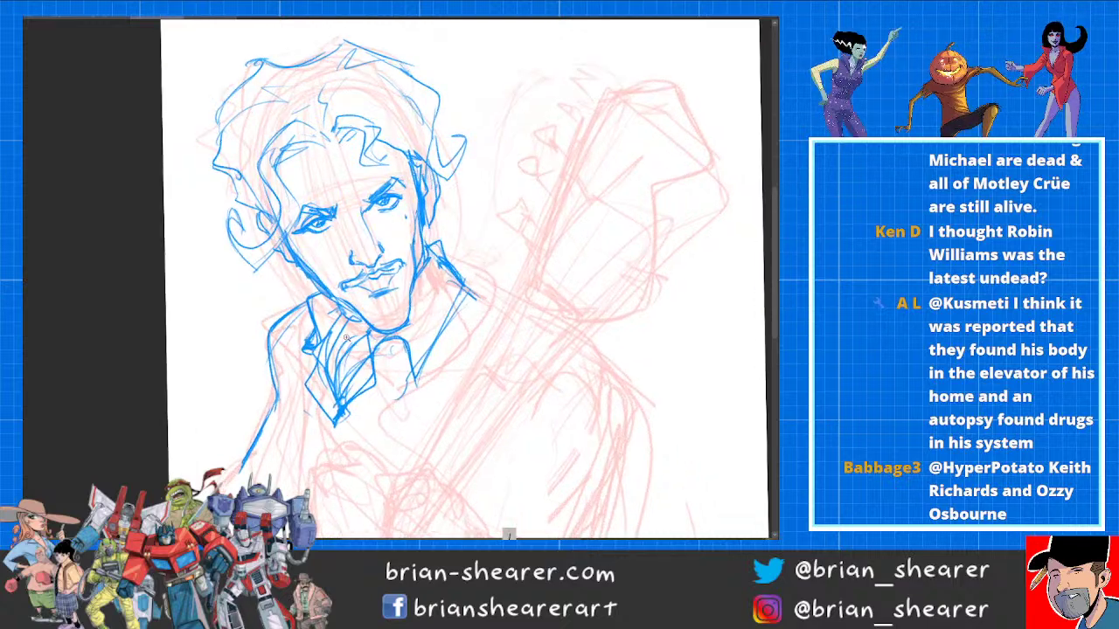
pyautogui.scroll(-1, 343, 340)
pyautogui.moveTo(329, 355)
pyautogui.mouseDown()
pyautogui.moveTo(392, 306)
pyautogui.moveTo(356, 277)
pyautogui.moveTo(356, 303)
pyautogui.mouseUp()
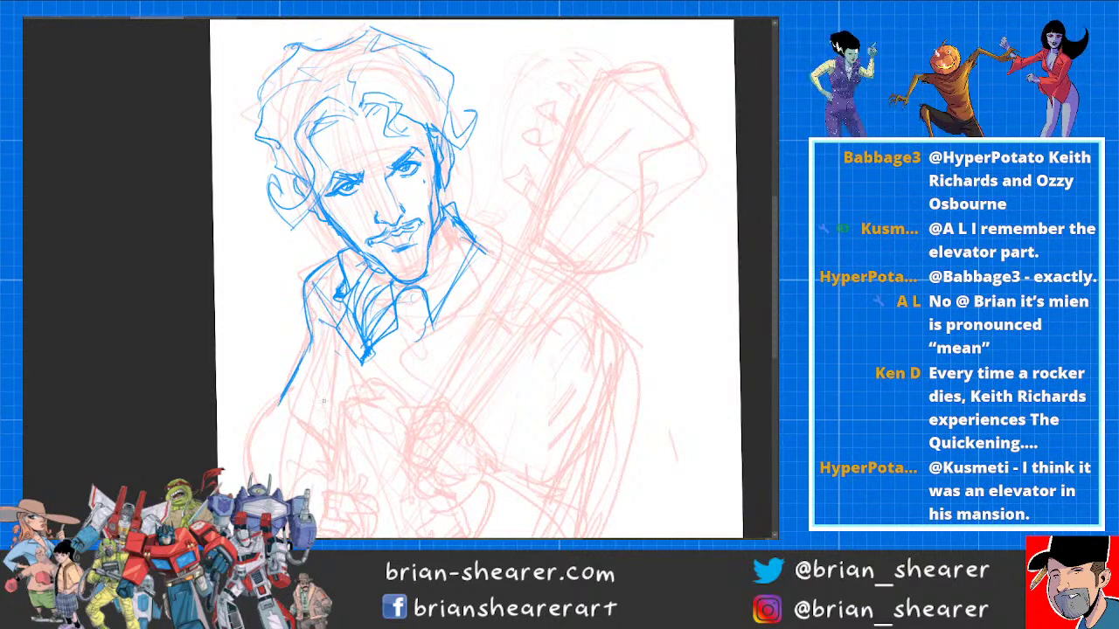
pyautogui.moveTo(477, 243); pyautogui.dragTo(504, 265)
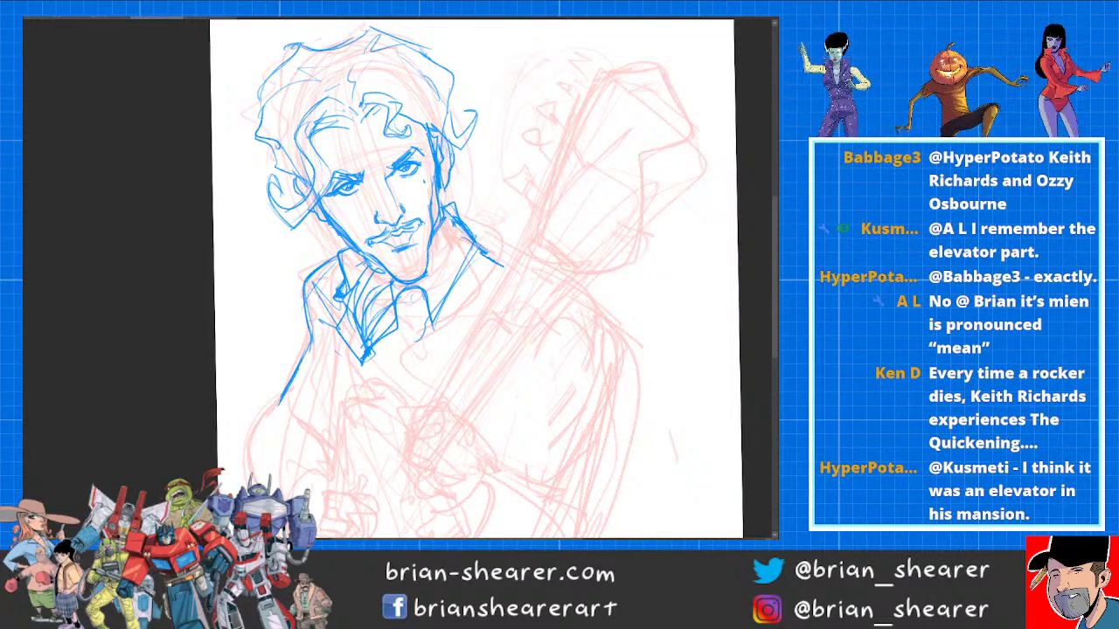
# Step: Ink hair strokes on both sides of the parting and the hair's left edge, plus the right collar lines
pyautogui.moveTo(352, 41); pyautogui.dragTo(352, 90)
pyautogui.moveTo(353, 89)
pyautogui.mouseDown()
pyautogui.moveTo(418, 48)
pyautogui.moveTo(438, 73)
pyautogui.mouseUp()
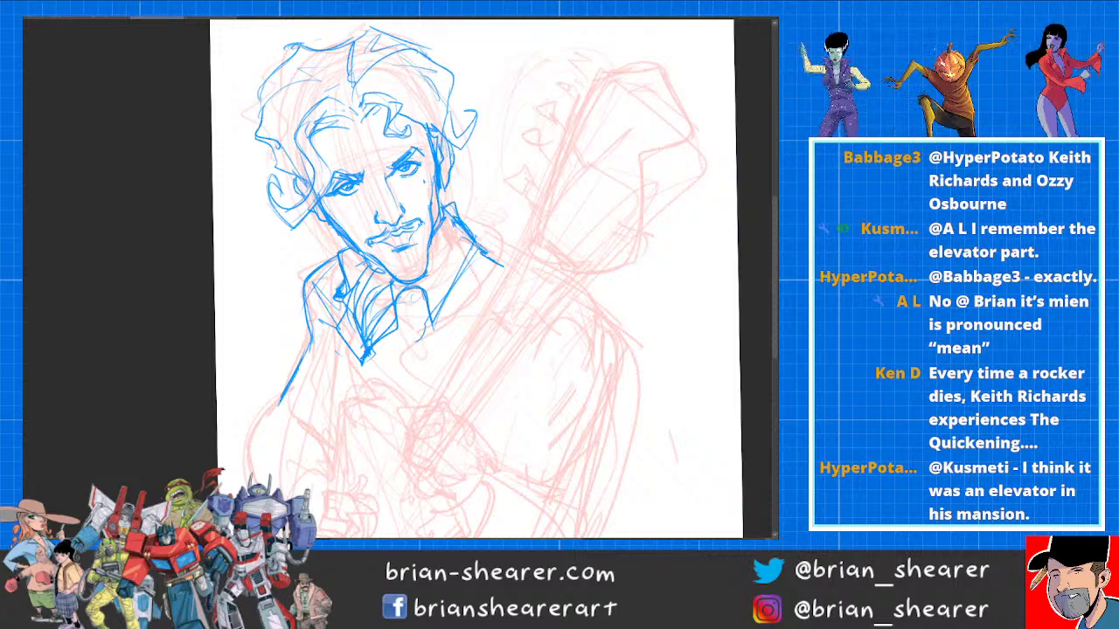
pyautogui.moveTo(345, 63)
pyautogui.mouseDown()
pyautogui.moveTo(271, 78)
pyautogui.moveTo(270, 88)
pyautogui.mouseUp()
pyautogui.moveTo(316, 87)
pyautogui.mouseDown()
pyautogui.moveTo(286, 102)
pyautogui.moveTo(267, 145)
pyautogui.mouseUp()
pyautogui.moveTo(469, 251); pyautogui.dragTo(437, 313)
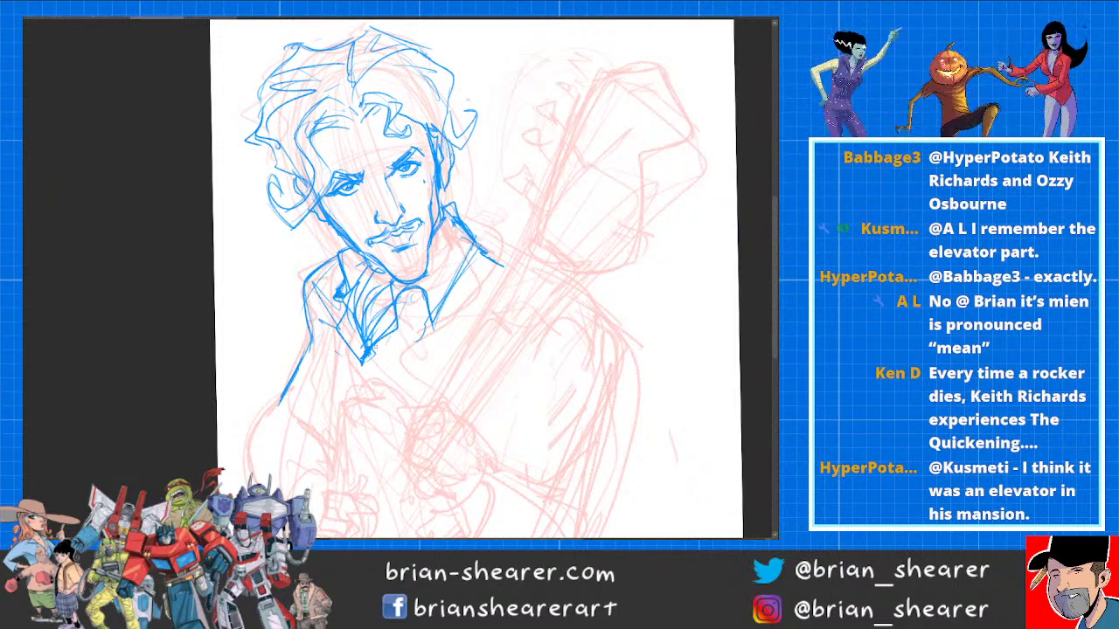
pyautogui.moveTo(359, 363); pyautogui.dragTo(351, 376)
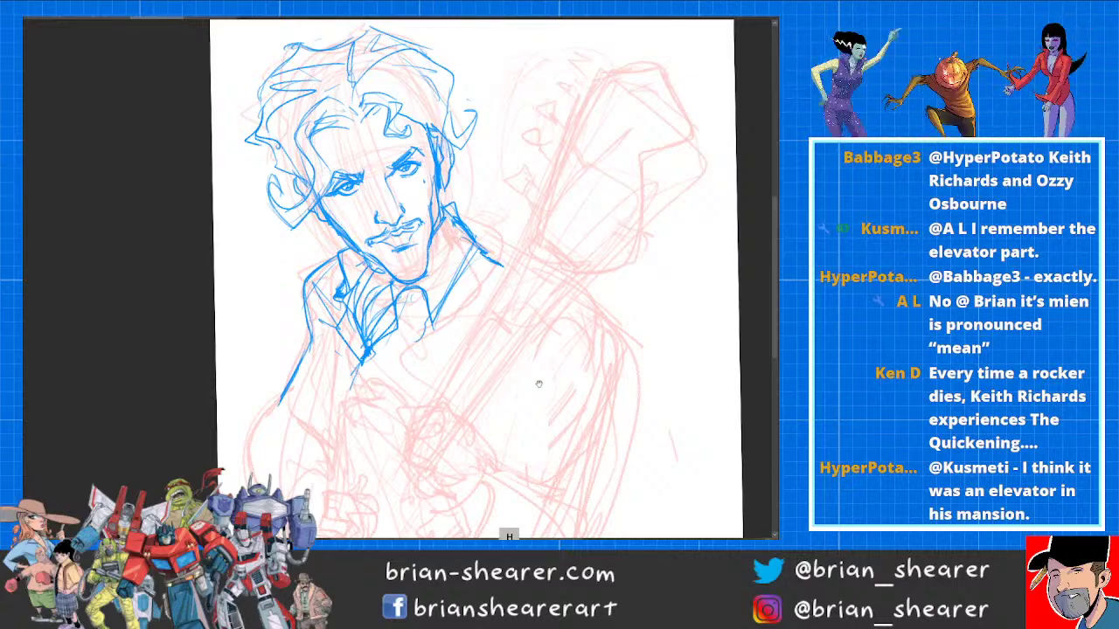
pyautogui.moveTo(539, 385)
pyautogui.mouseDown()
pyautogui.moveTo(553, 309)
pyautogui.moveTo(556, 381)
pyautogui.moveTo(537, 368)
pyautogui.mouseUp()
pyautogui.moveTo(537, 368)
pyautogui.mouseDown()
pyautogui.moveTo(524, 407)
pyautogui.moveTo(519, 382)
pyautogui.mouseUp()
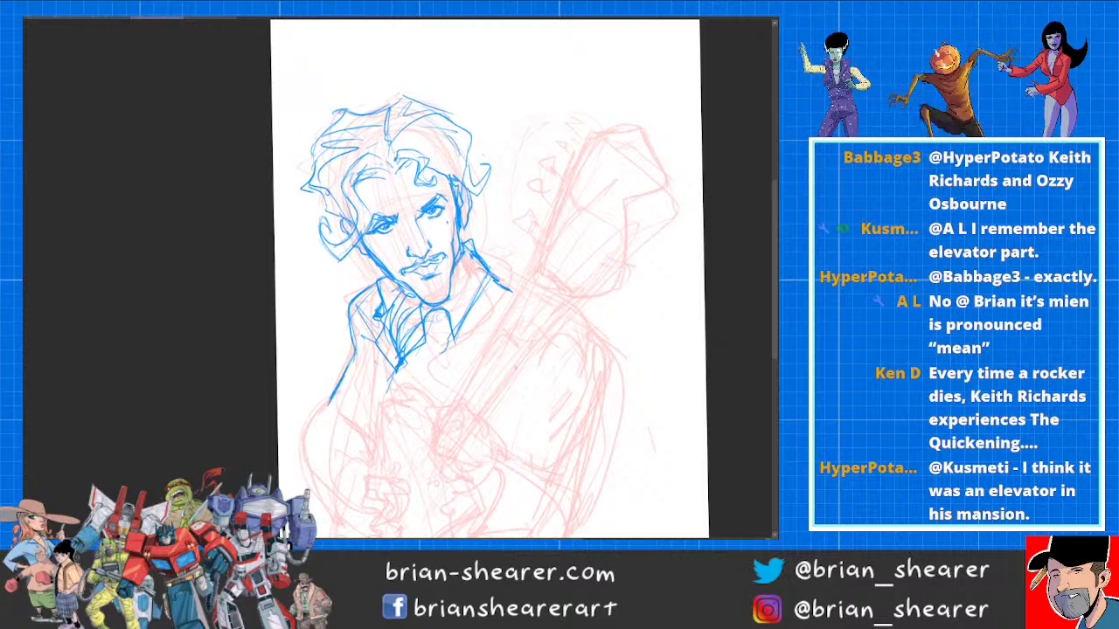
# Step: With the brush, close the hair-line gap and draw the shirt lapel line further down
pyautogui.press('b')
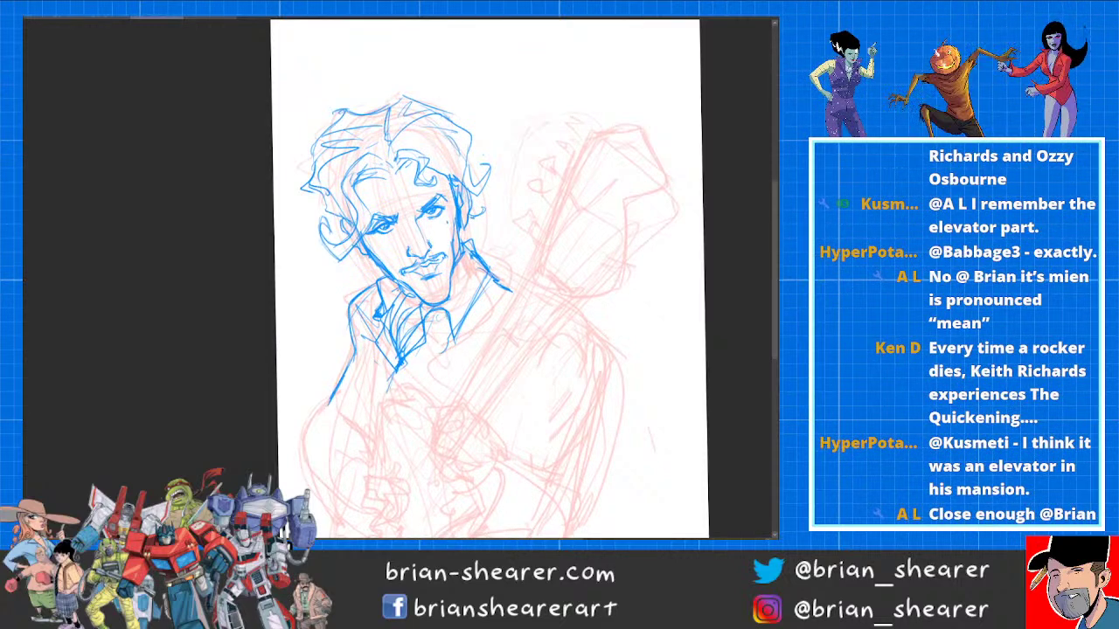
pyautogui.moveTo(371, 169); pyautogui.dragTo(377, 201)
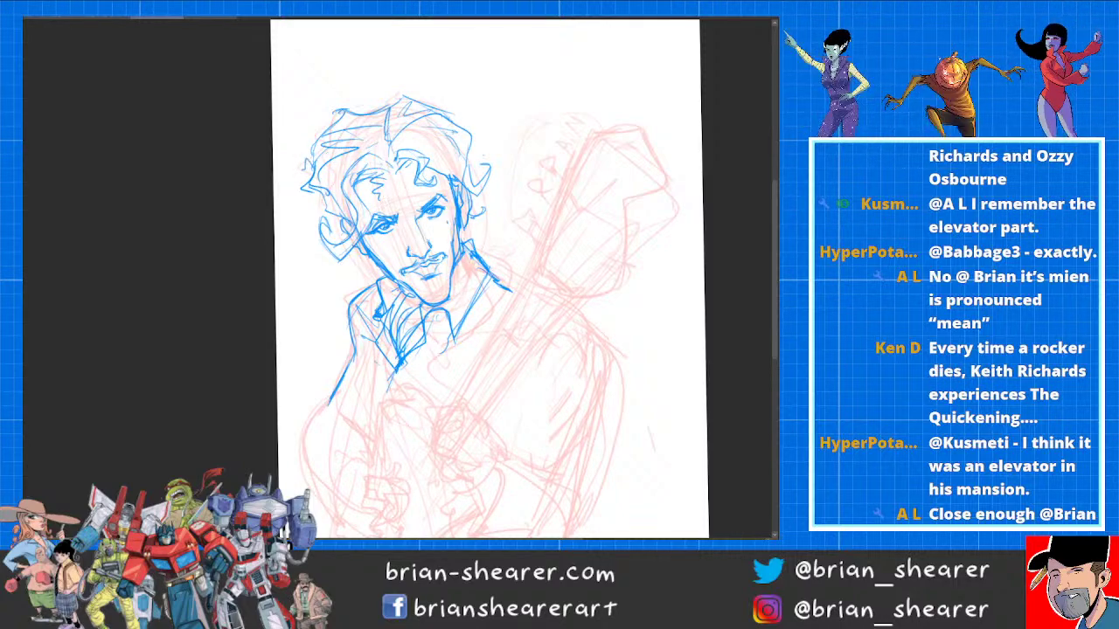
pyautogui.moveTo(424, 335); pyautogui.dragTo(390, 378)
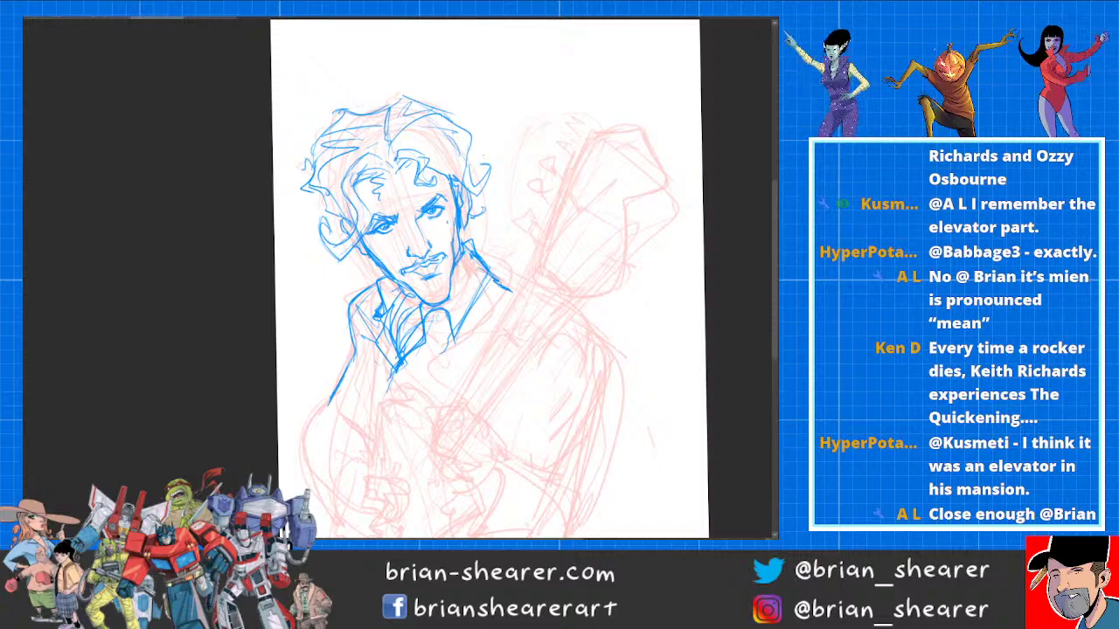
pyautogui.moveTo(457, 384); pyautogui.dragTo(461, 300)
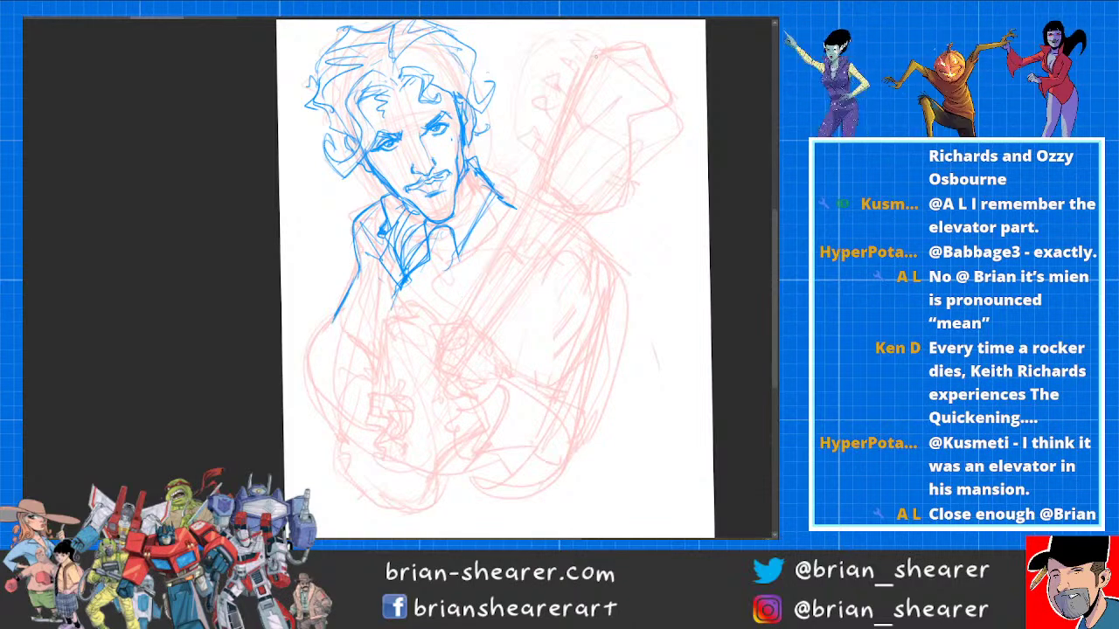
# Step: Draw the first blue stroke along the guitar neck over the red sketch
pyautogui.moveTo(597, 49)
pyautogui.mouseDown()
pyautogui.moveTo(542, 191)
pyautogui.moveTo(556, 140)
pyautogui.mouseUp()
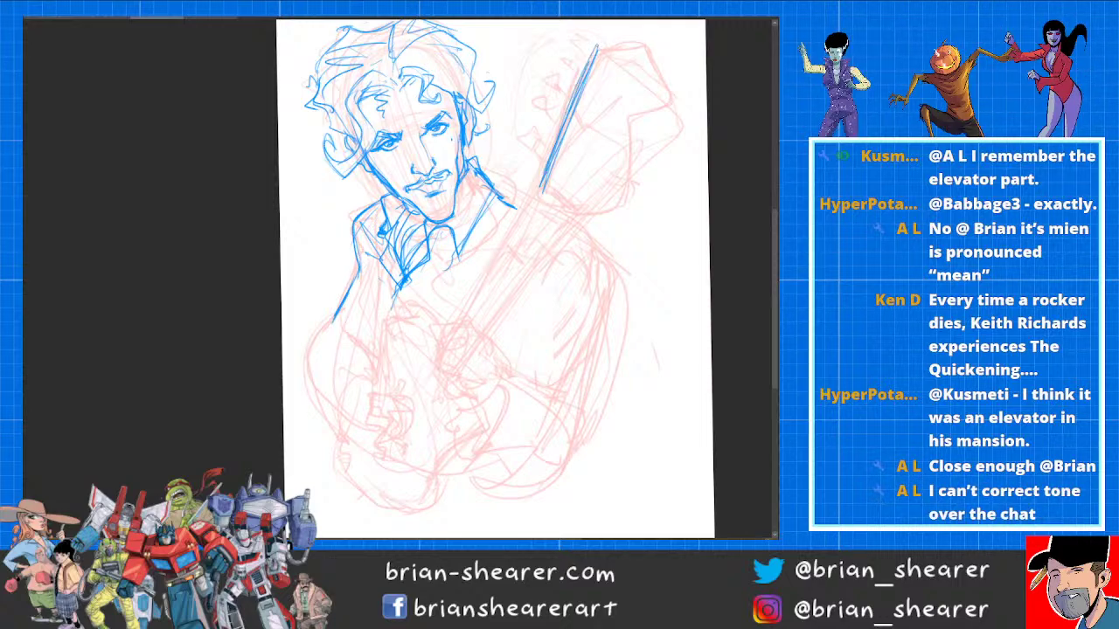